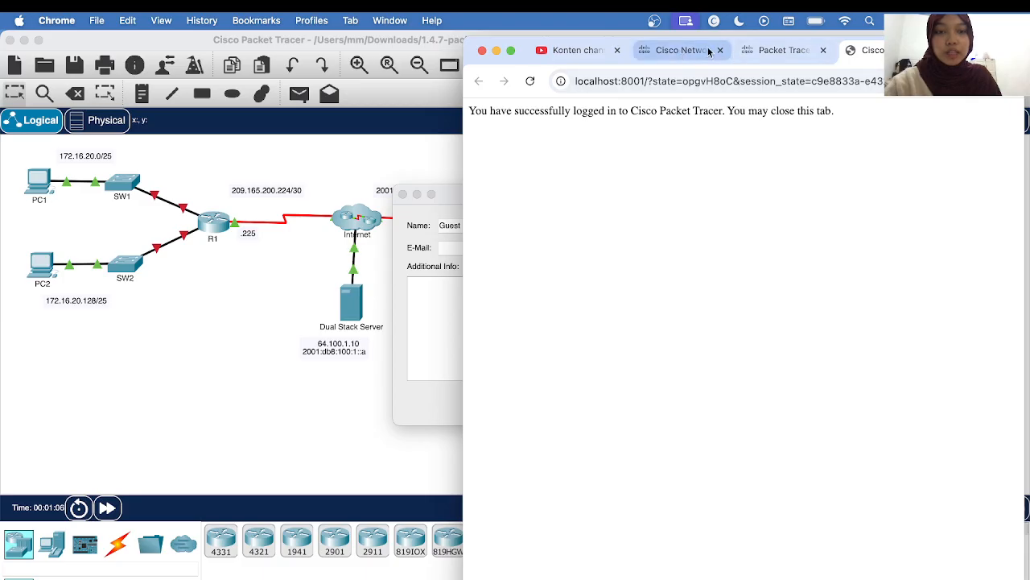
Close the login confirmation page and show the 1.4.7 Configure Router Interfaces course page in full screen.
key("super+w")
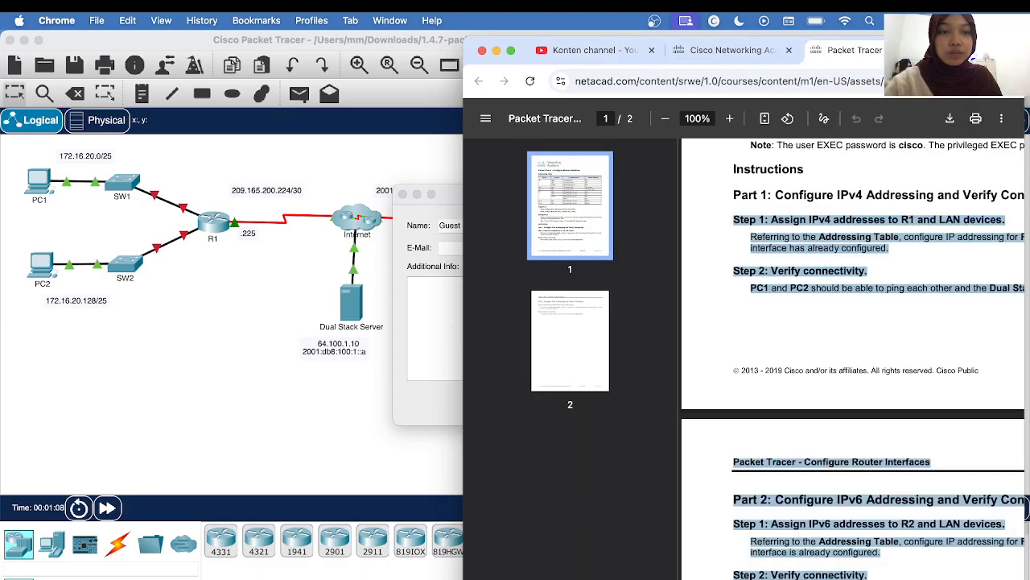
left_click(733, 49)
left_click(512, 50)
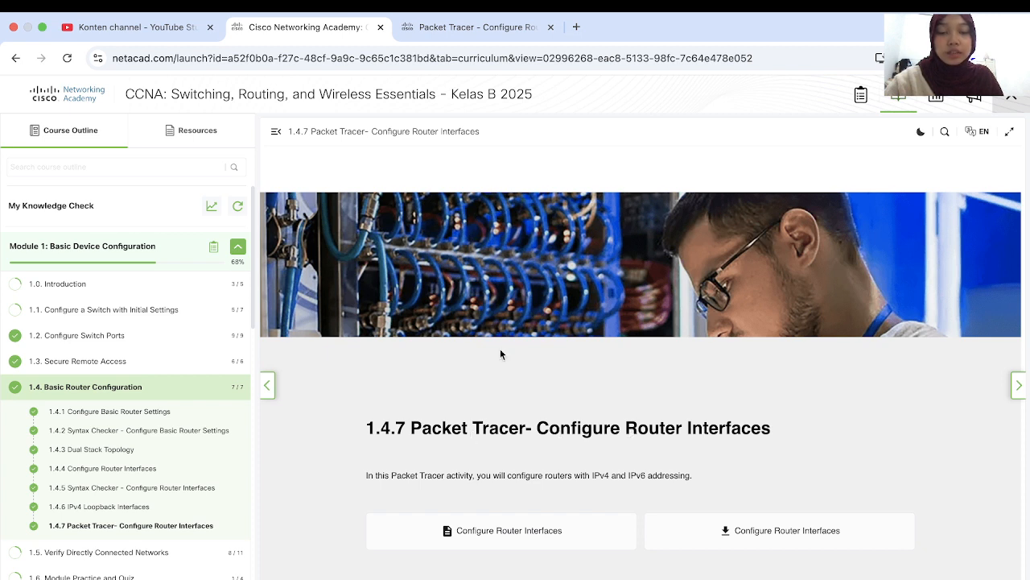
Leave full screen and minimize the browser to return to Packet Tracer.
mouse_move(517, 5)
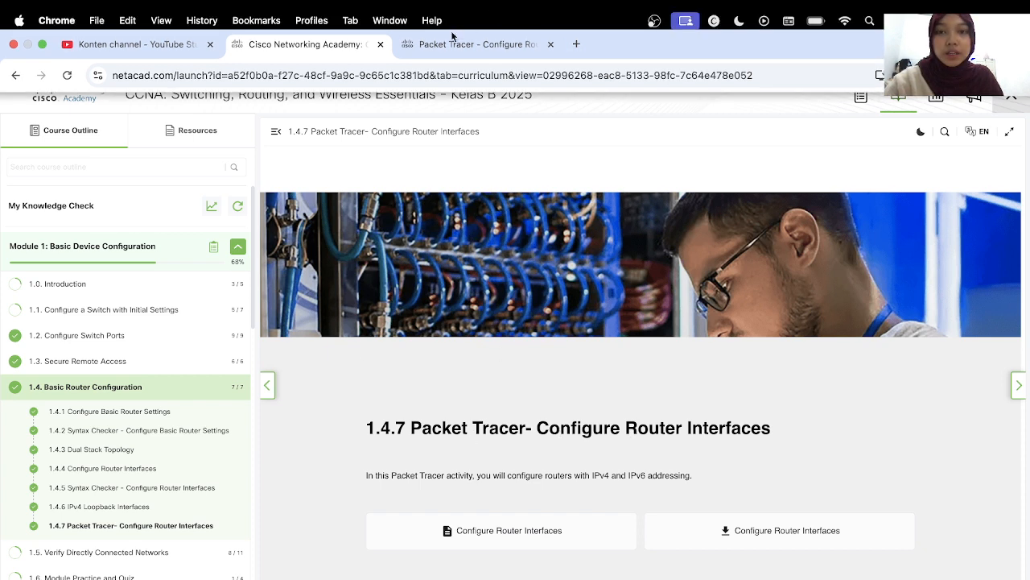
left_click(42, 44)
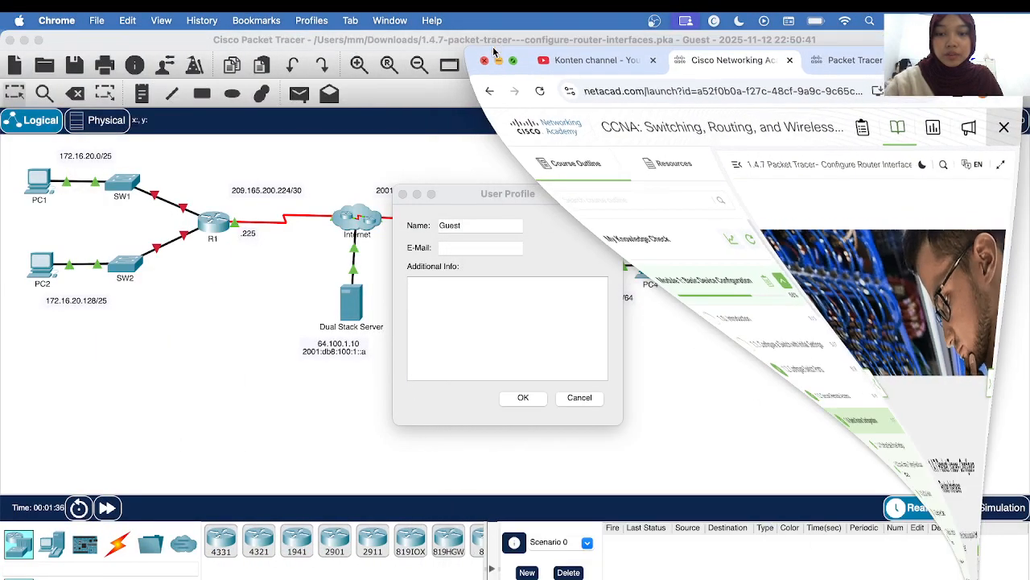
left_click(497, 50)
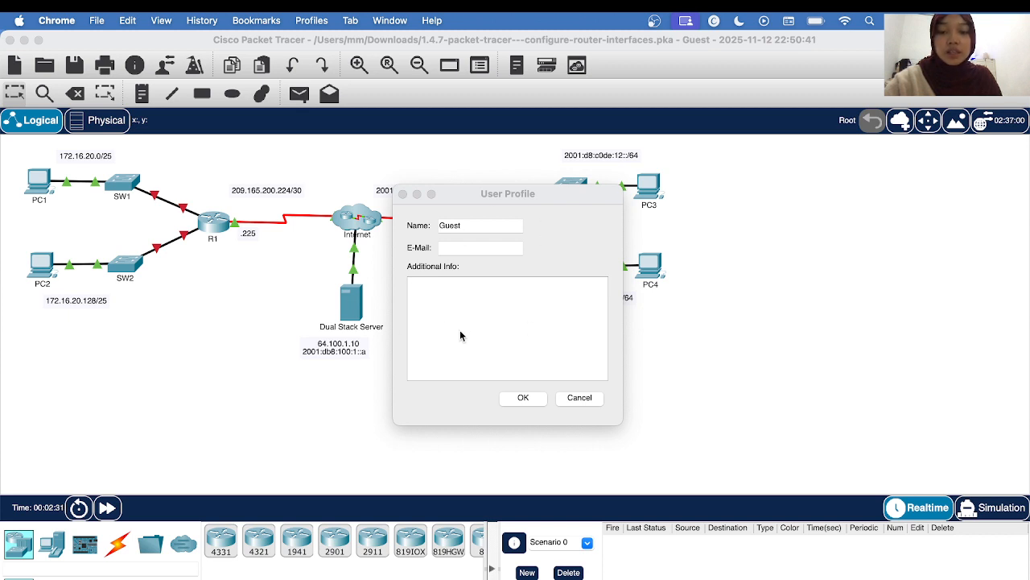
Accept the Guest user profile and dock the activity instructions beside the network topology.
left_click(525, 398)
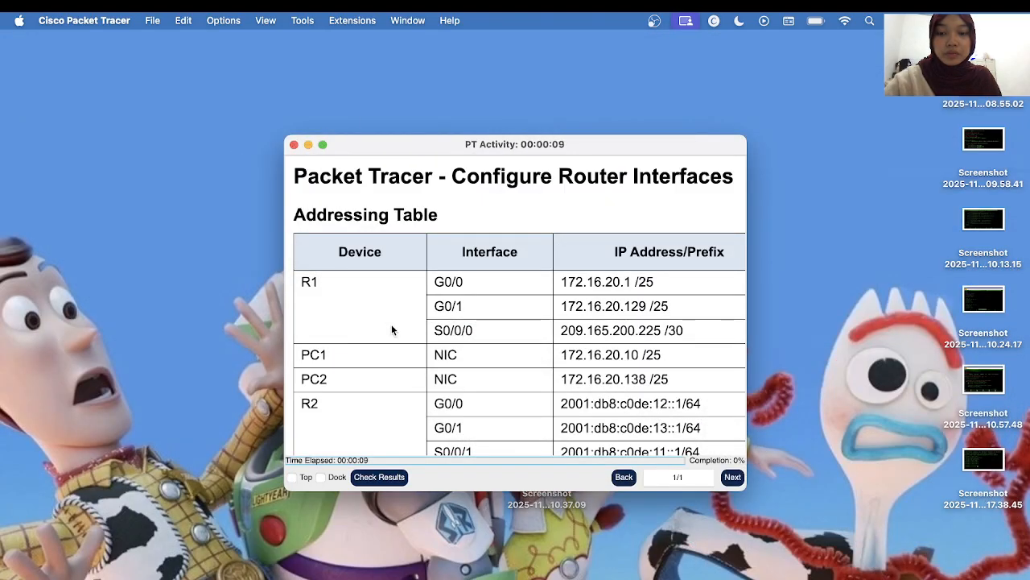
left_click(309, 145)
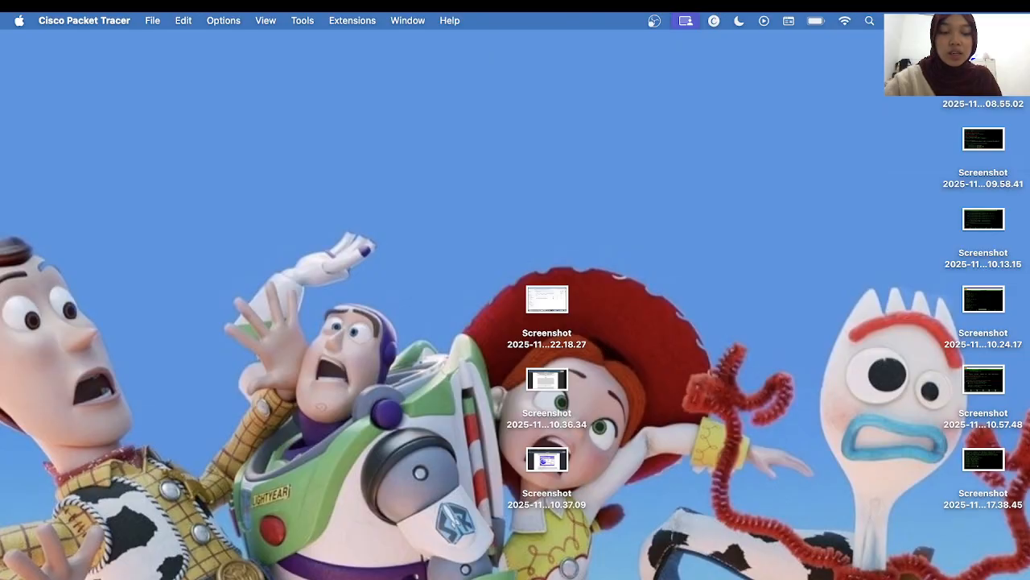
key("super+Tab")
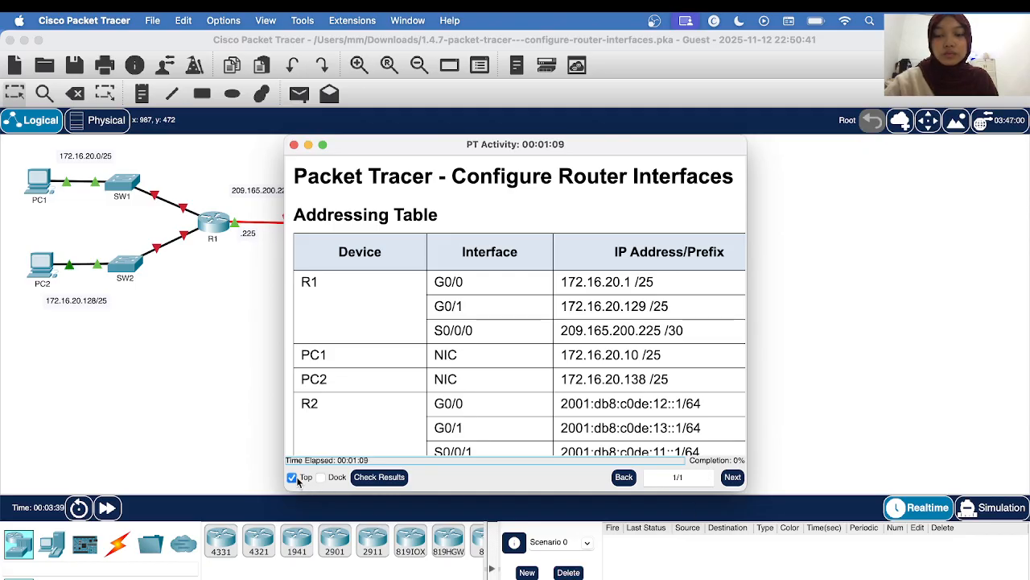
left_click(330, 480)
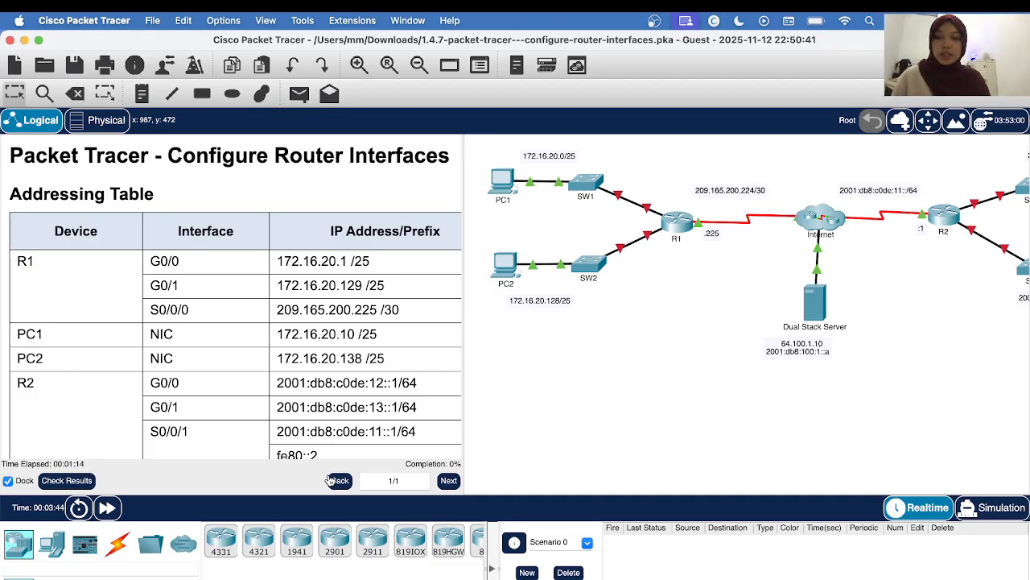
Read the activity's addressing table, objectives, background and Part 1 instructions for IPv4 configuration.
scroll(177, 260, "down", 5)
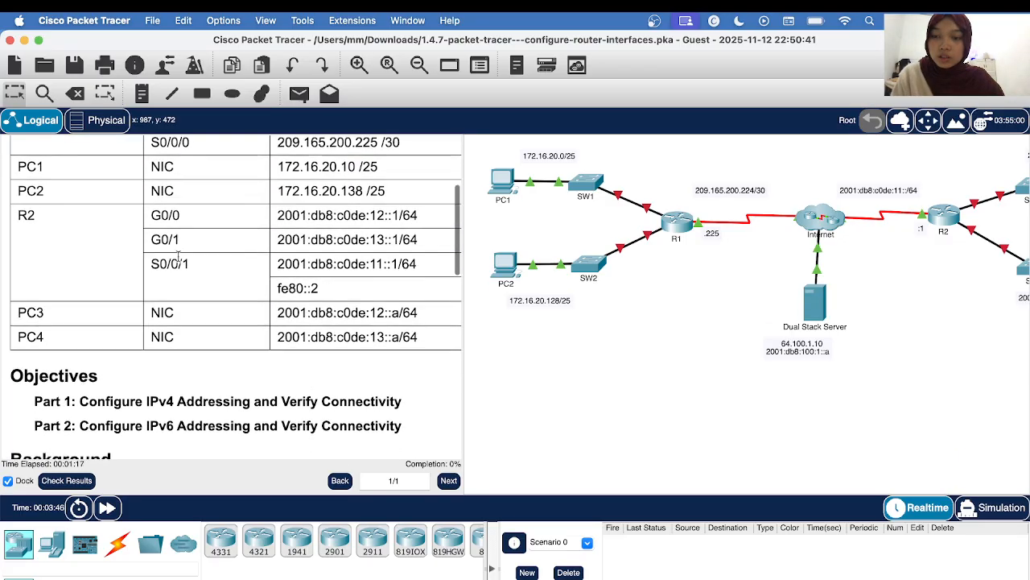
scroll(177, 260, "down", 4)
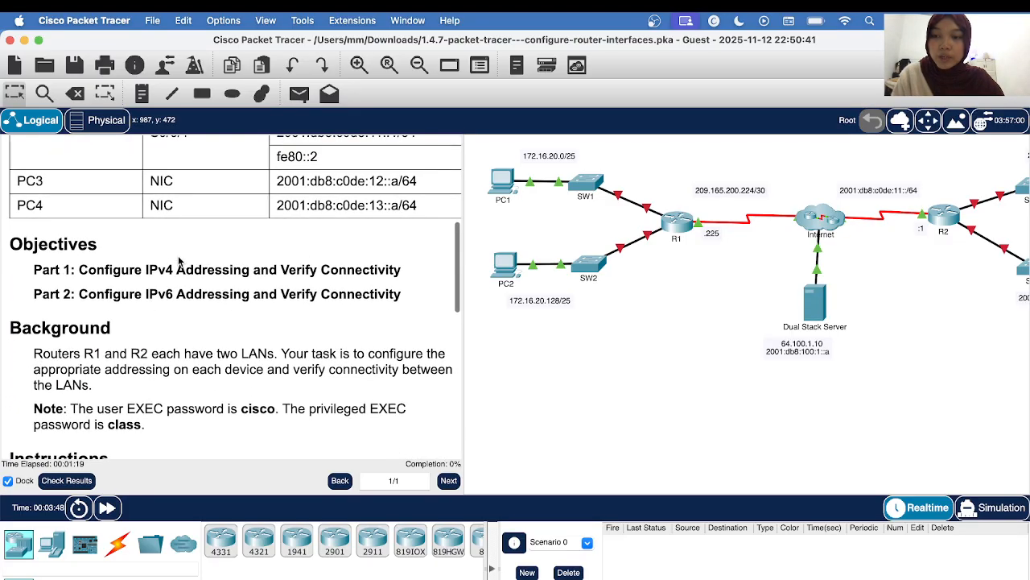
scroll(179, 260, "up", 3)
scroll(178, 260, "down", 5)
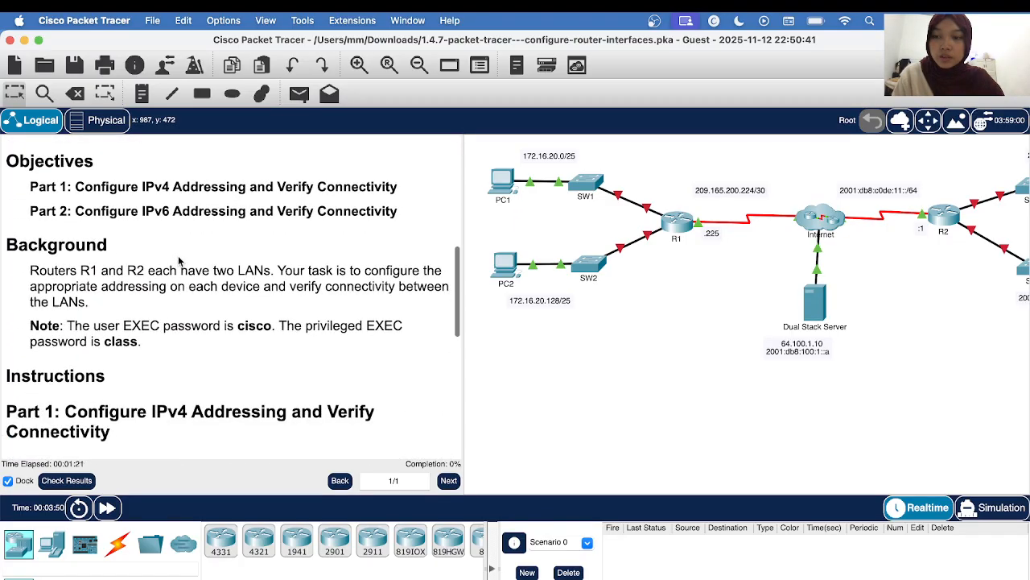
scroll(179, 260, "down", 4)
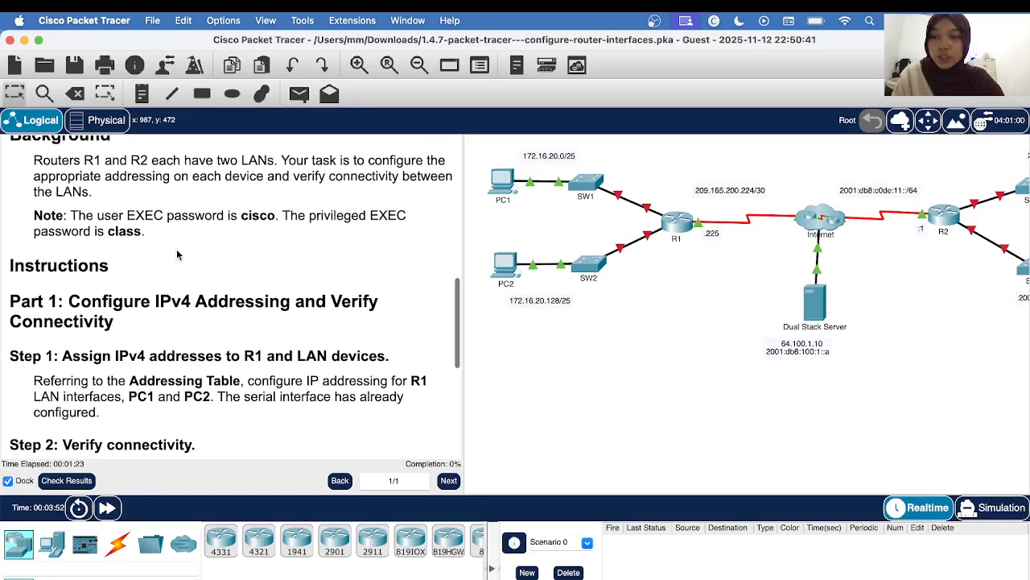
scroll(178, 255, "down", 1)
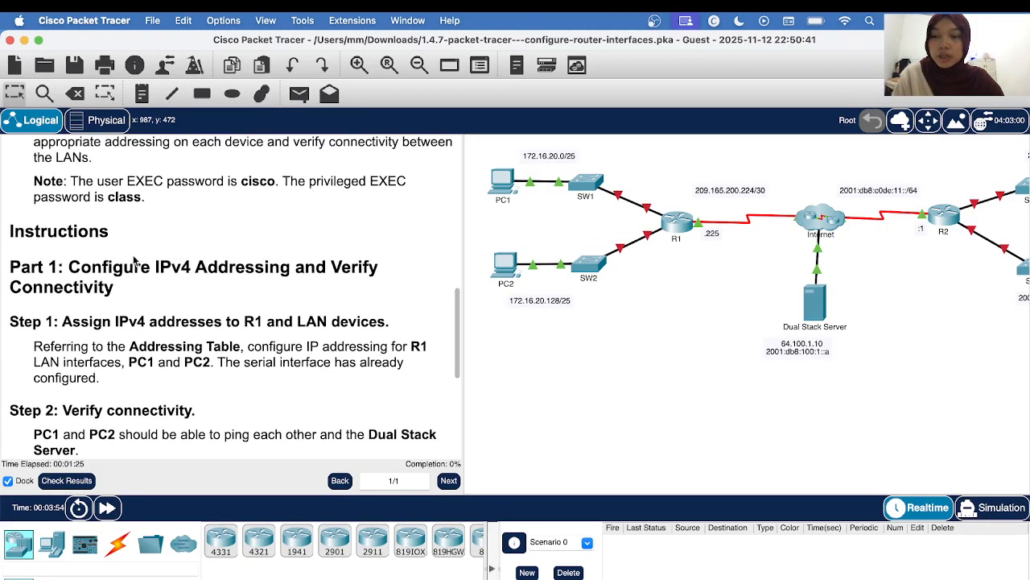
scroll(134, 260, "down", 1)
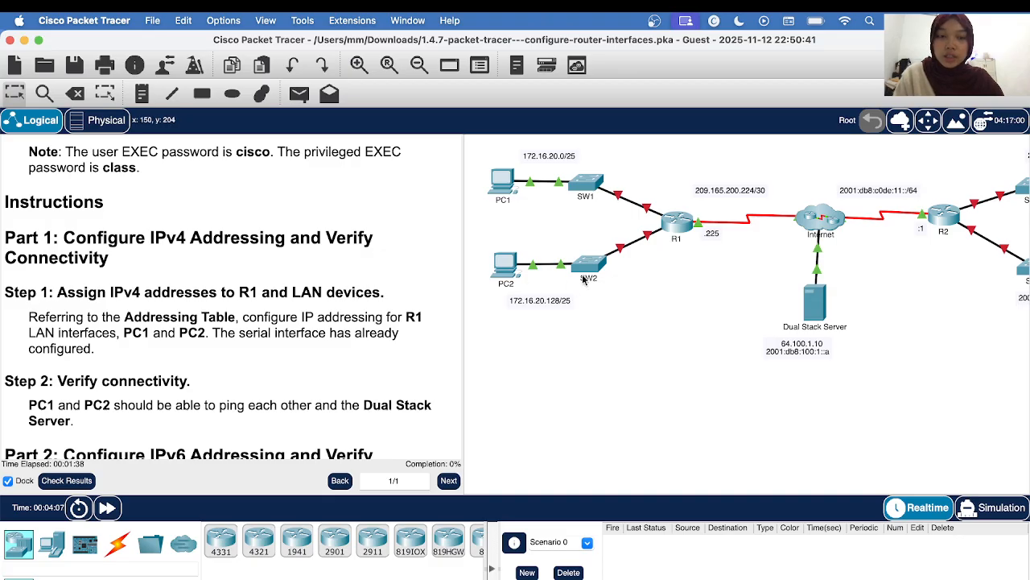
Open router R1's command line and log in with the user EXEC password given in the instructions.
left_click(676, 220)
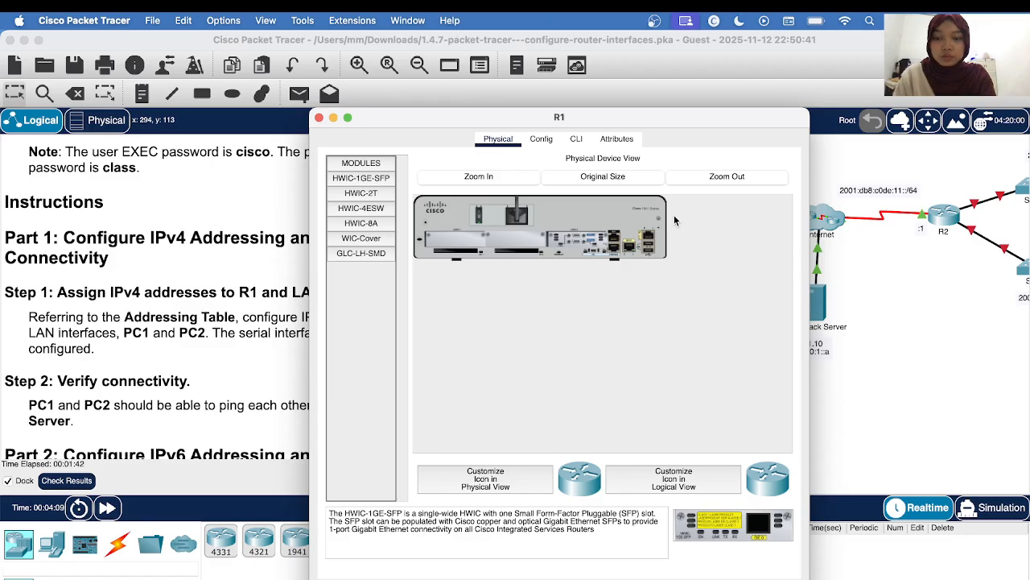
left_click(578, 139)
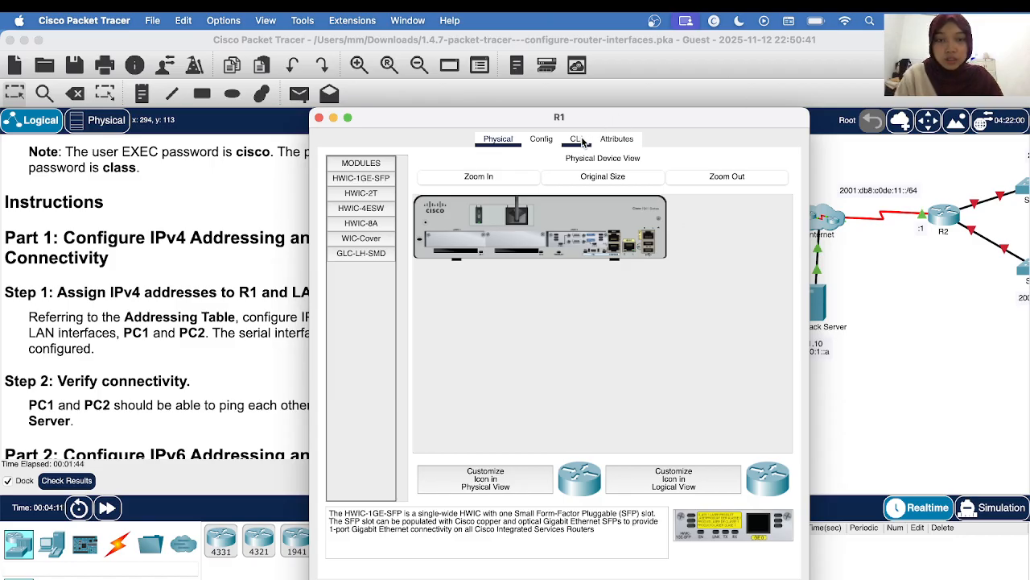
key("Return")
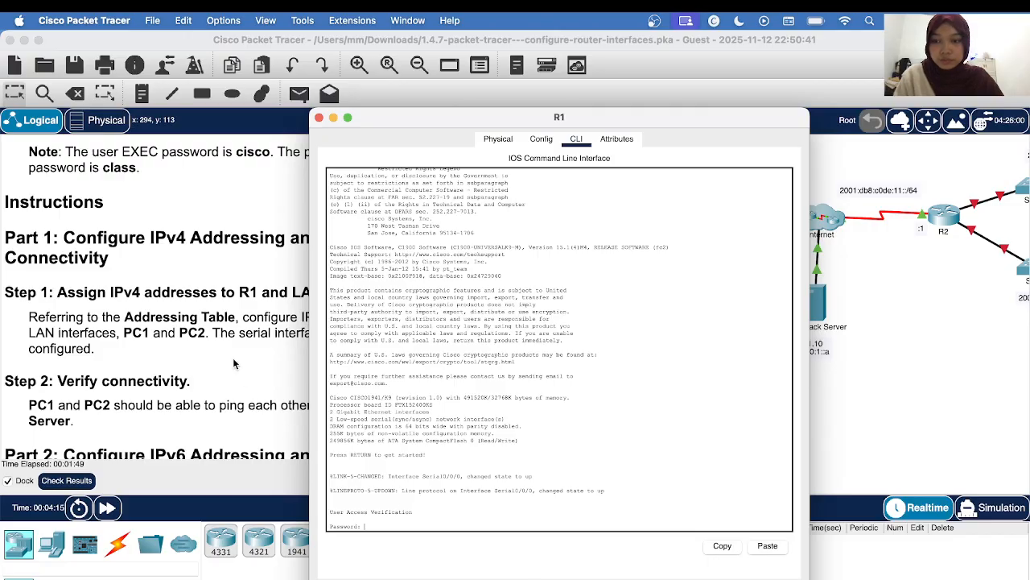
scroll(233, 357, "right", 3)
scroll(232, 357, "up", 1)
scroll(233, 358, "left", 5)
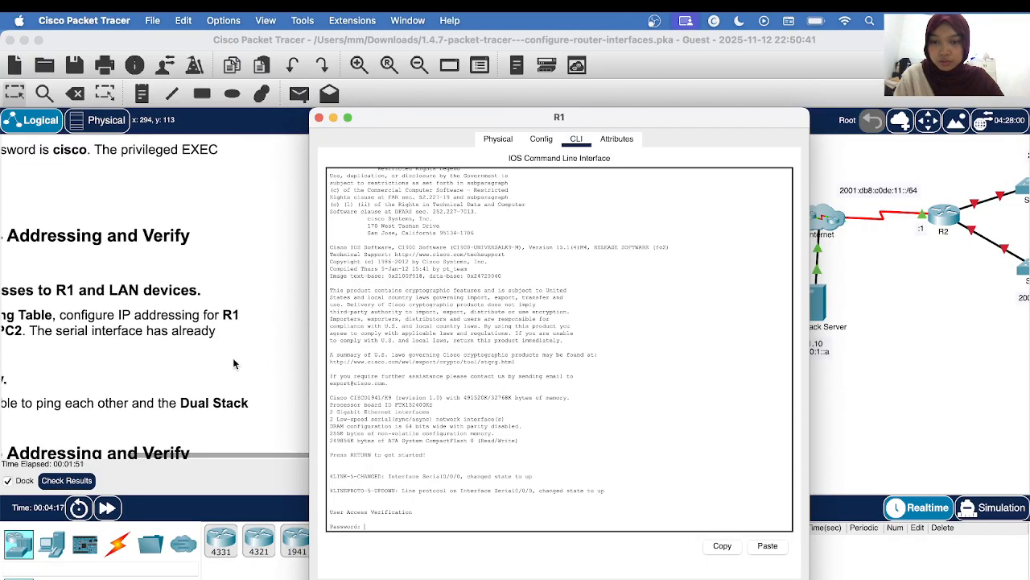
scroll(233, 358, "up", 2)
scroll(233, 362, "up", 5)
scroll(234, 362, "right", 1)
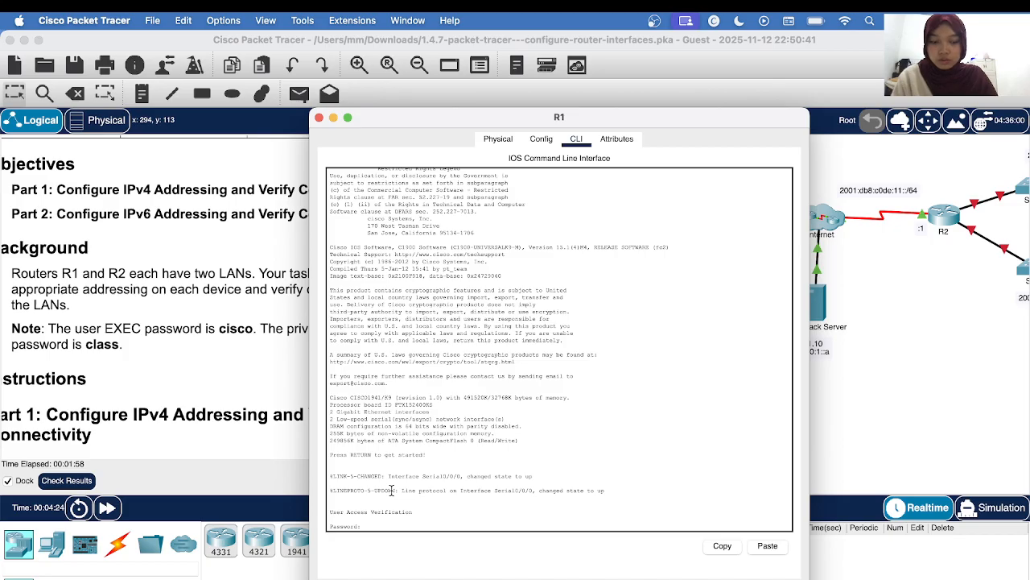
key("Return")
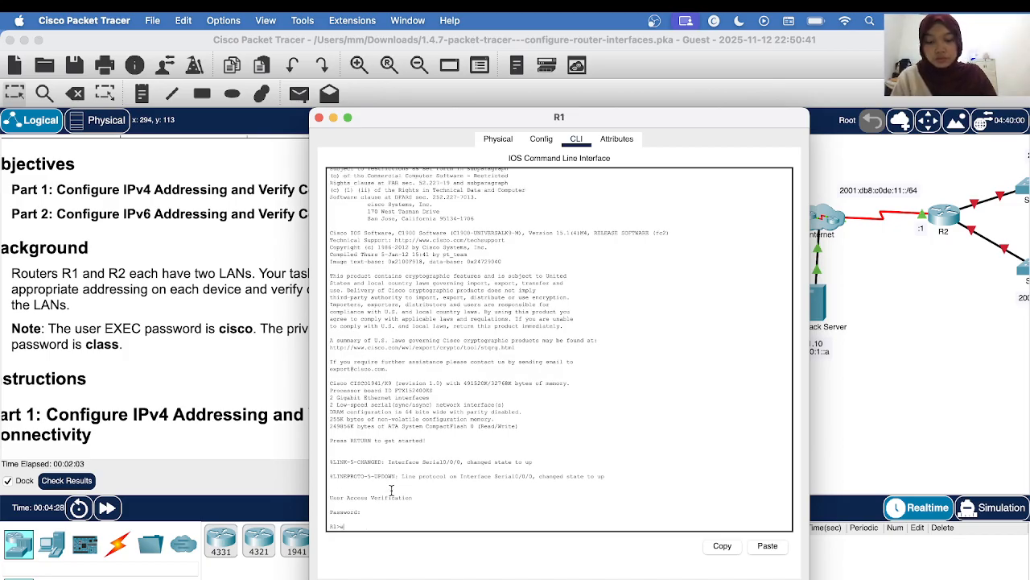
Enter privileged EXEC mode on R1 with its password and switch to global configuration mode with conf t.
type("en")
key("Return")
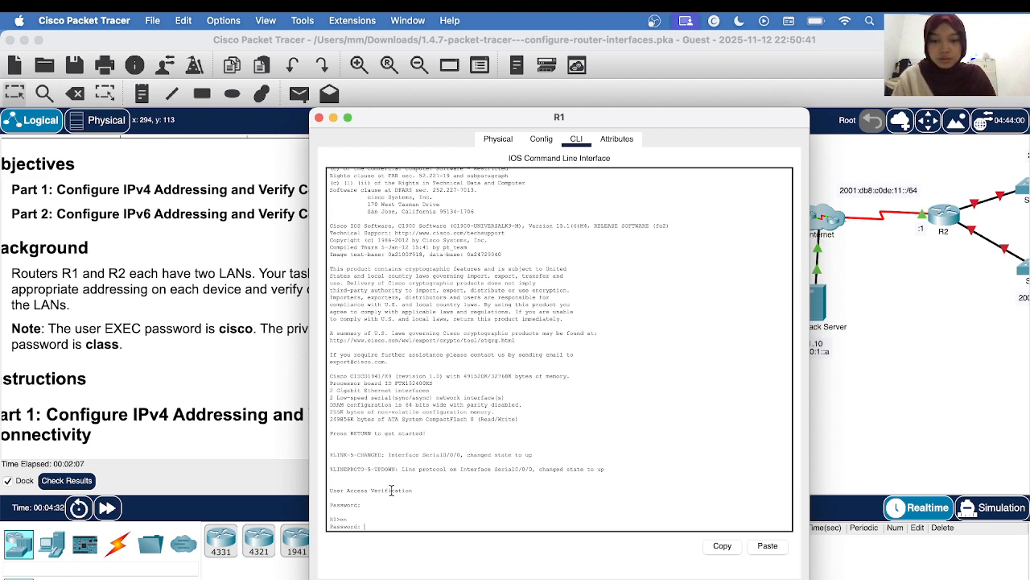
key("Return")
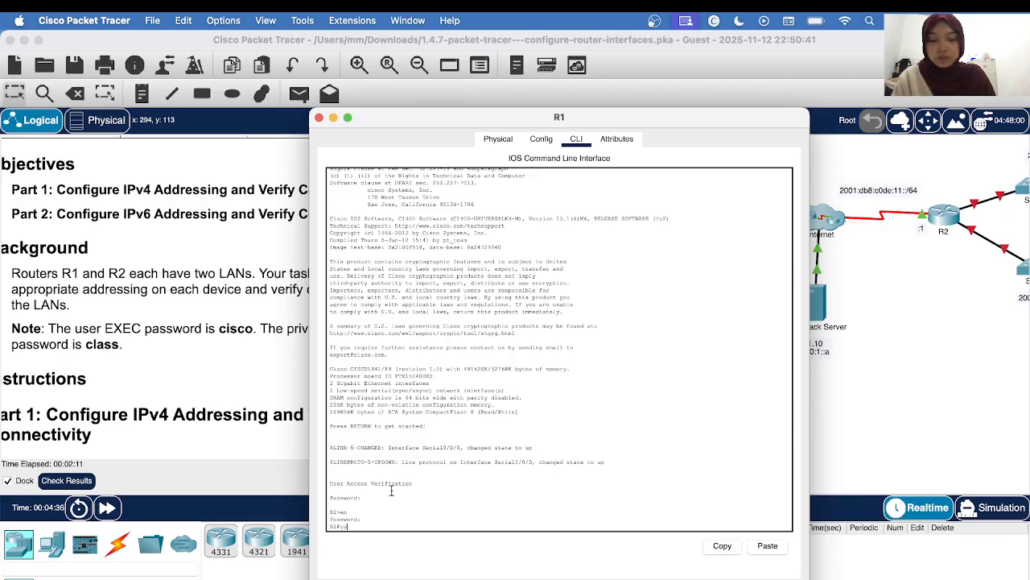
key("Return")
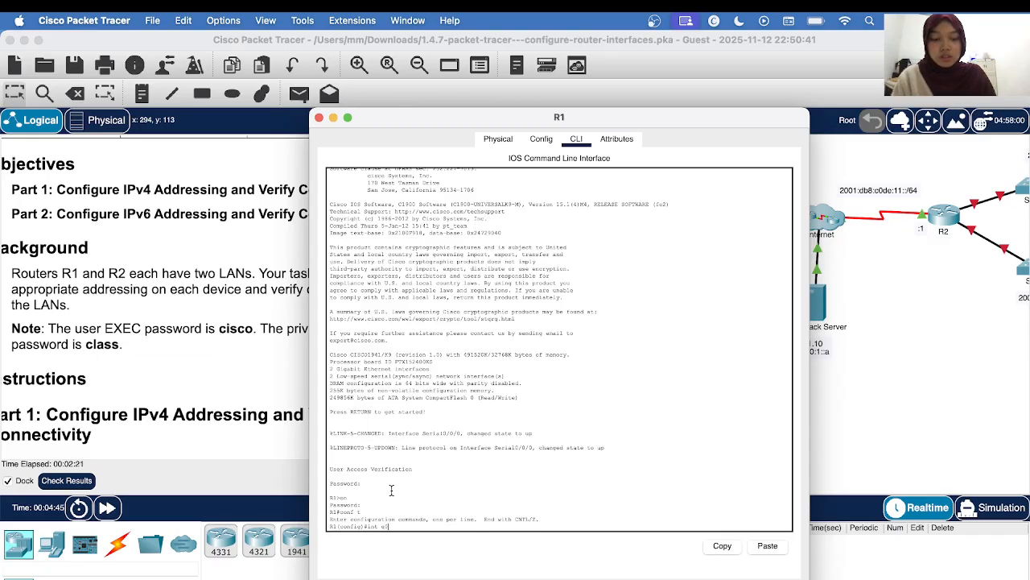
Enter configuration of R1's interface g0/0 and begin the ip address command.
key("Return")
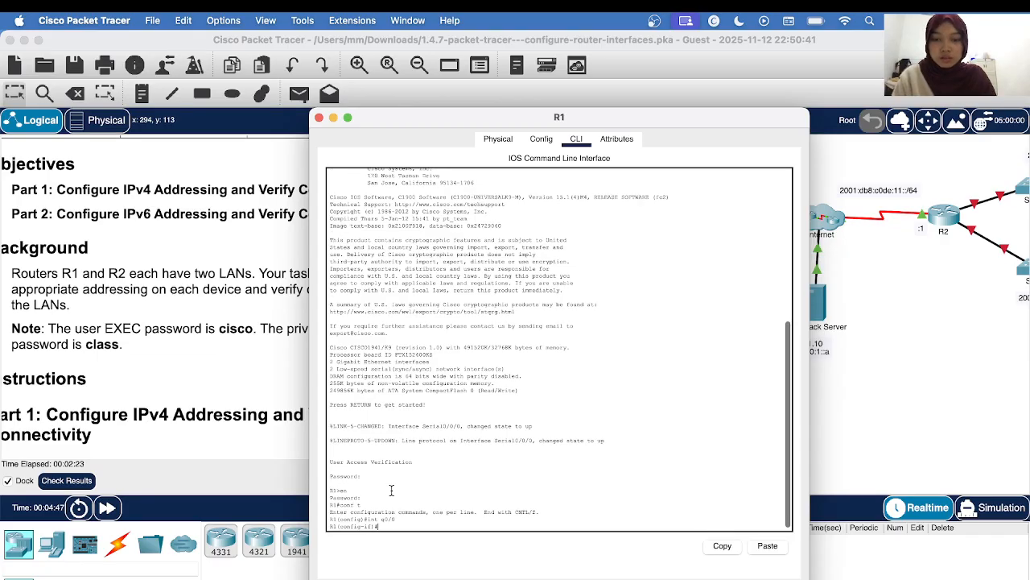
type("i")
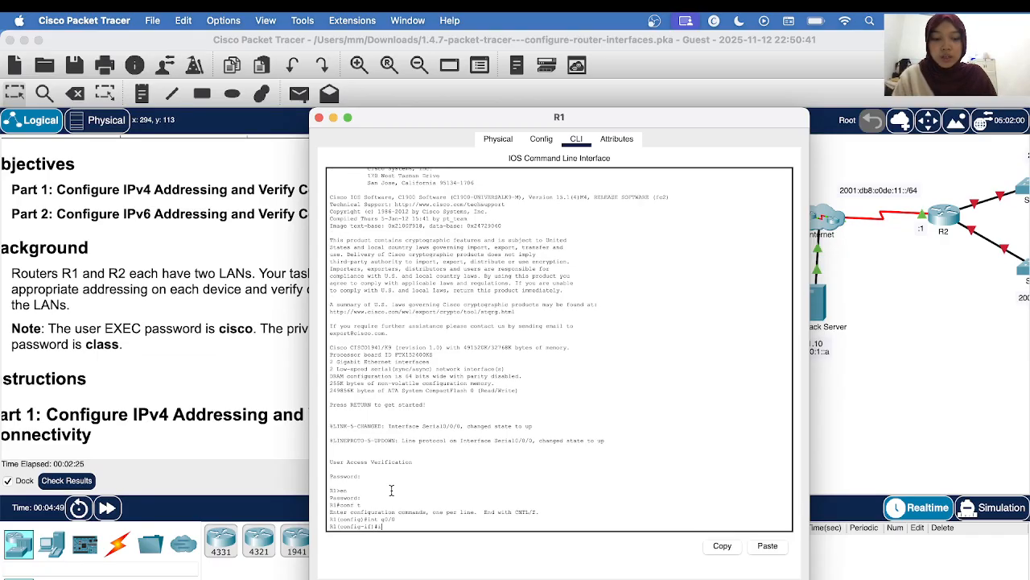
type("p a")
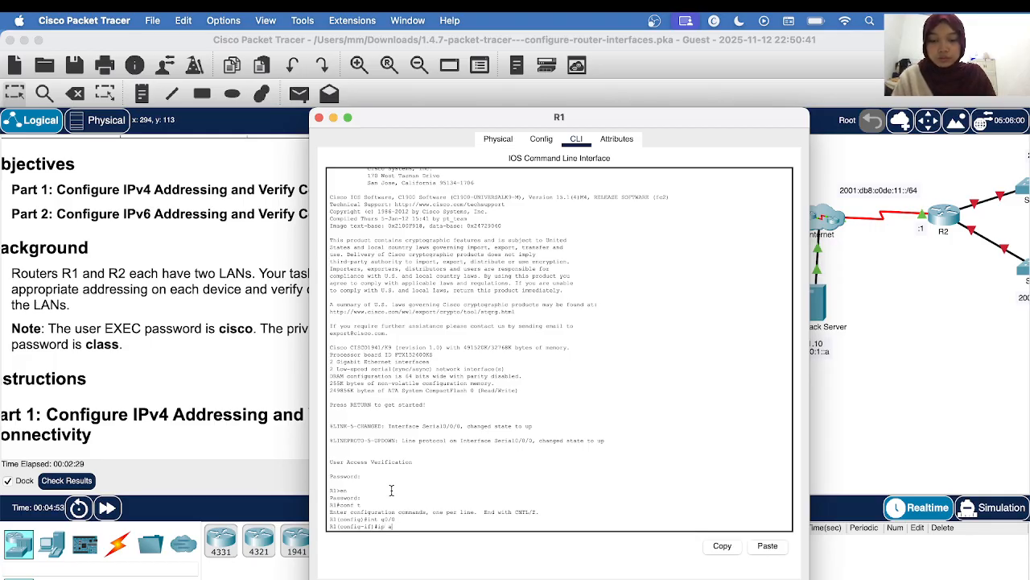
type("ddress")
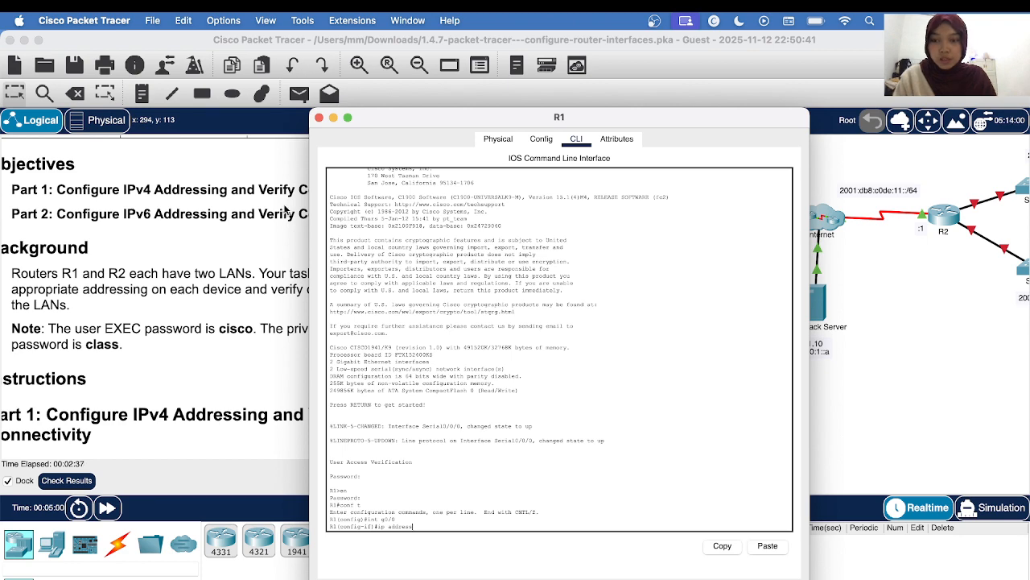
Move R1's window clear of the instructions, look up G0/0's IP address and prefix in the Addressing Table, and return to R1's command line.
scroll(133, 242, "up", 5)
scroll(134, 242, "down", 2)
scroll(134, 241, "right", 3)
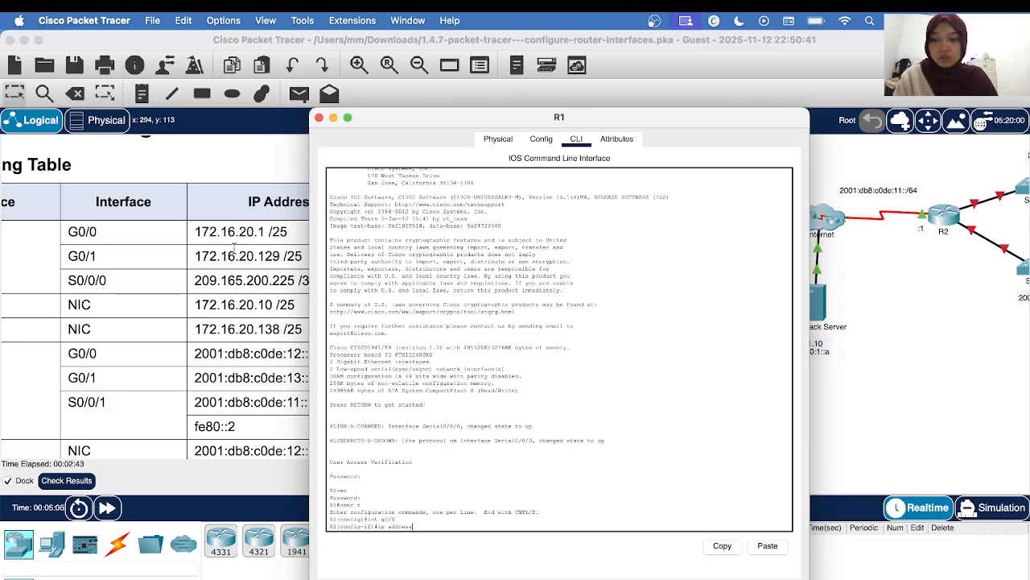
scroll(268, 249, "right", 5)
scroll(268, 250, "down", 1)
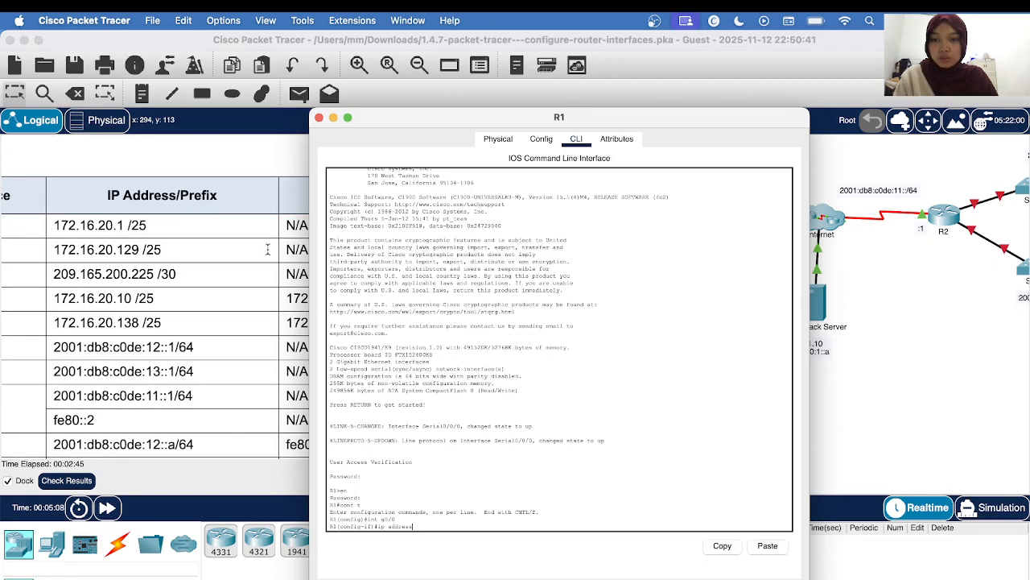
left_click_drag(419, 118, 524, 120)
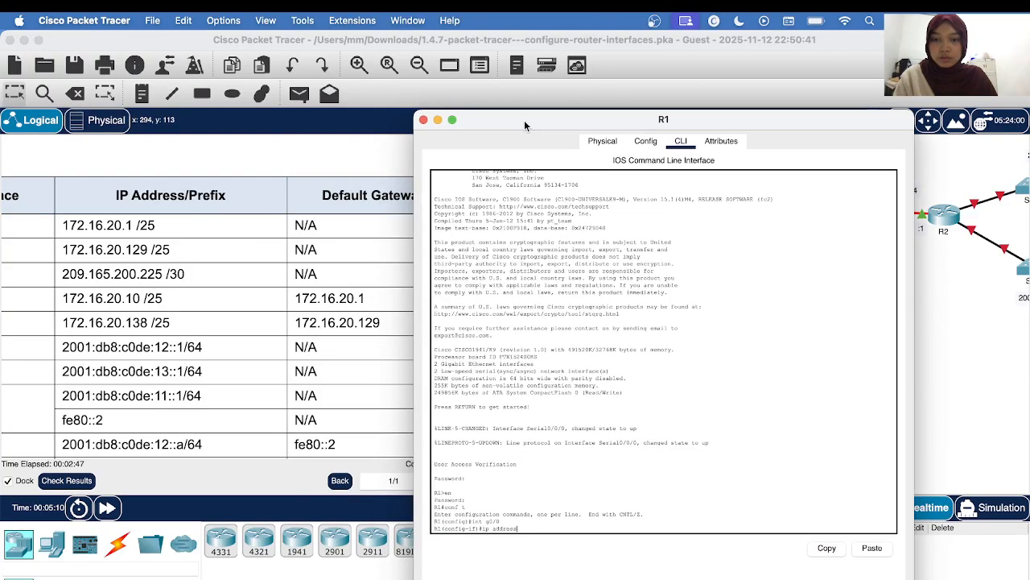
scroll(146, 319, "down", 5)
scroll(146, 319, "left", 2)
scroll(146, 319, "up", 5)
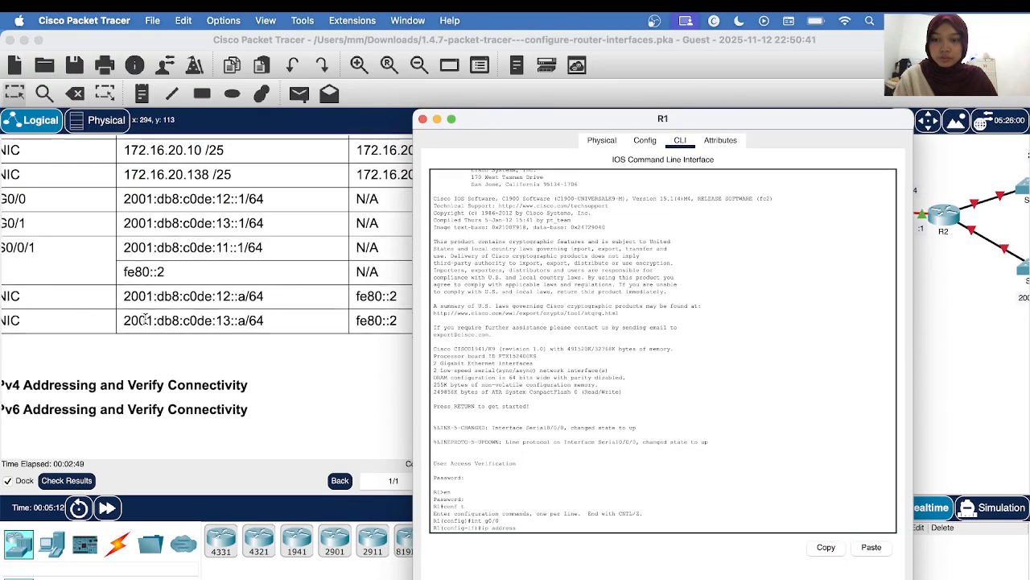
scroll(146, 319, "left", 2)
scroll(146, 319, "left", 2)
scroll(146, 319, "up", 1)
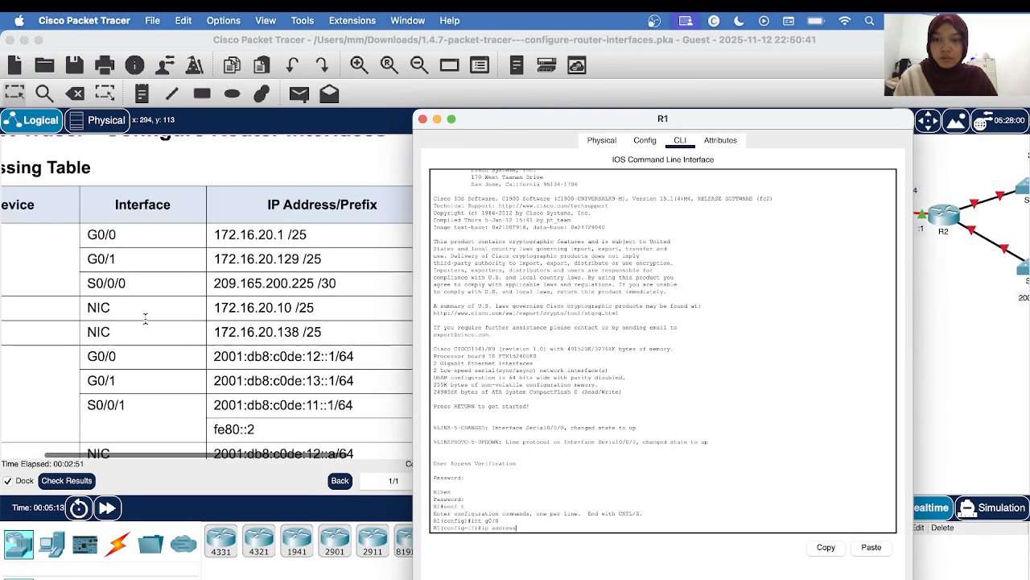
left_click(259, 233)
left_click_drag(259, 233, 336, 232)
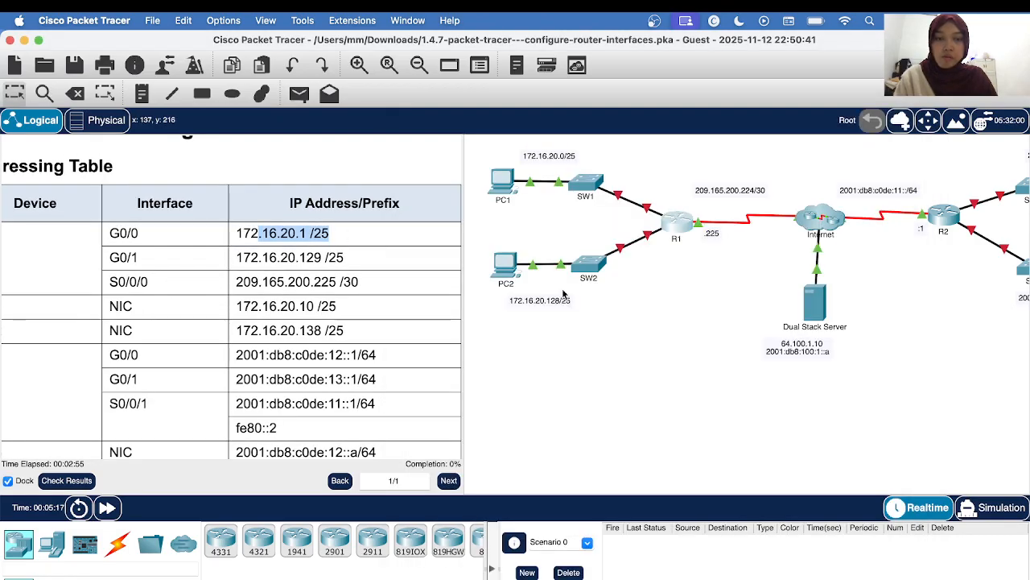
left_click(679, 223)
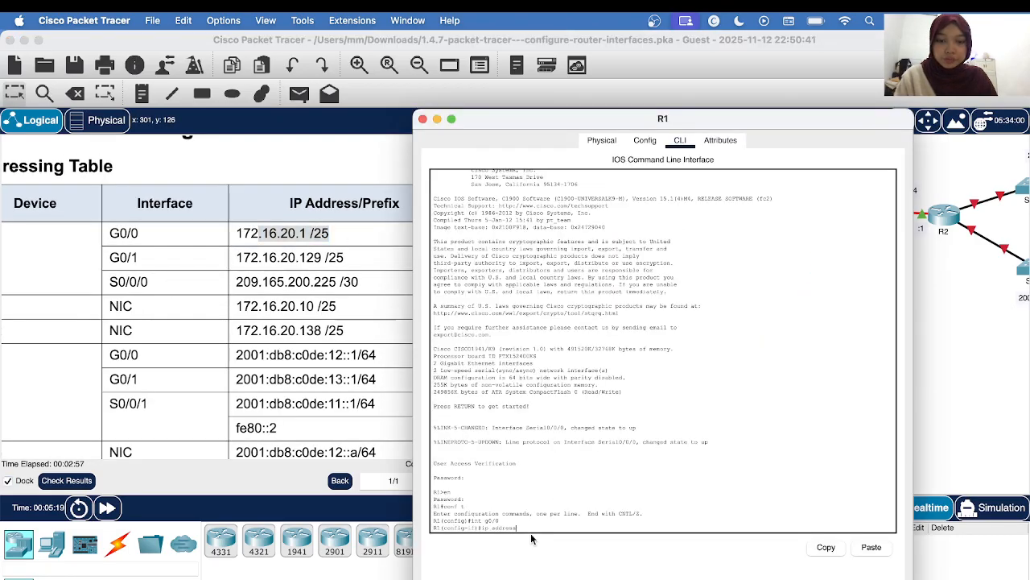
Copy G0/0's address 172.16.20.1 from the Addressing Table into the pending ip address command on R1's command line.
left_click(264, 234)
left_click_drag(239, 233, 338, 233)
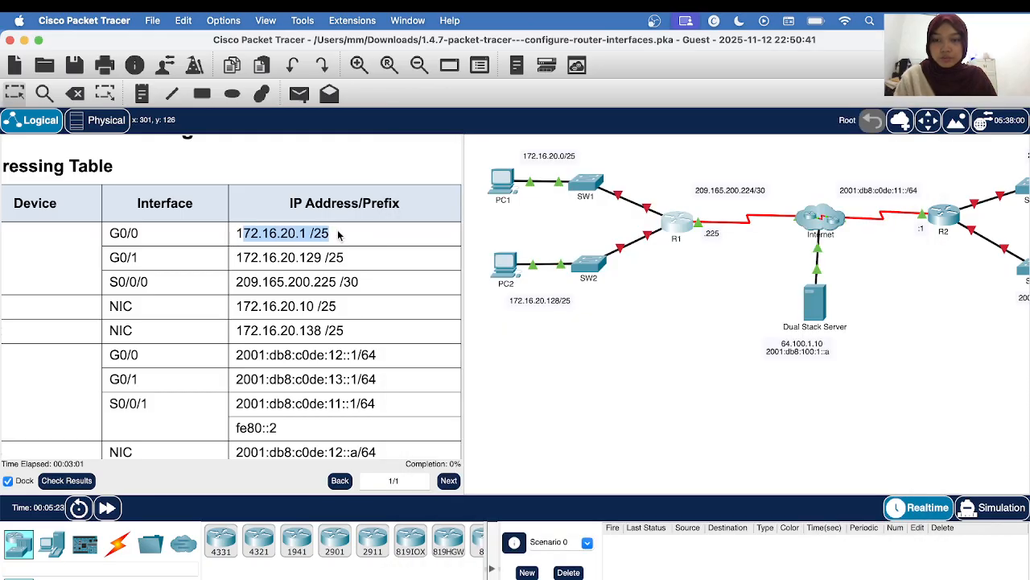
left_click(247, 232)
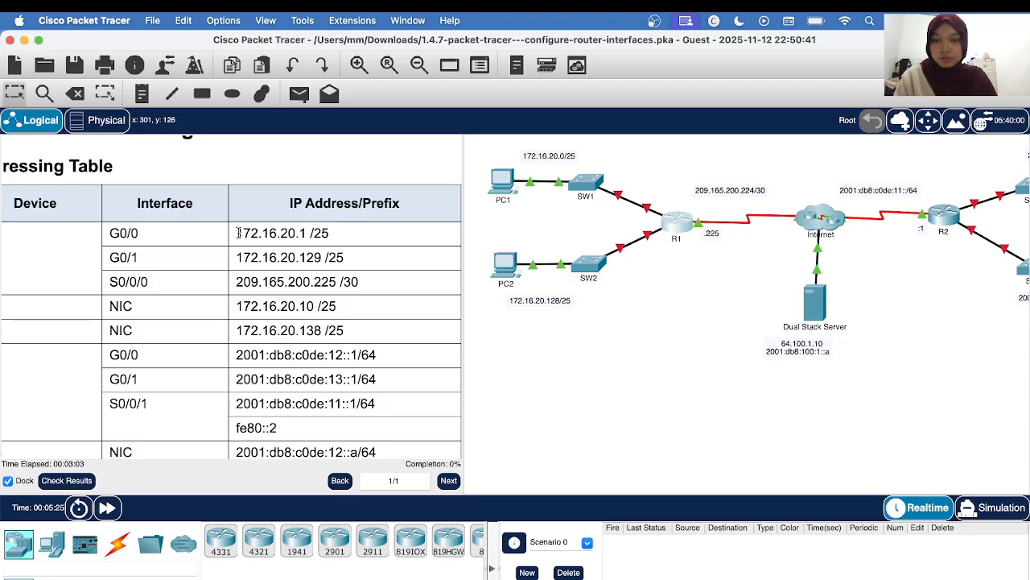
left_click_drag(238, 233, 306, 232)
right_click(306, 233)
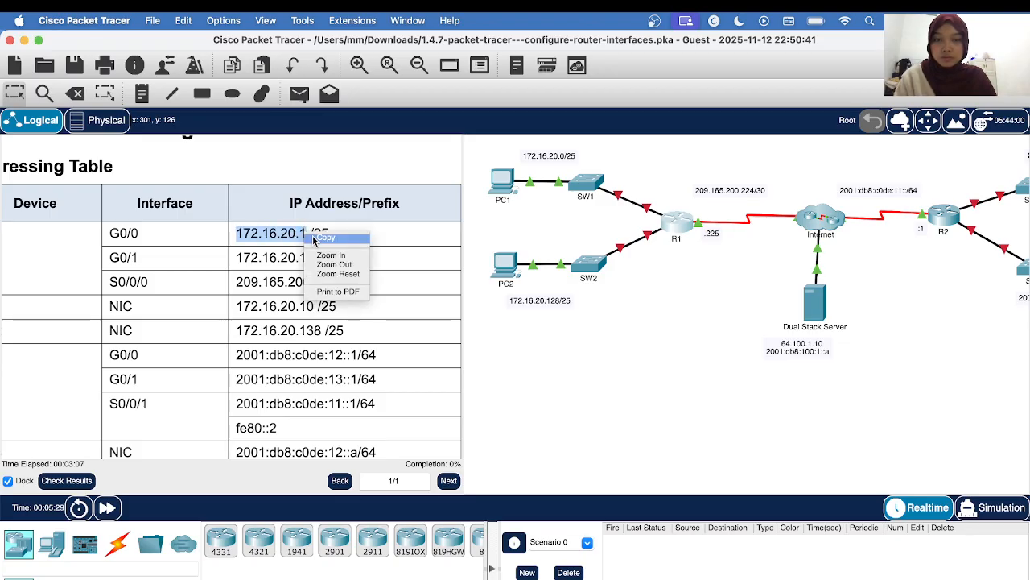
left_click(322, 235)
left_click(673, 221)
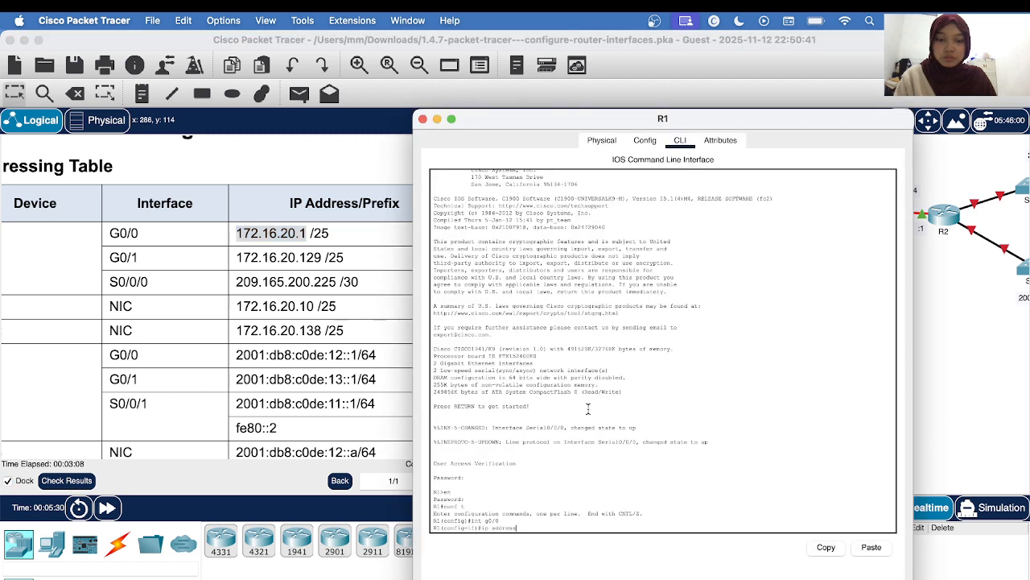
right_click(520, 527)
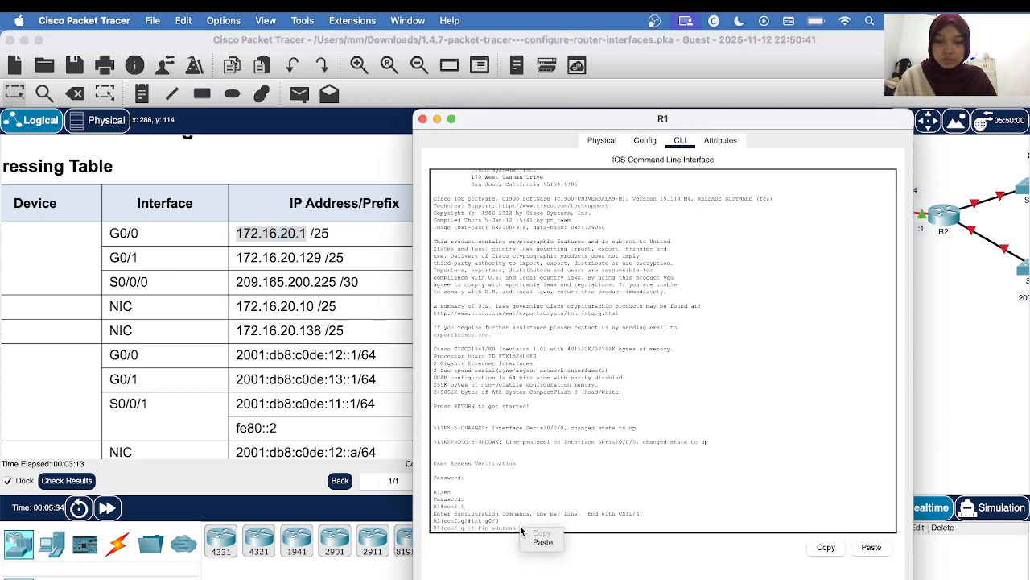
left_click(537, 545)
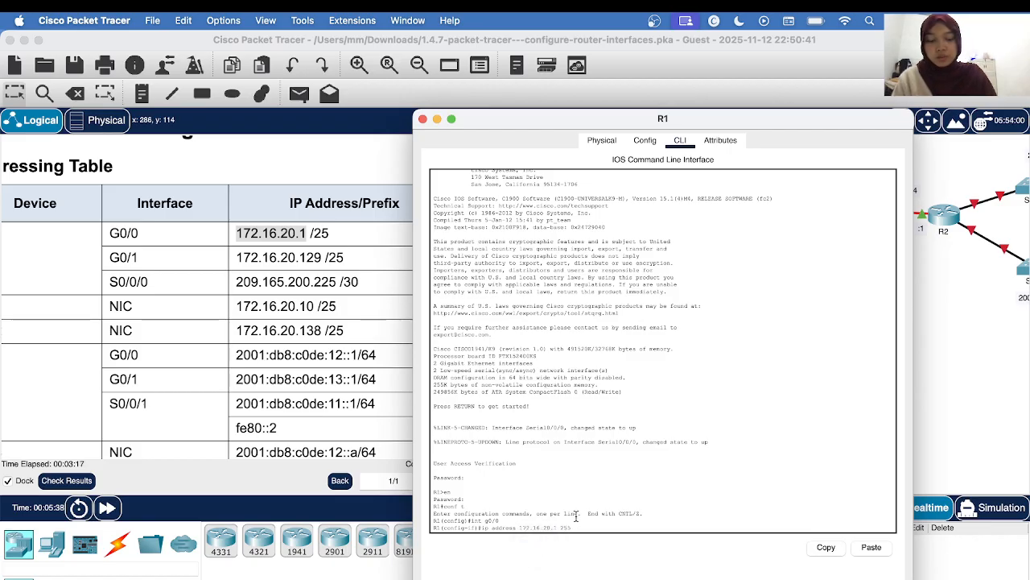
Complete g0/0's ip address command with subnet mask 255.255.255.128, run it, and enable the interface with no shut.
type("255.255.2")
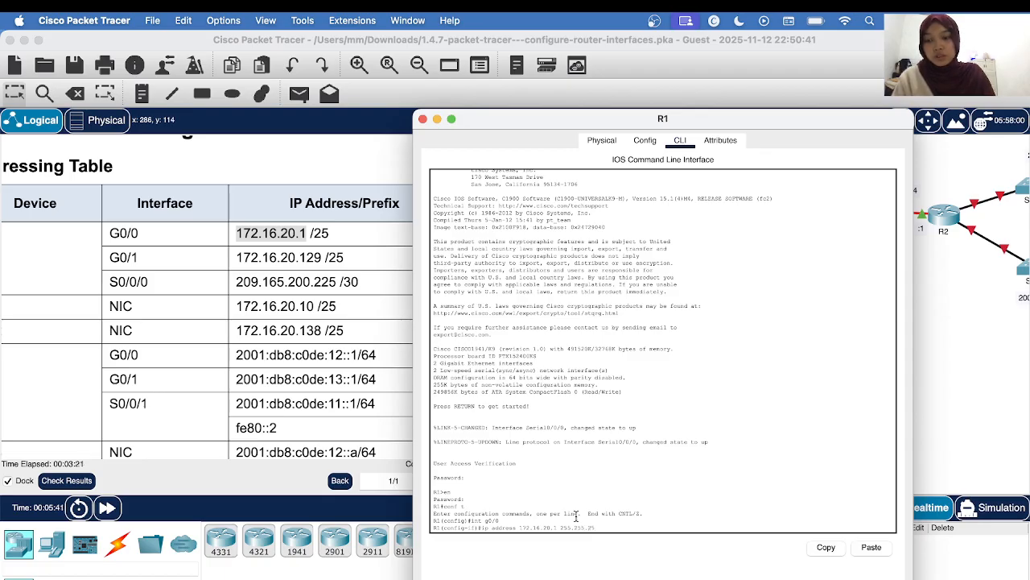
type("55.")
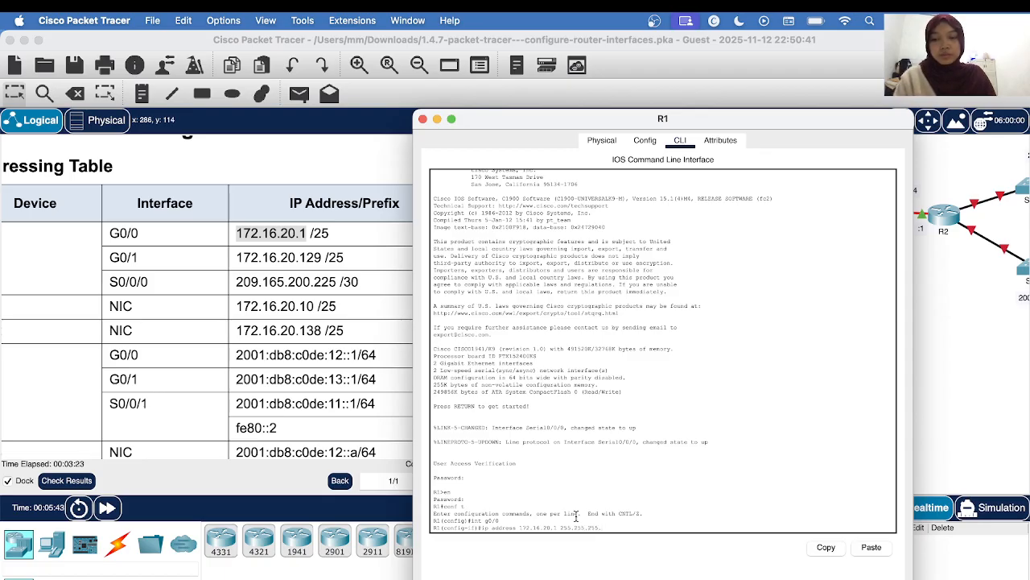
type("128")
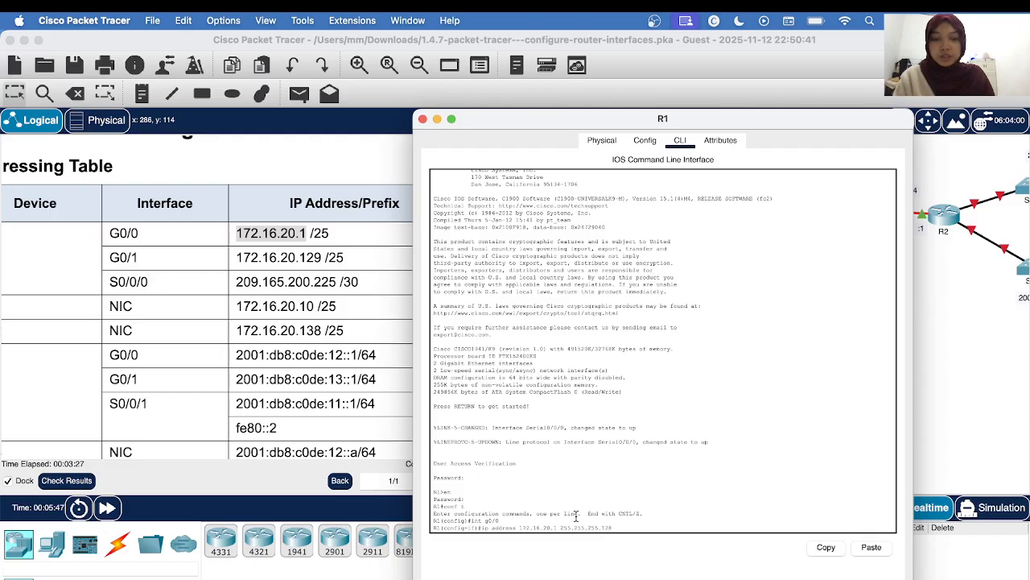
key("Return")
type("no ")
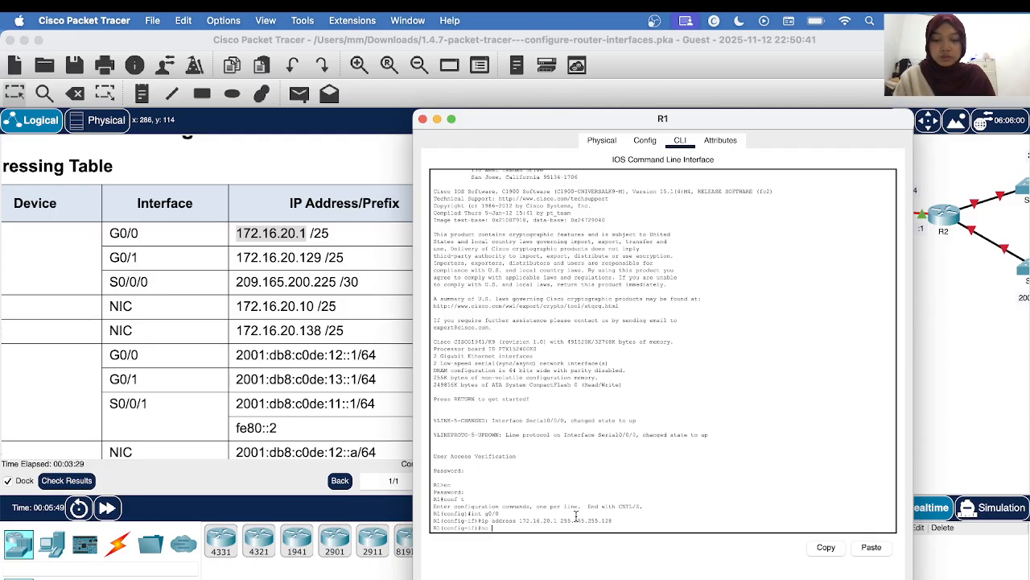
type("shut")
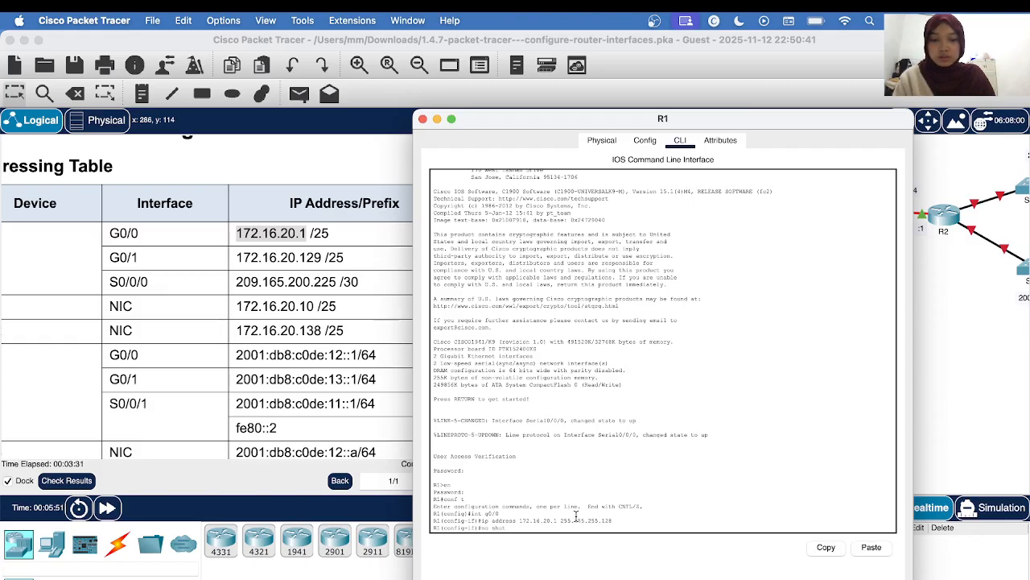
key("Return")
key("Return")
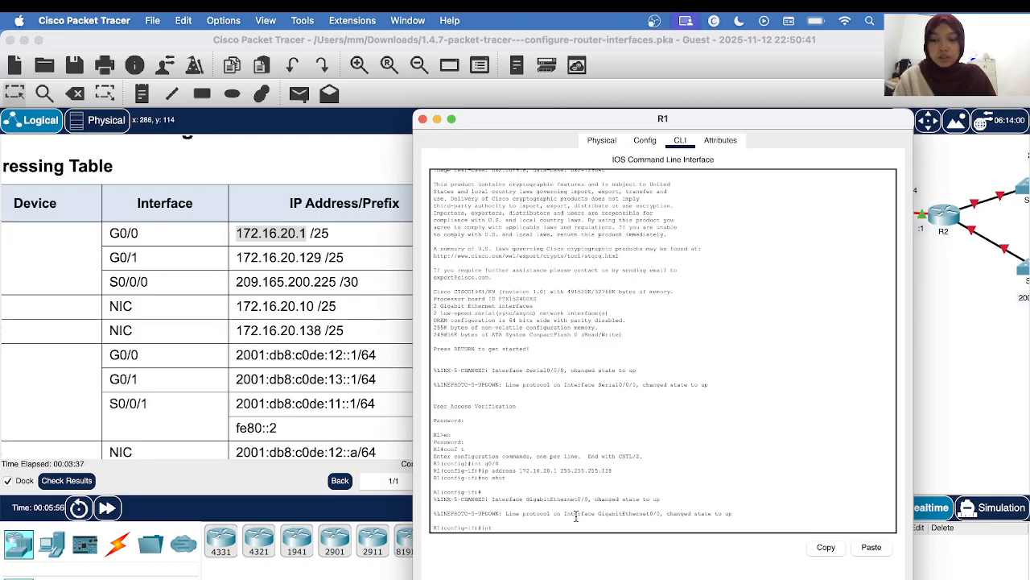
Switch R1 to configuring interface g0/1 and begin its ip address command, keeping the Addressing Table clear of the R1 window.
type("int g")
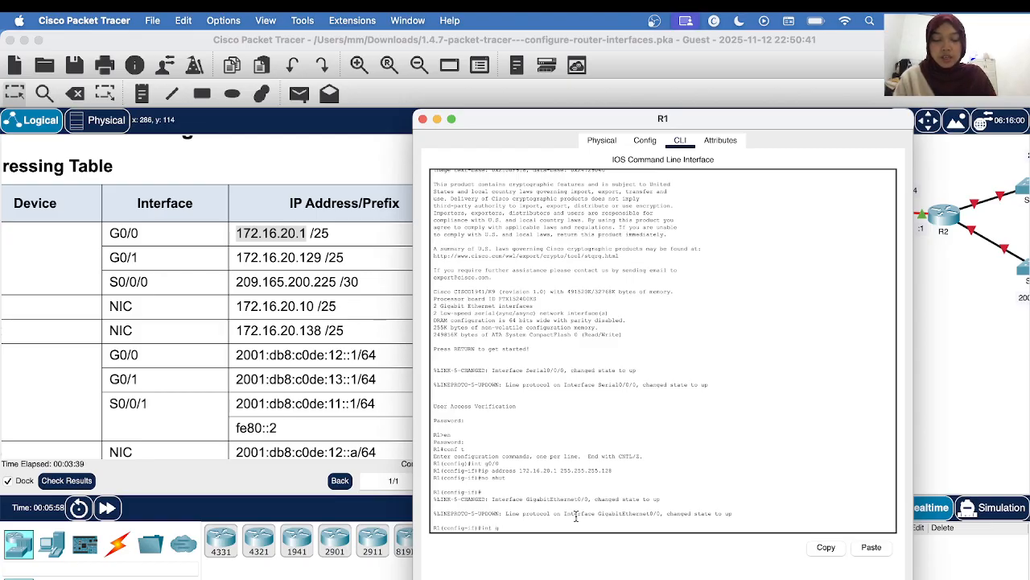
type("0/1")
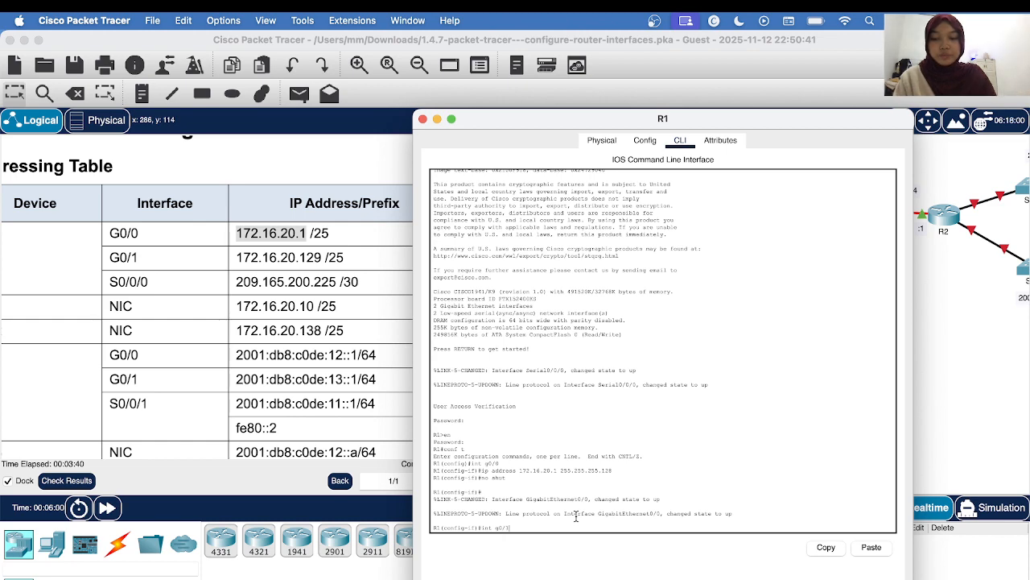
key("Return")
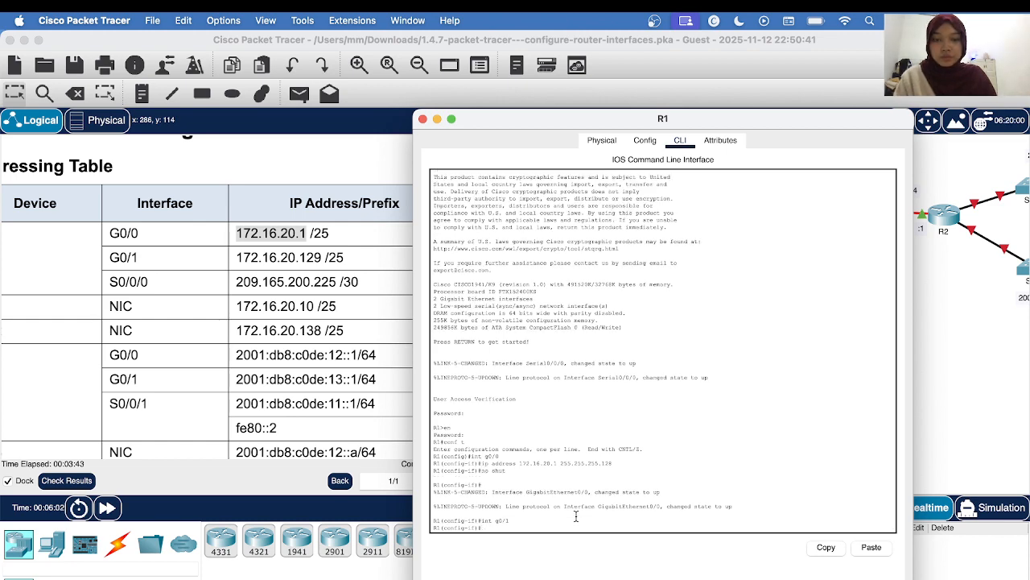
left_click_drag(534, 120, 572, 102)
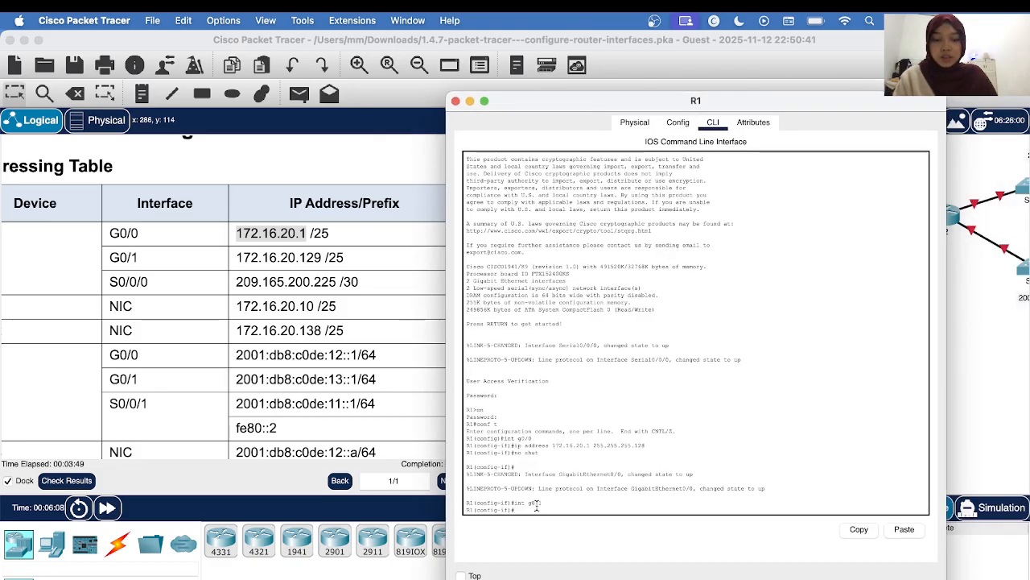
type("ip add")
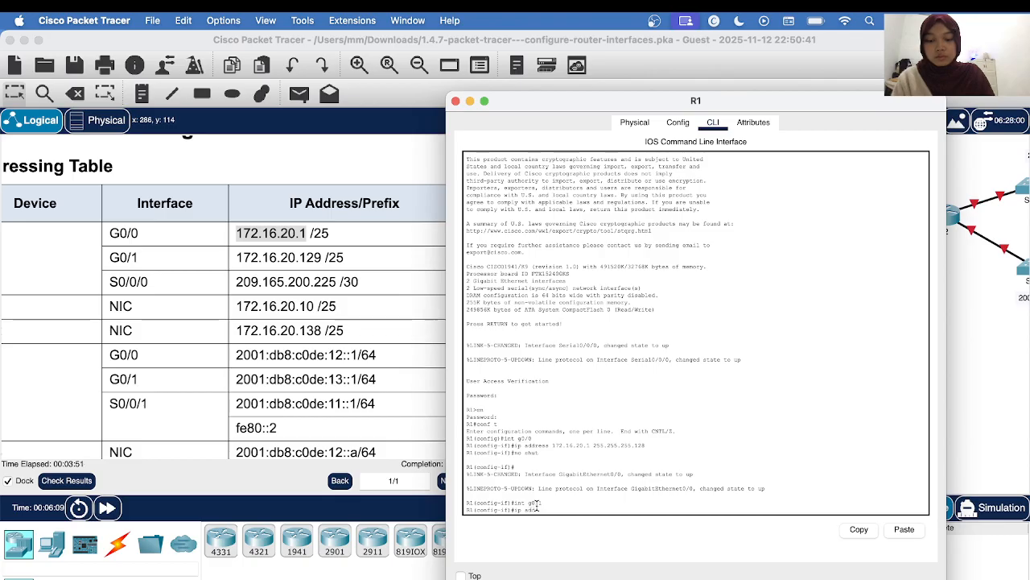
type("ress")
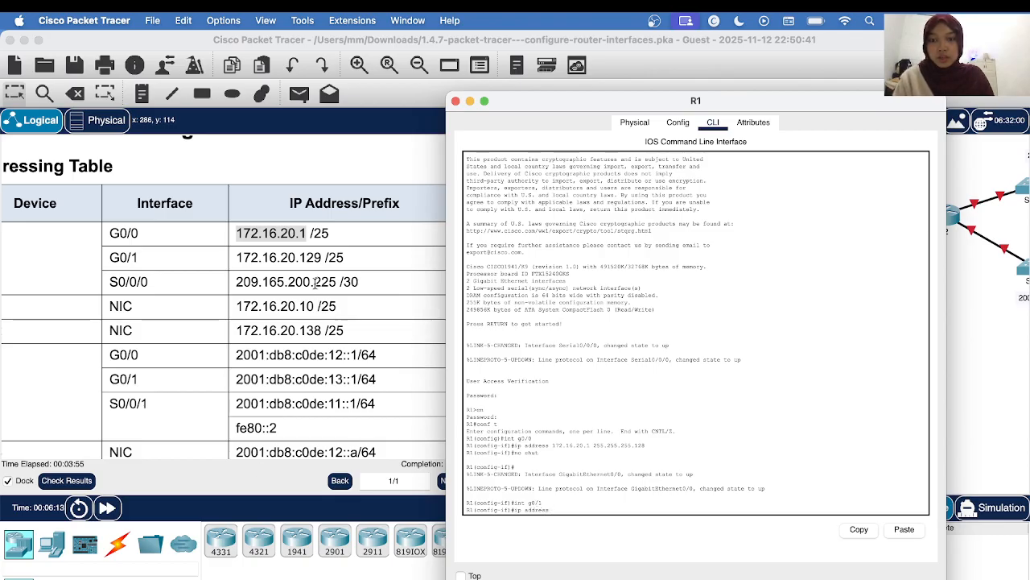
Copy G0/1's address 172.16.20.129 from the Addressing Table into R1's pending ip address command.
left_click_drag(238, 257, 321, 256)
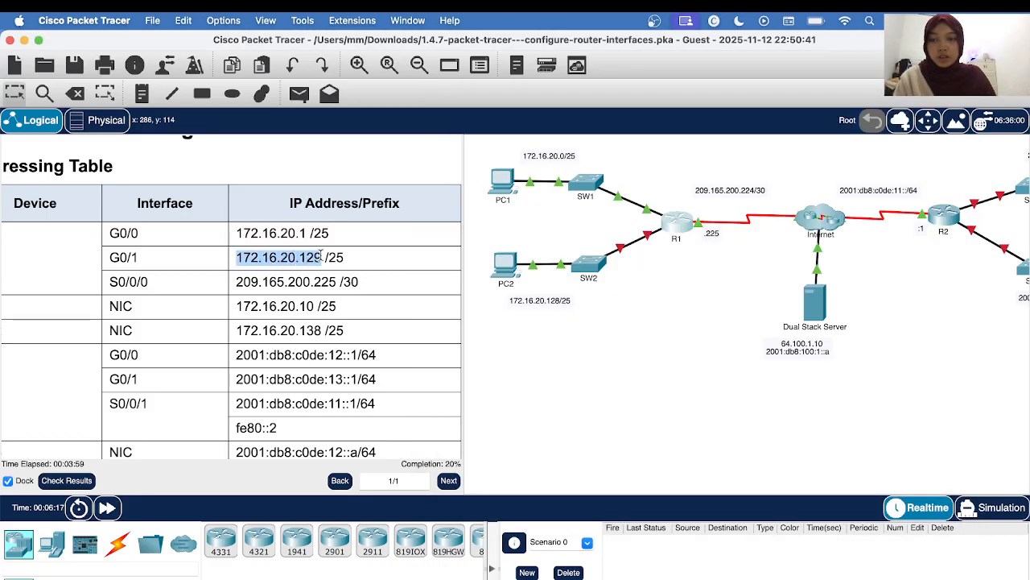
right_click(321, 256)
left_click(338, 262)
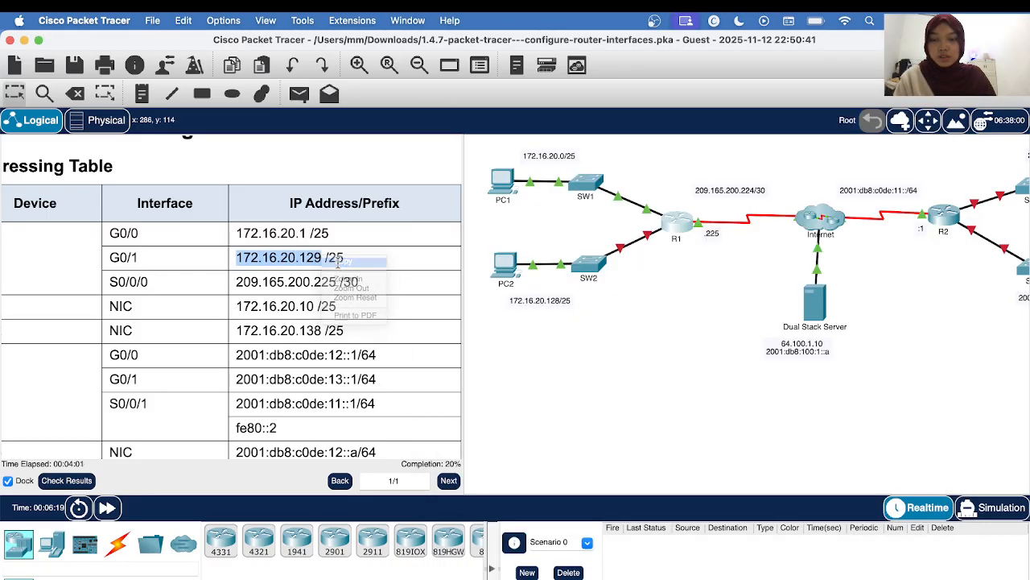
left_click(688, 220)
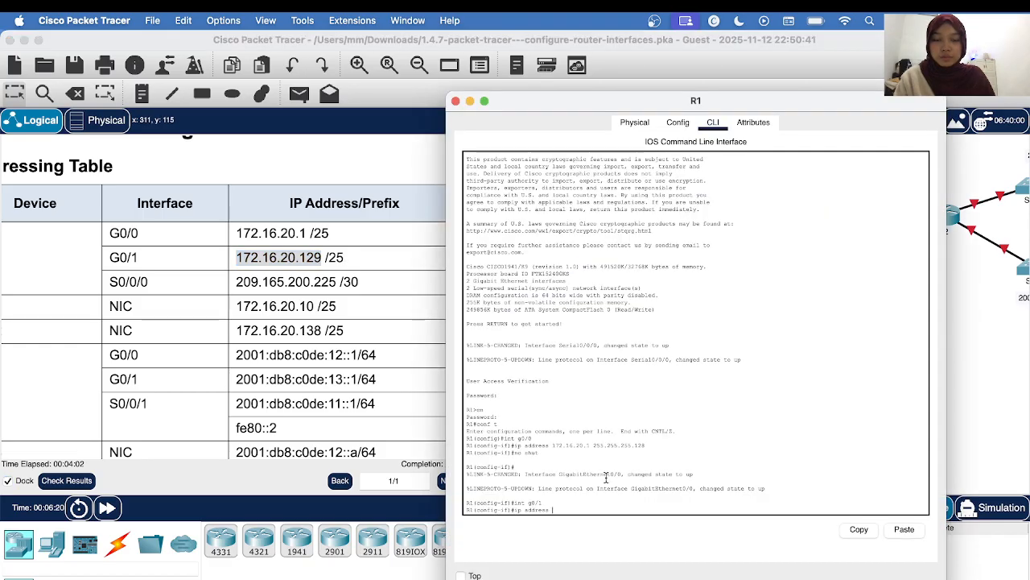
right_click(554, 514)
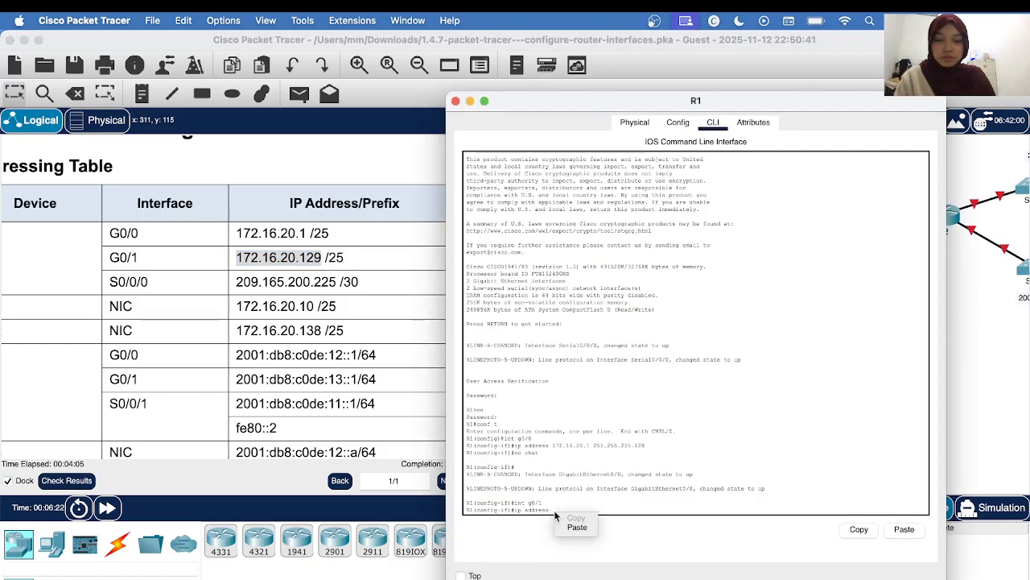
left_click(577, 527)
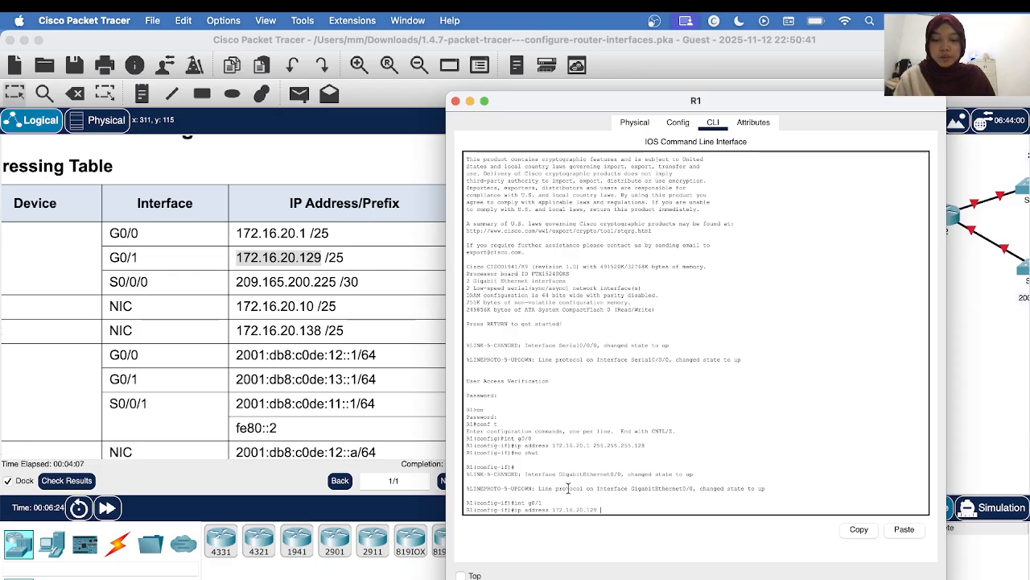
Complete g0/1's ip address command with subnet mask 255.255.255.128 and run it.
type("255")
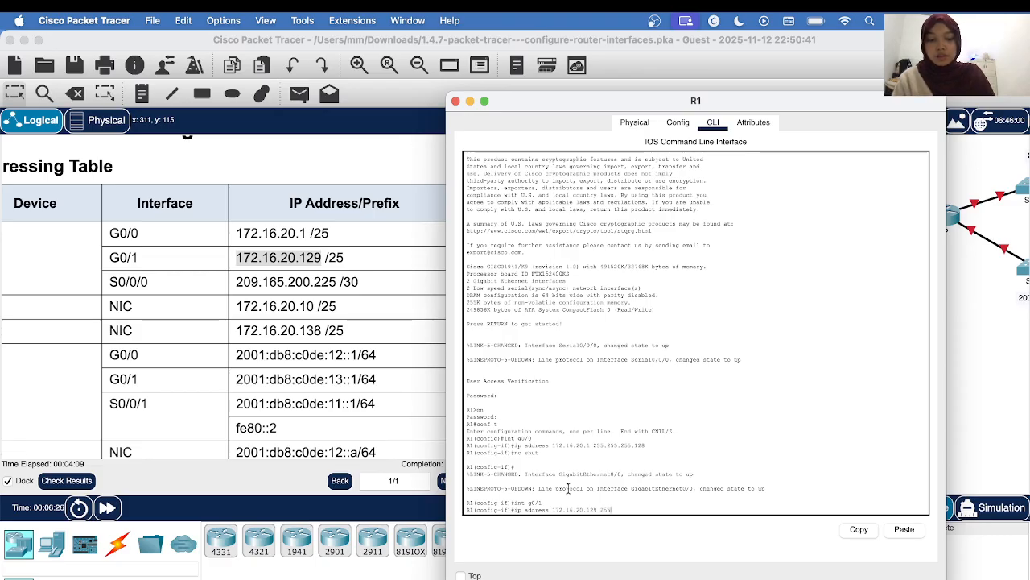
type(".")
type("255.2")
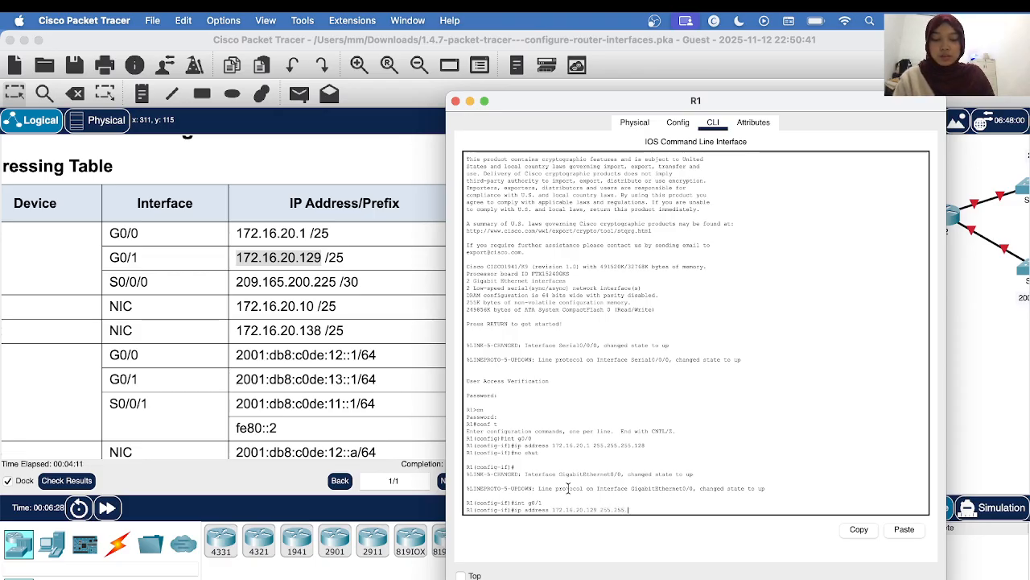
type("55.")
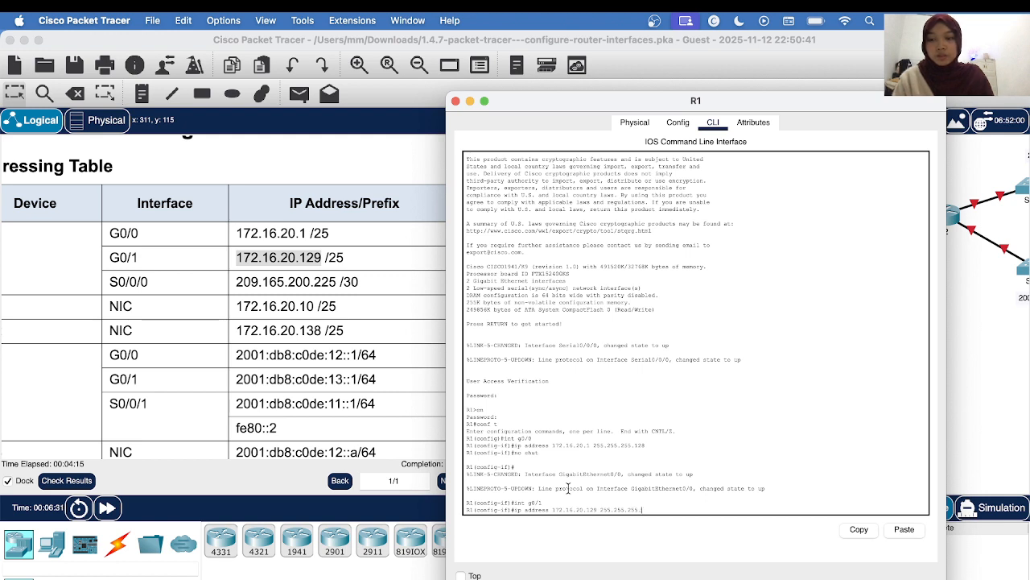
type("128")
key("Return")
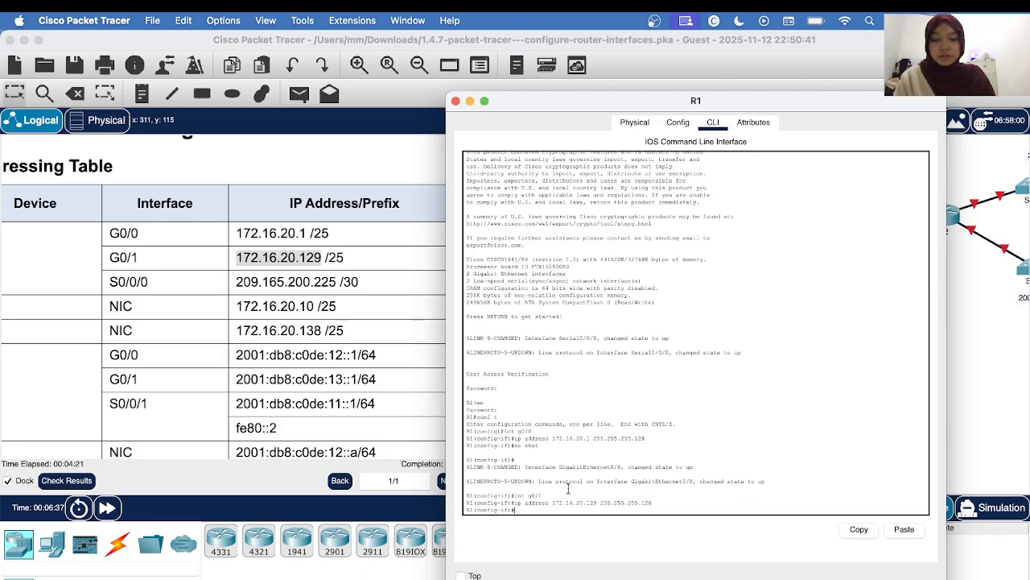
Enable R1's interface g0/1 with no shut and close the R1 window.
type("no shu")
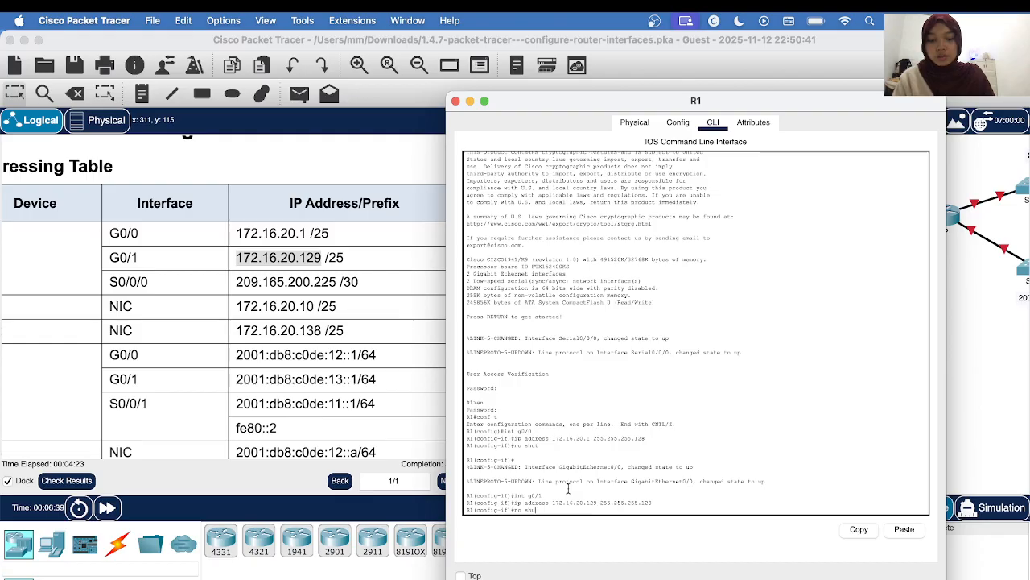
type("t")
key("Return")
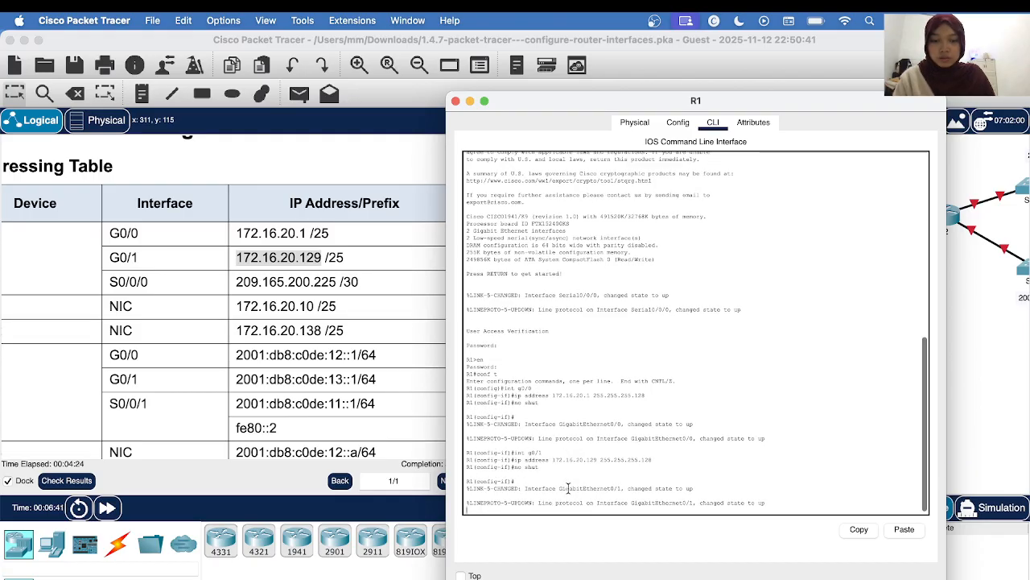
key("Return")
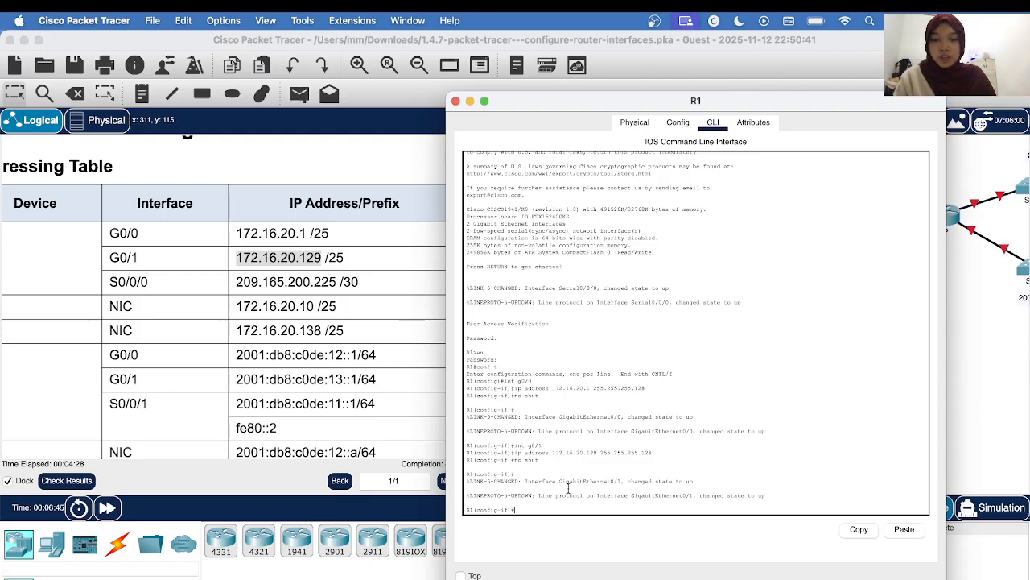
left_click(456, 102)
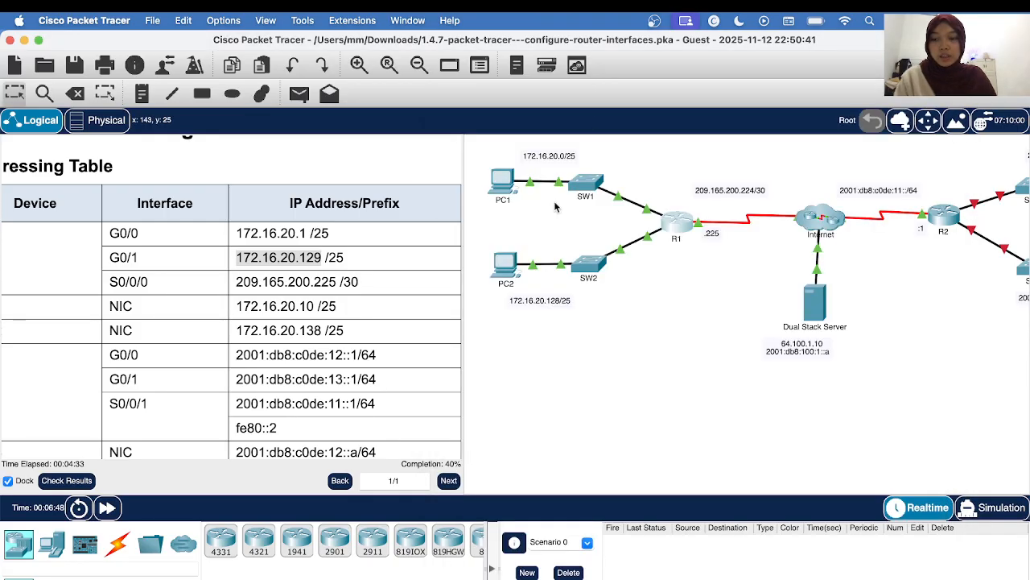
Open PC1's IP configuration and set its static IPv4 address to 172.16.20.10.
left_click(504, 180)
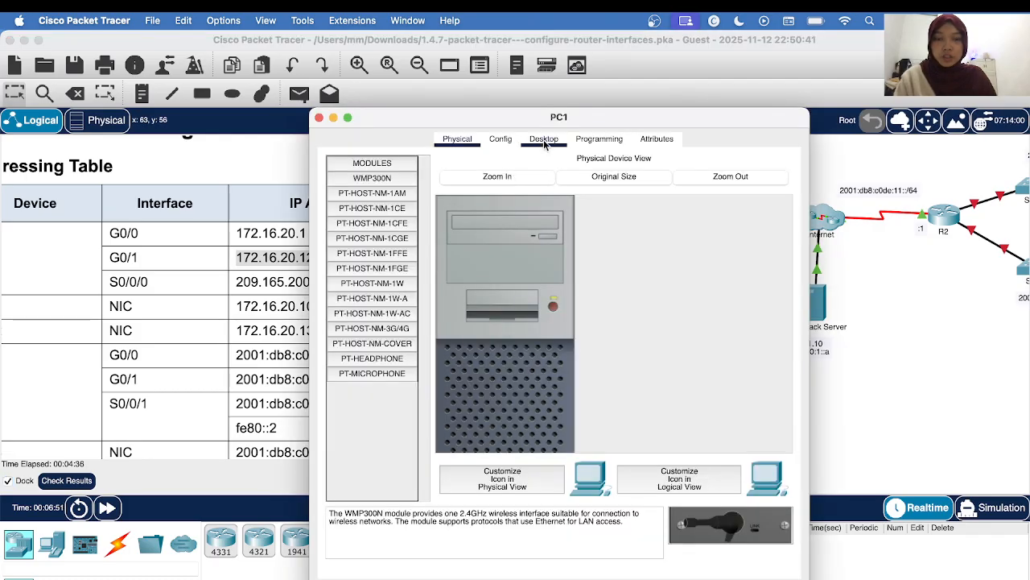
left_click(544, 138)
left_click(363, 219)
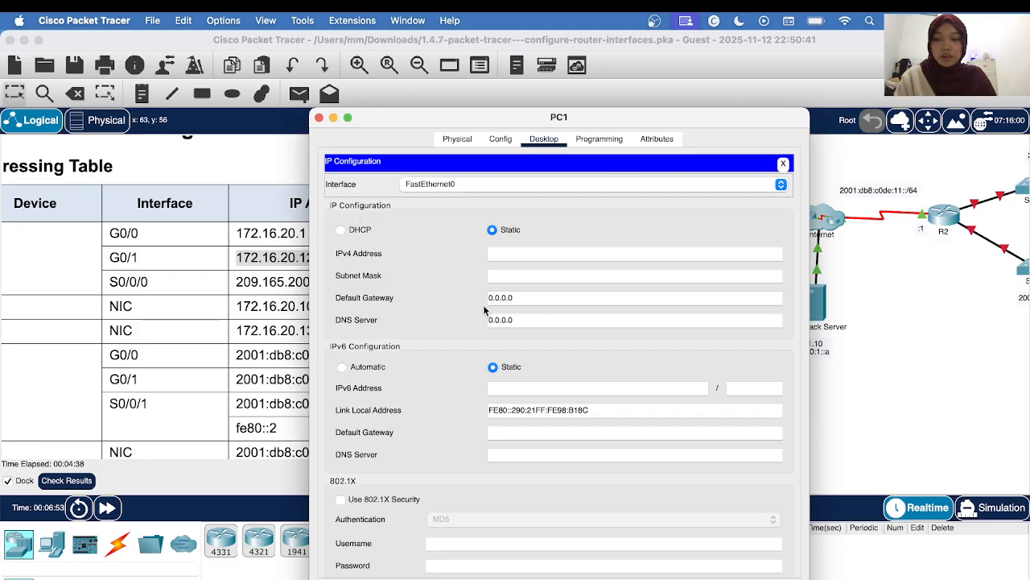
left_click(517, 253)
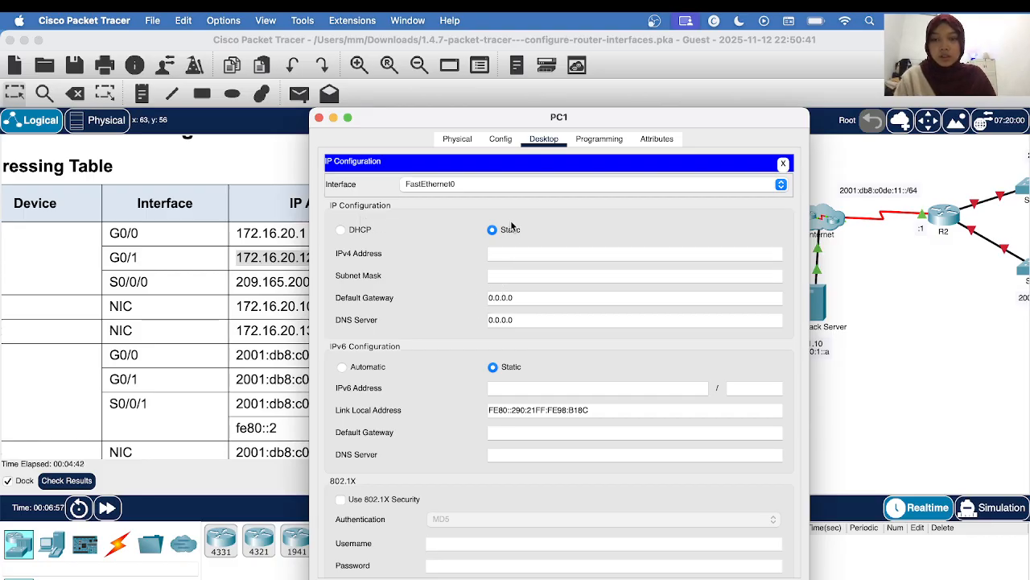
type("1")
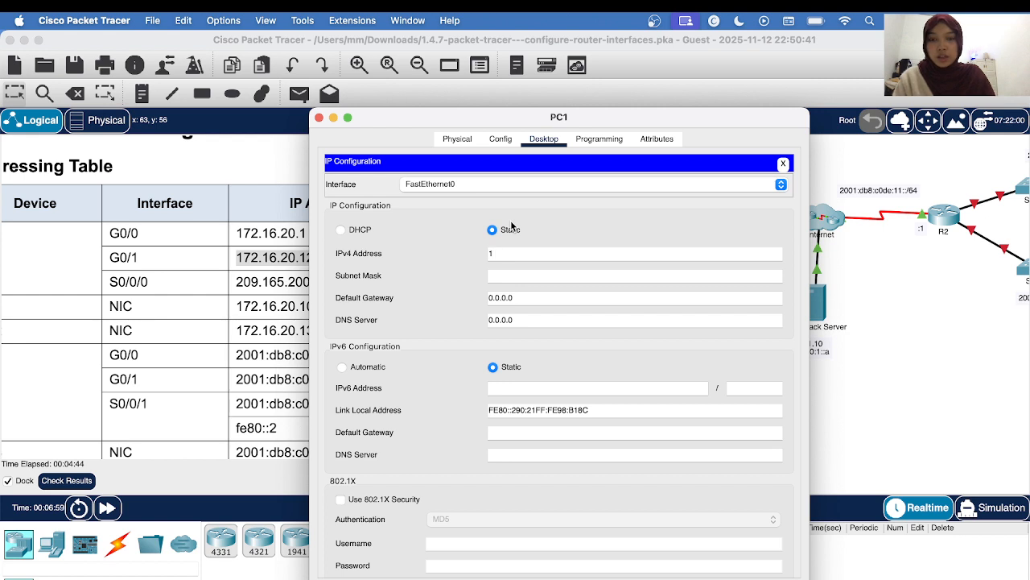
type("72.1")
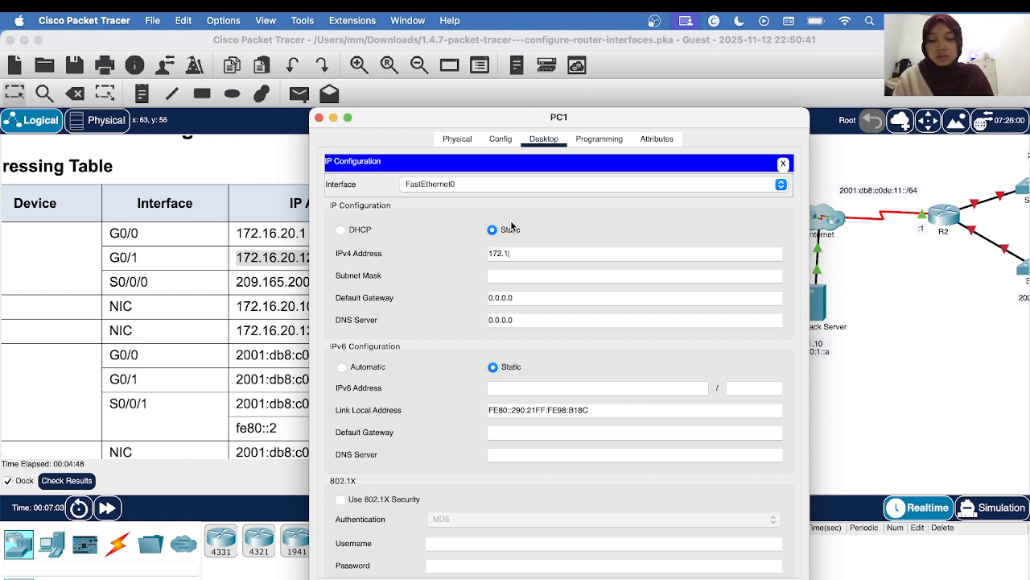
type("6.")
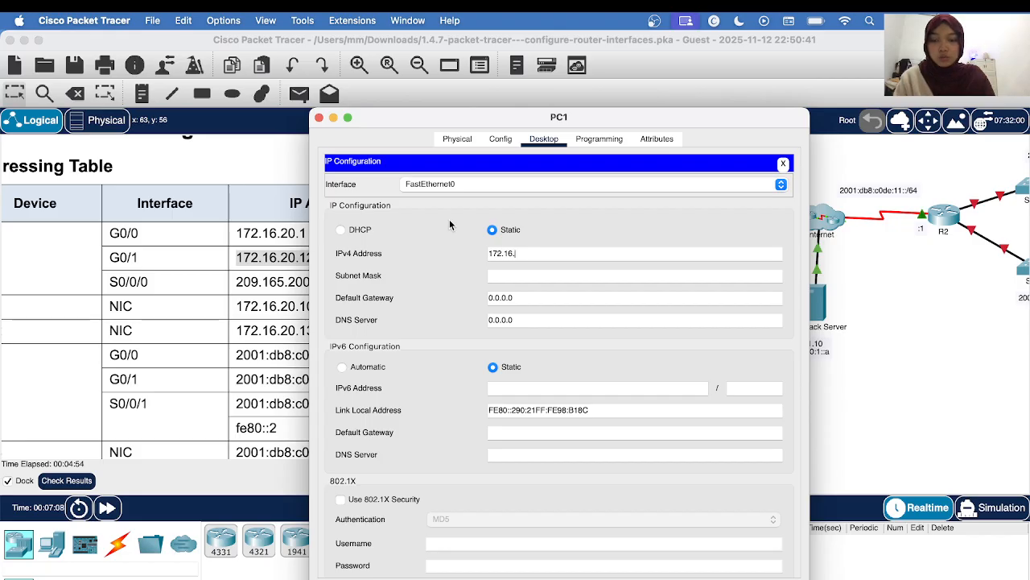
type("20.10")
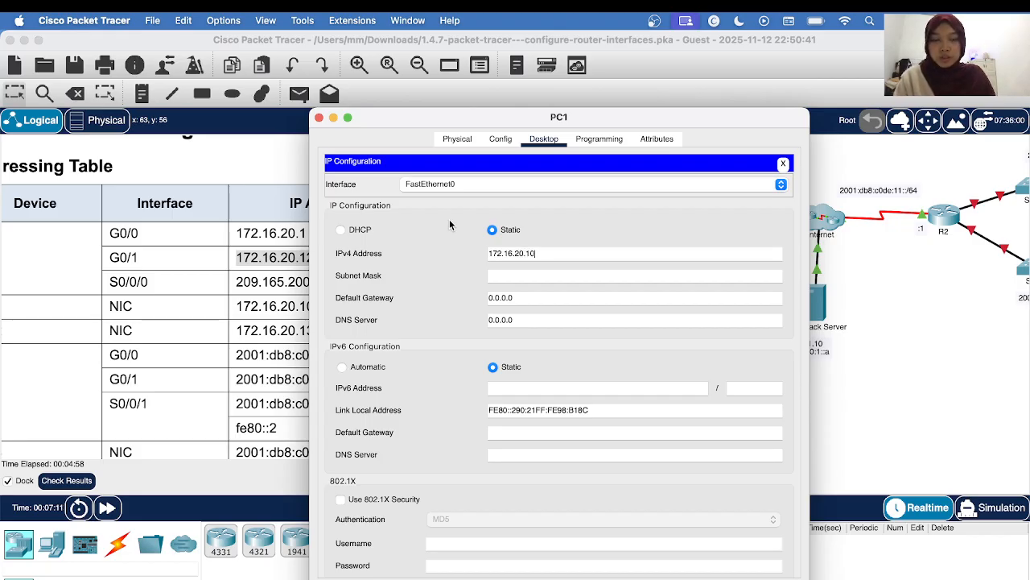
Set PC1's IPv4 subnet mask to 255.255.255.128.
key("Tab")
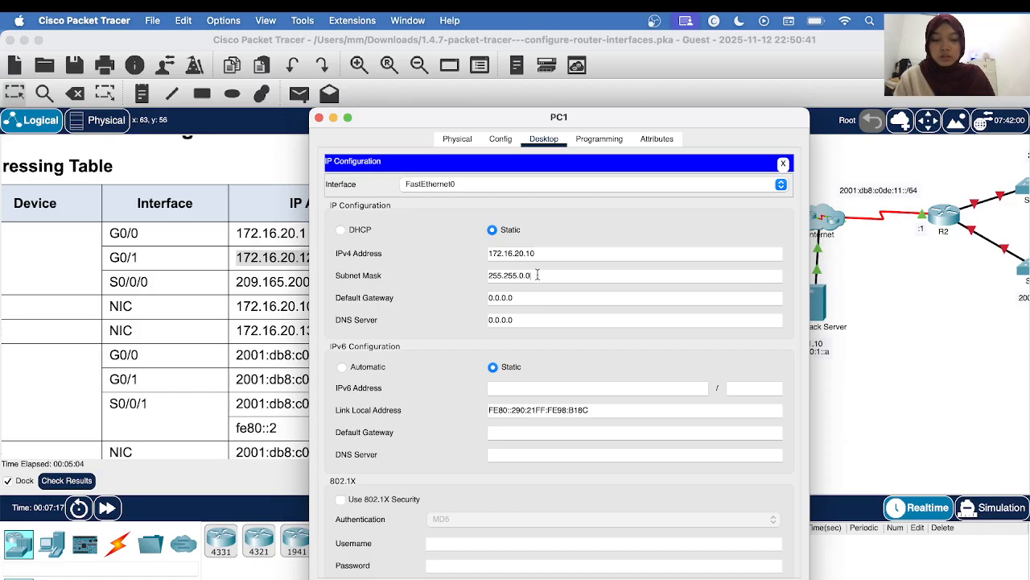
type("128")
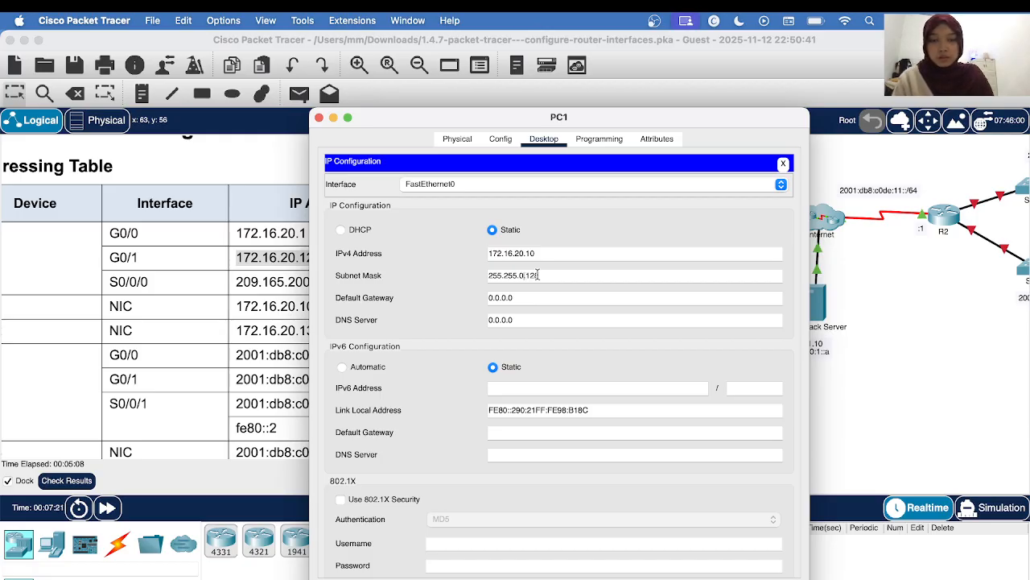
key("Left")
key("Left")
key("Left")
key("BackSpace")
key("BackSpace")
type("255")
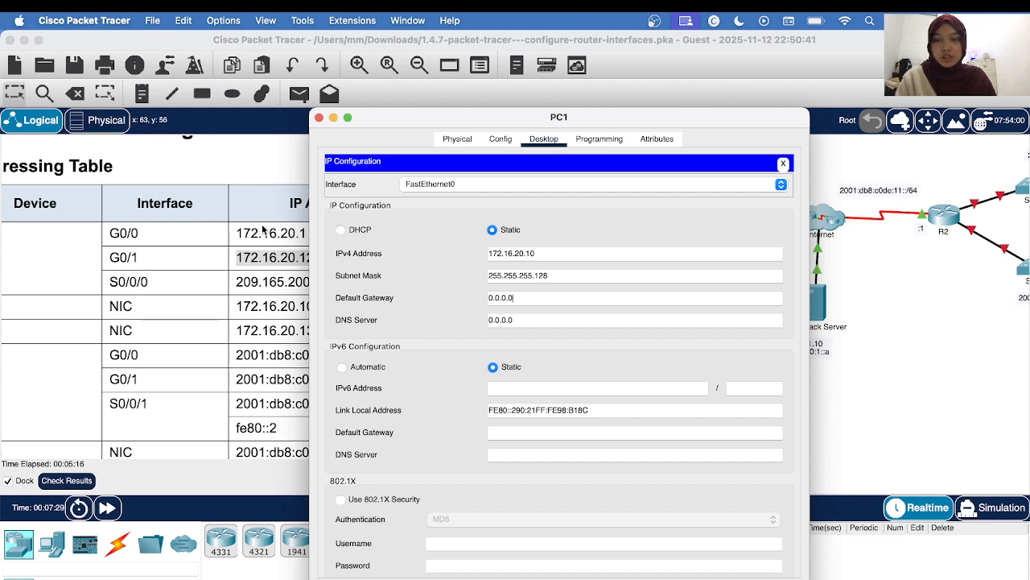
Set PC1's IPv4 default gateway to 172.16.20.1, keeping the Addressing Table uncovered, and close the PC1 window.
left_click_drag(392, 121, 539, 106)
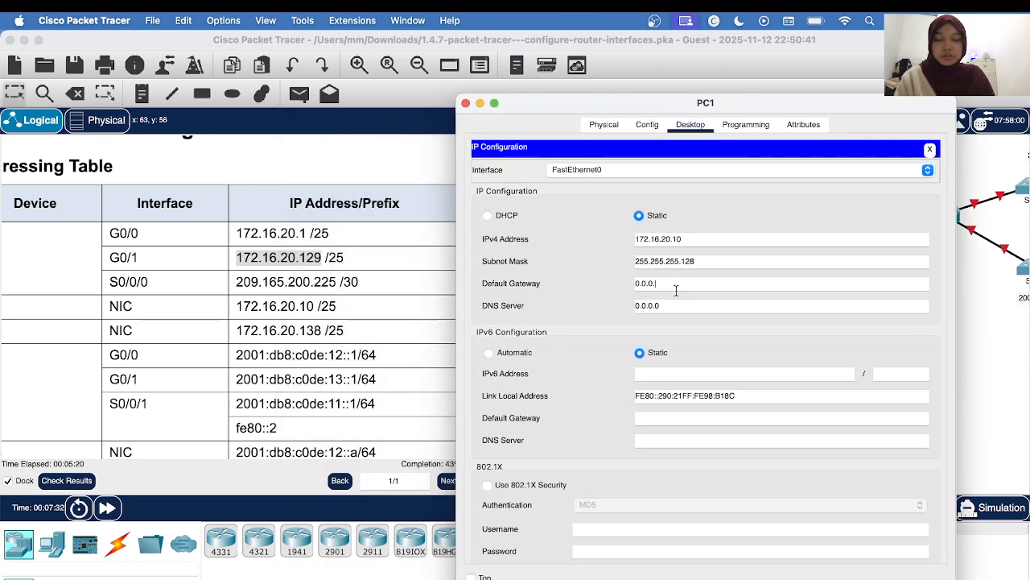
key("BackSpace")
key("BackSpace")
key("BackSpace")
key("BackSpace")
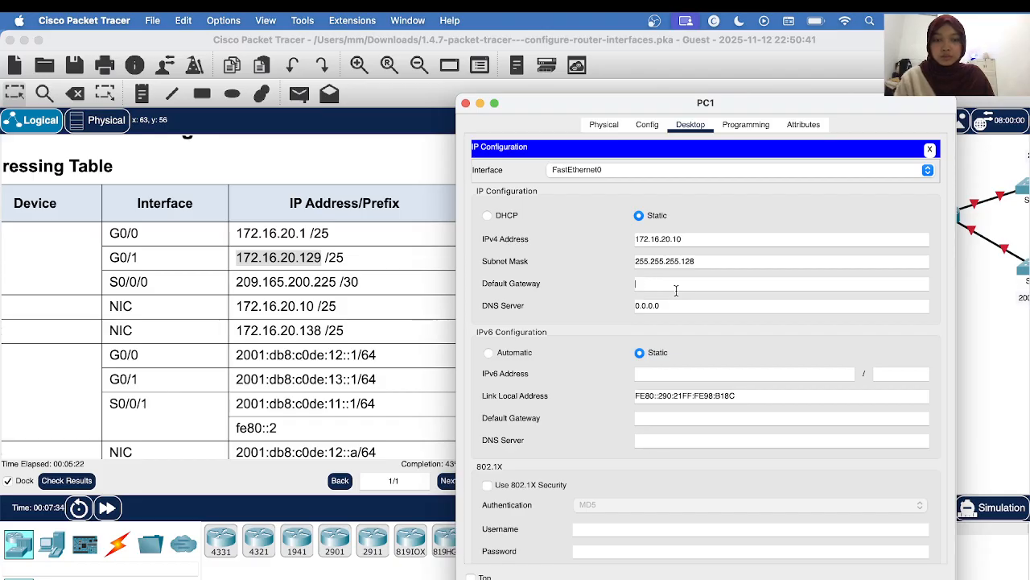
type("192")
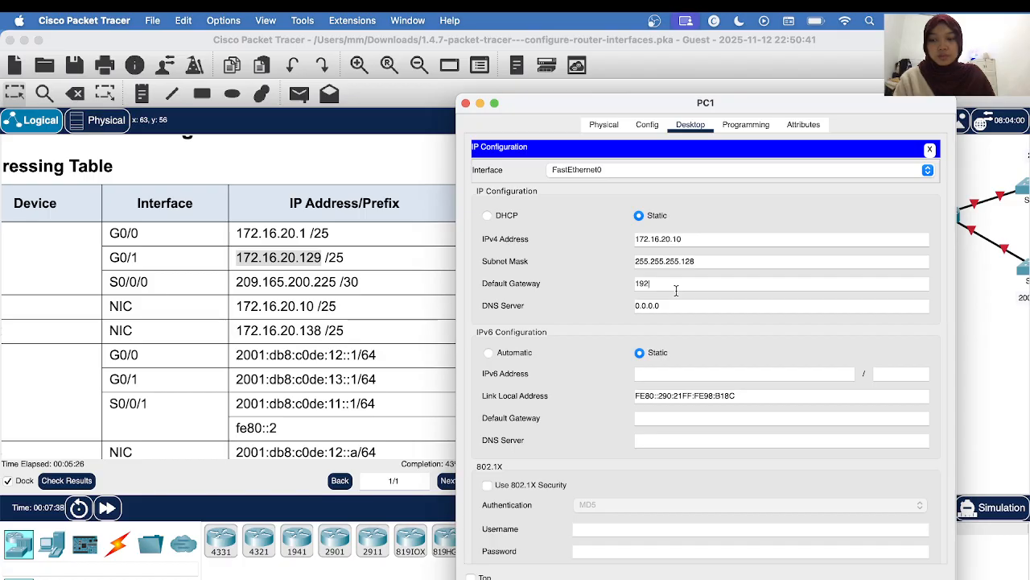
key("BackSpace")
key("BackSpace")
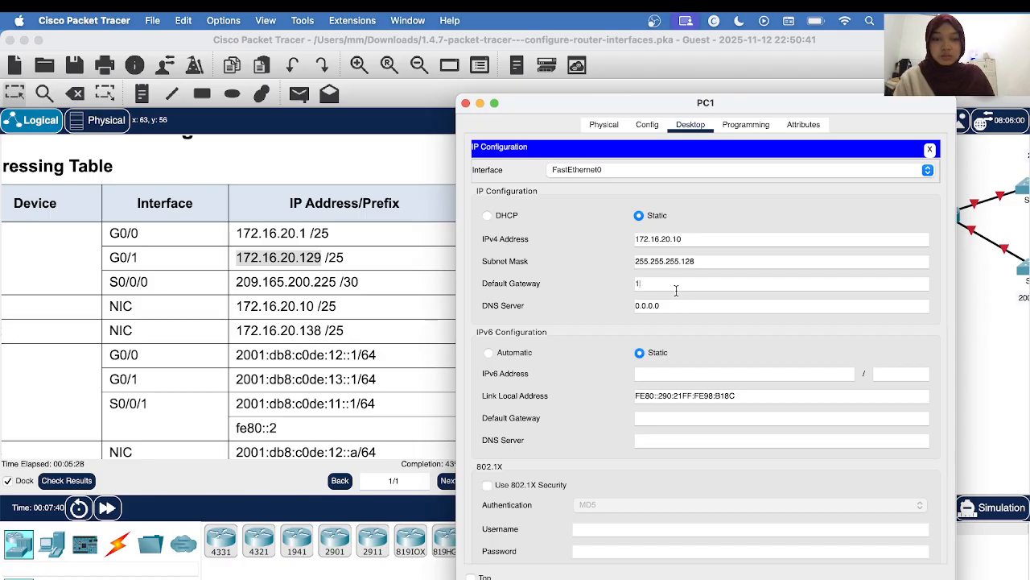
type("72")
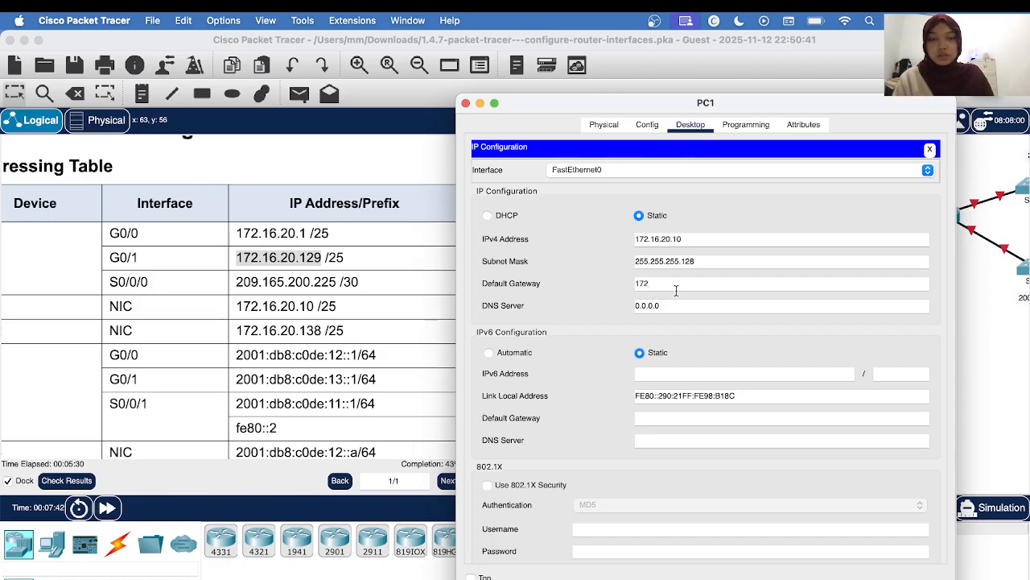
type(".")
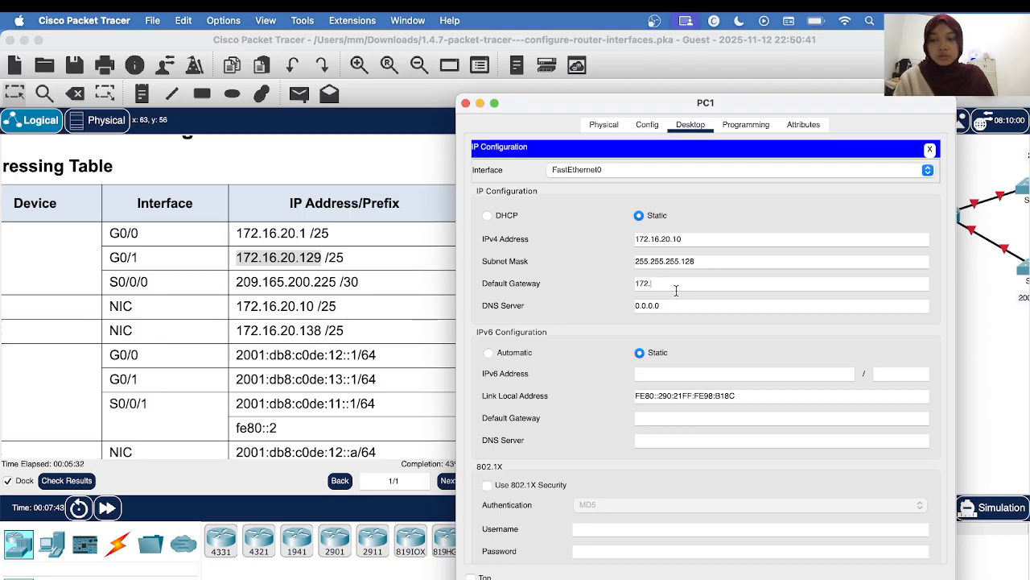
type("16")
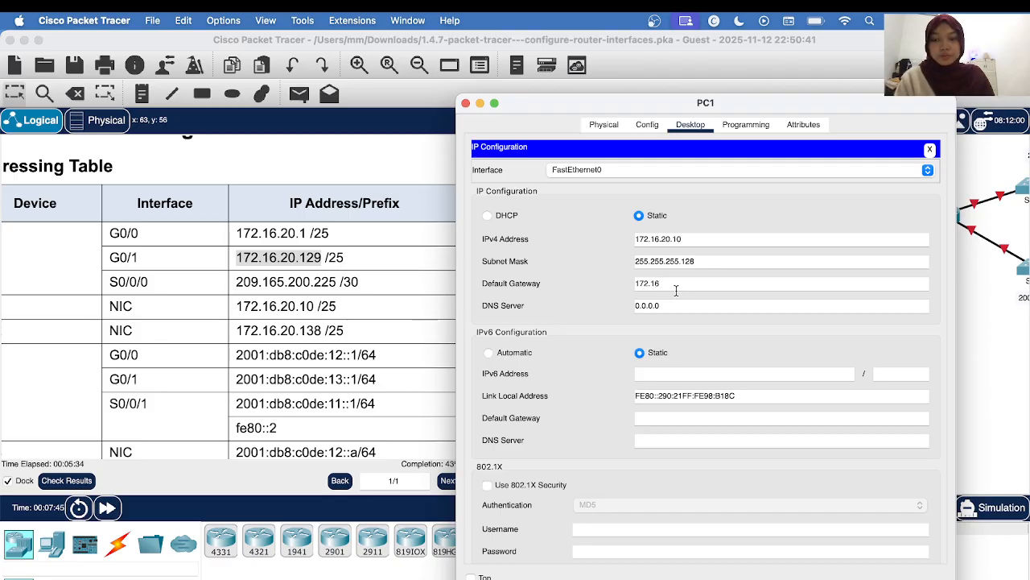
type(".2")
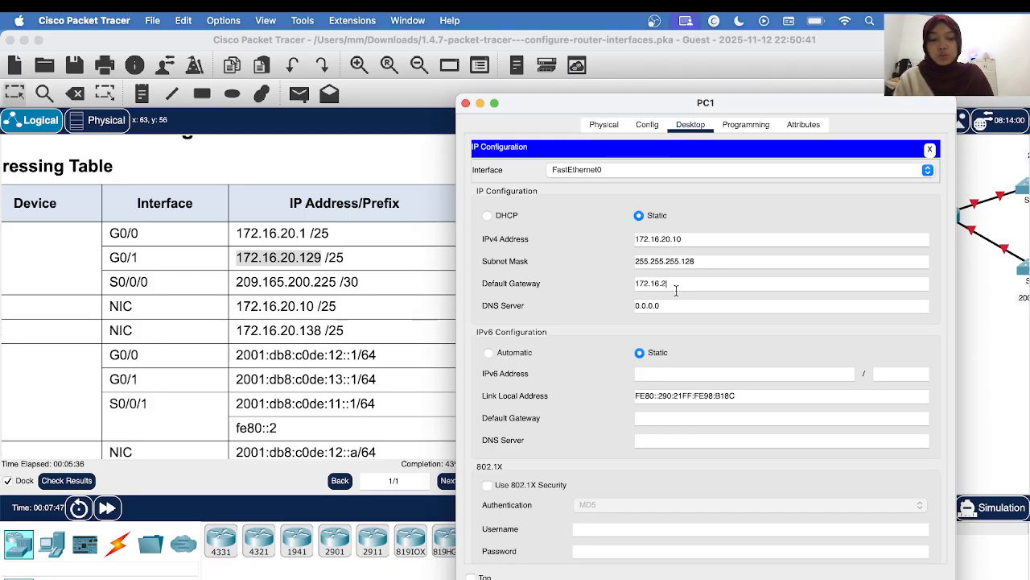
type("0.")
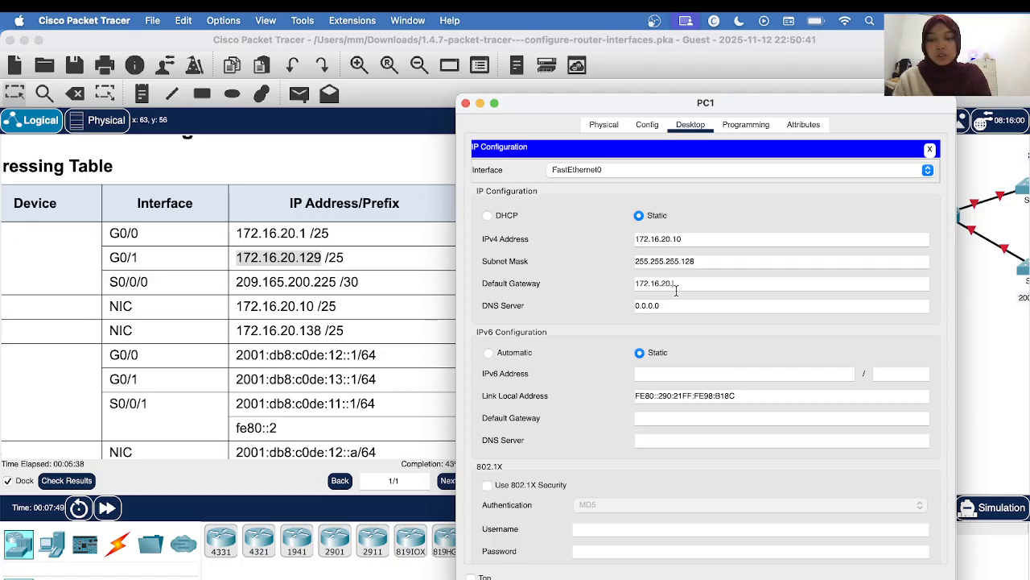
type("1")
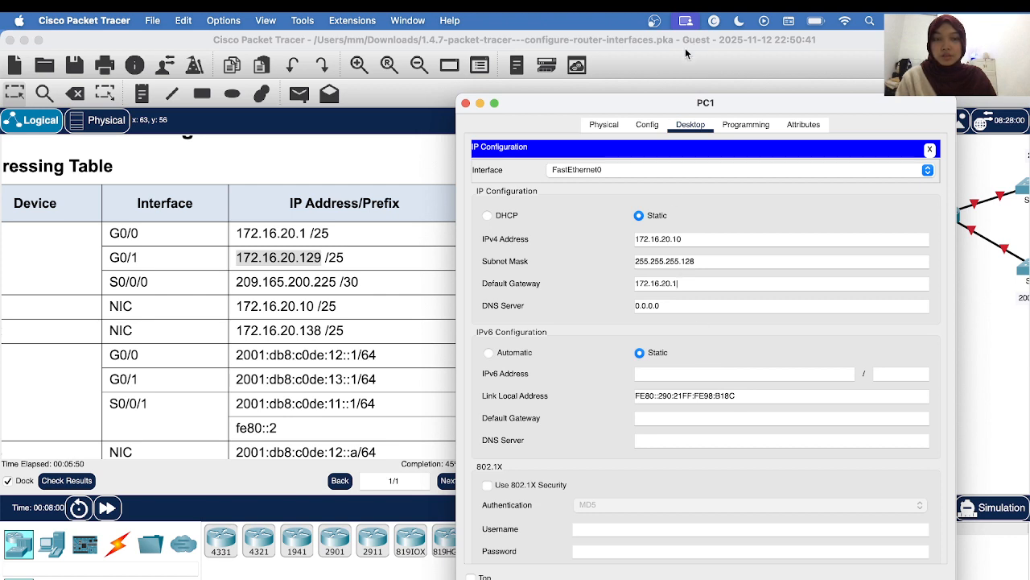
left_click_drag(631, 94, 649, 95)
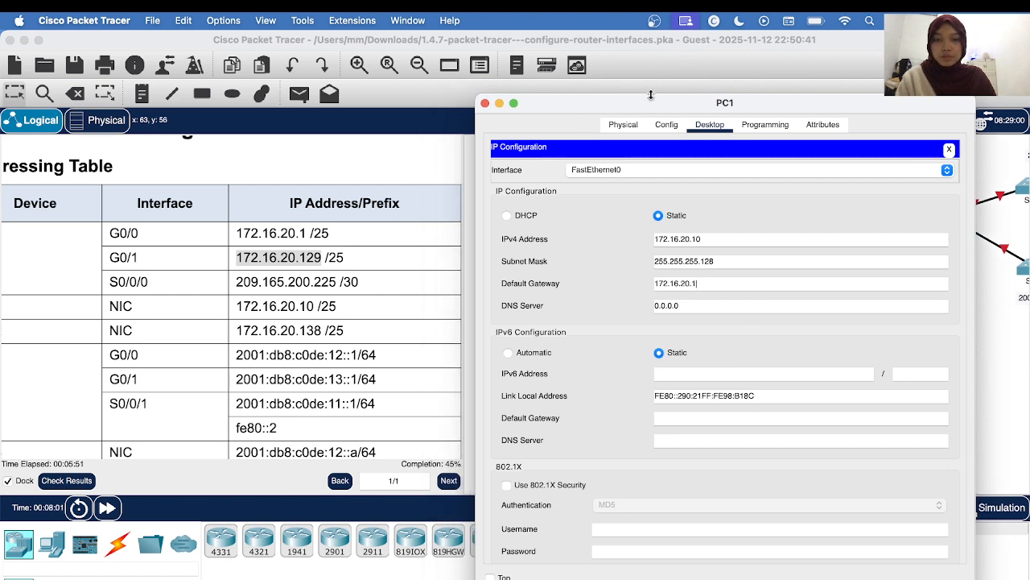
left_click(483, 105)
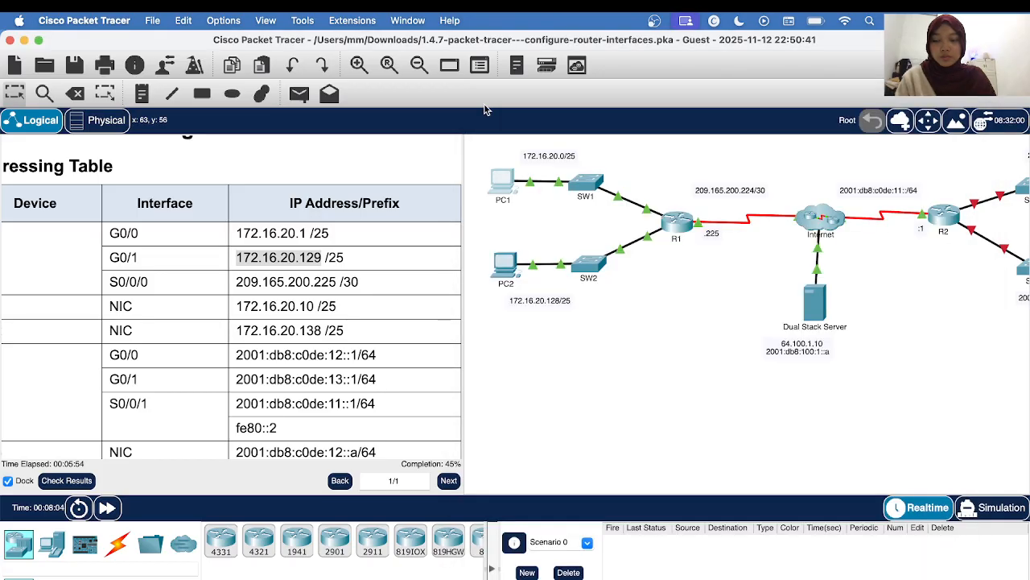
Open PC2's IP configuration and set its static IPv4 address to 172.16.20.138.
left_click(515, 265)
left_click(543, 138)
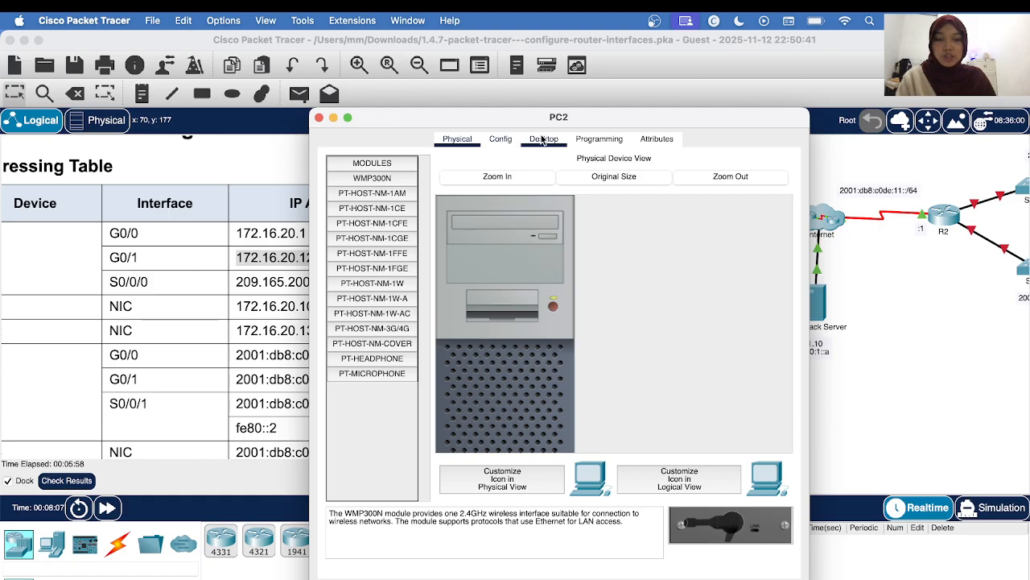
left_click(366, 206)
left_click(510, 252)
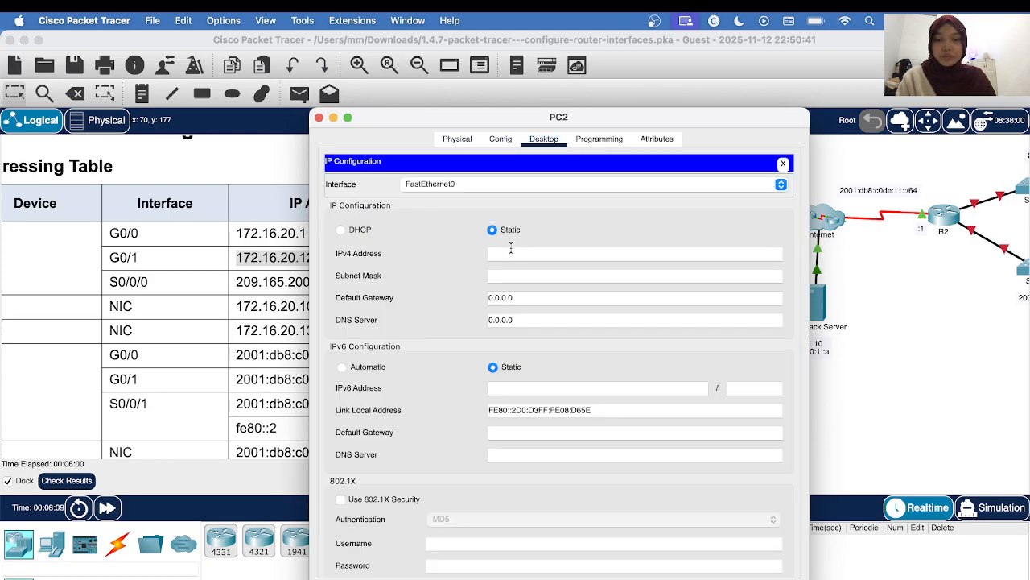
type("172.16")
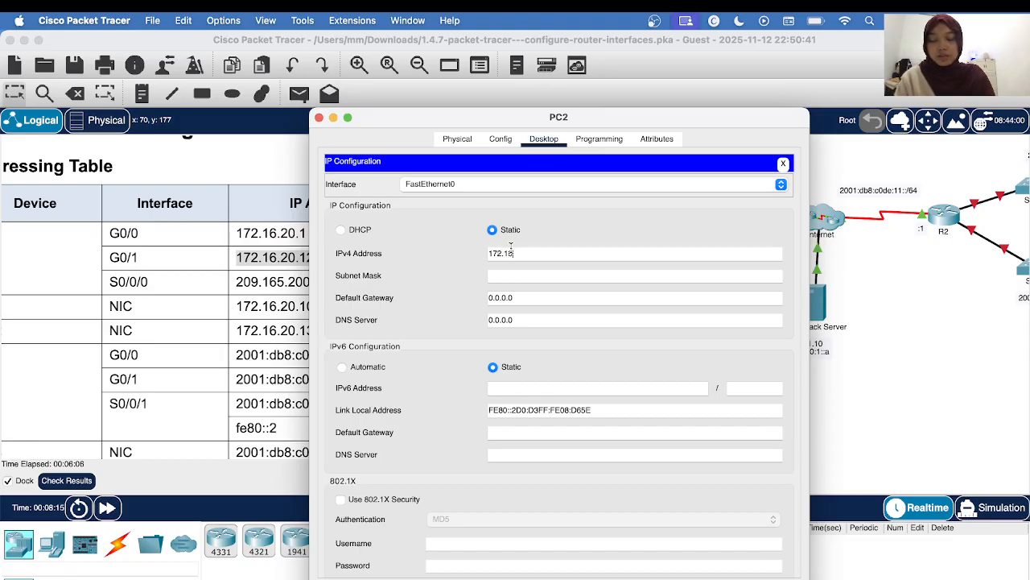
type(".20")
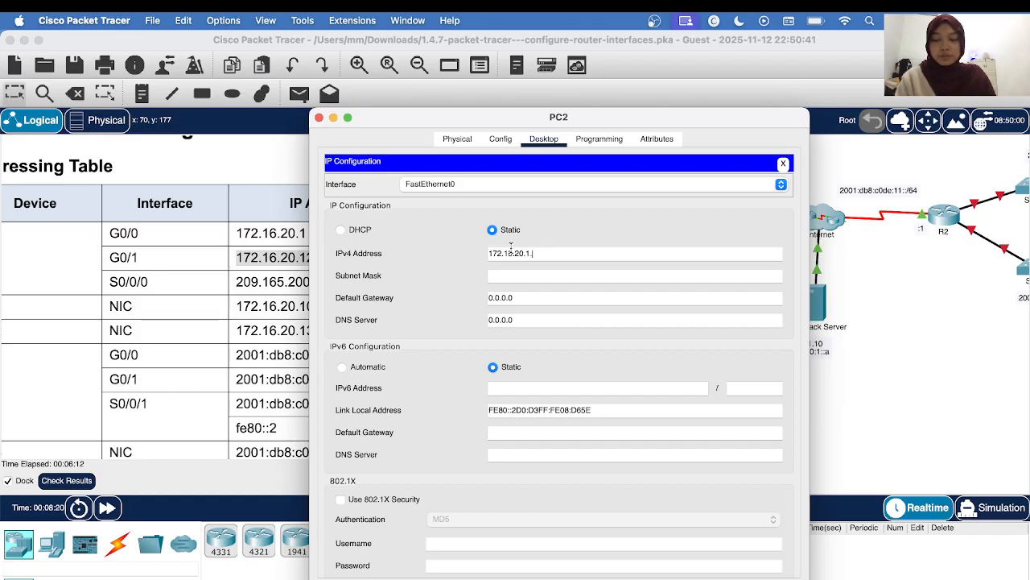
type(".1.")
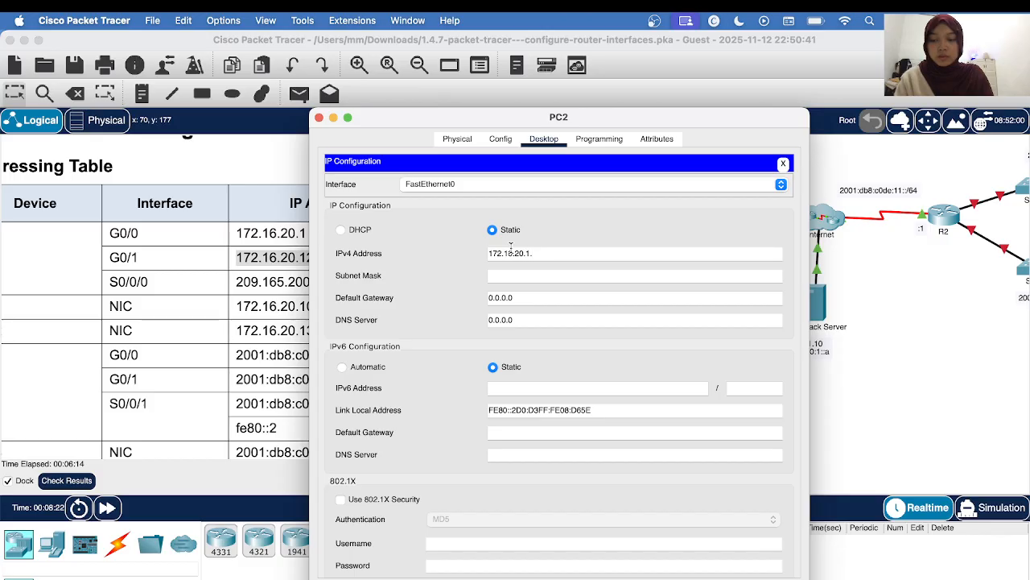
type("3")
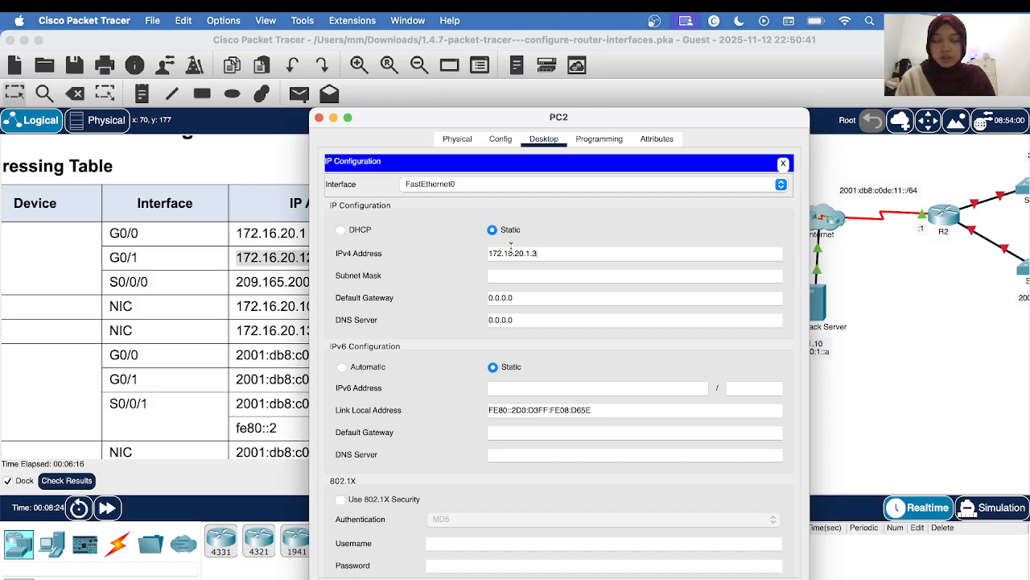
key("BackSpace")
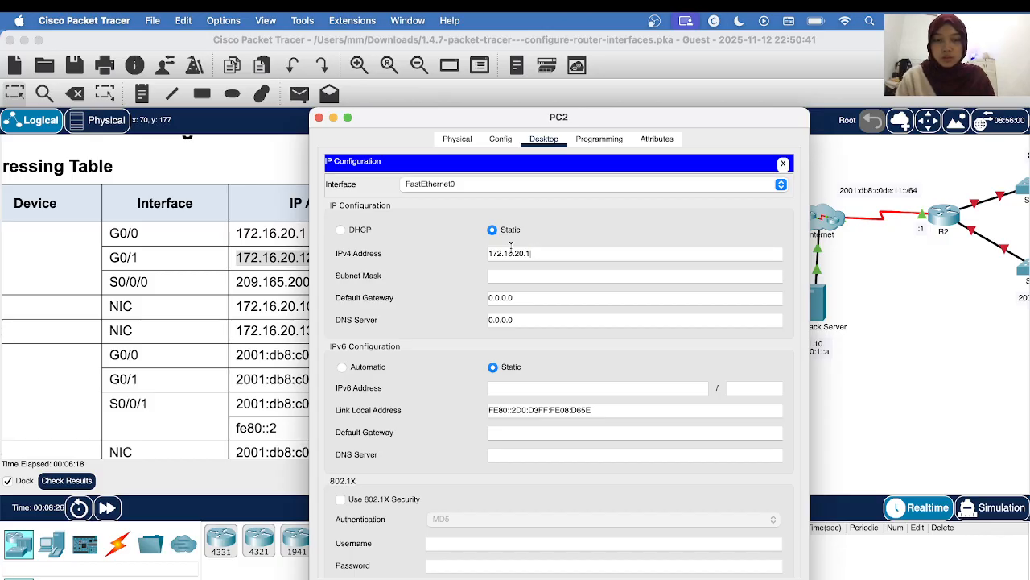
type("1")
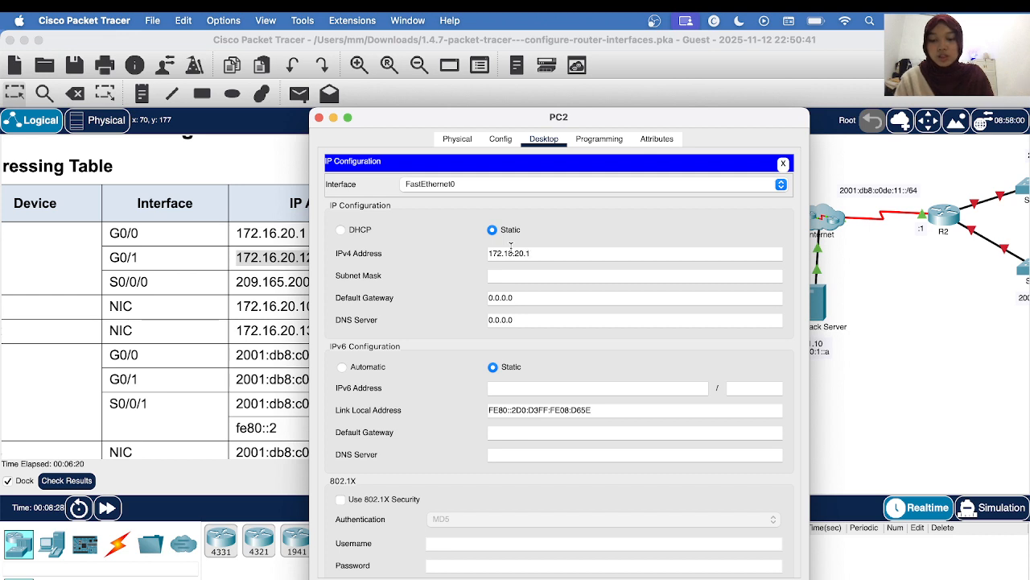
key("Tab")
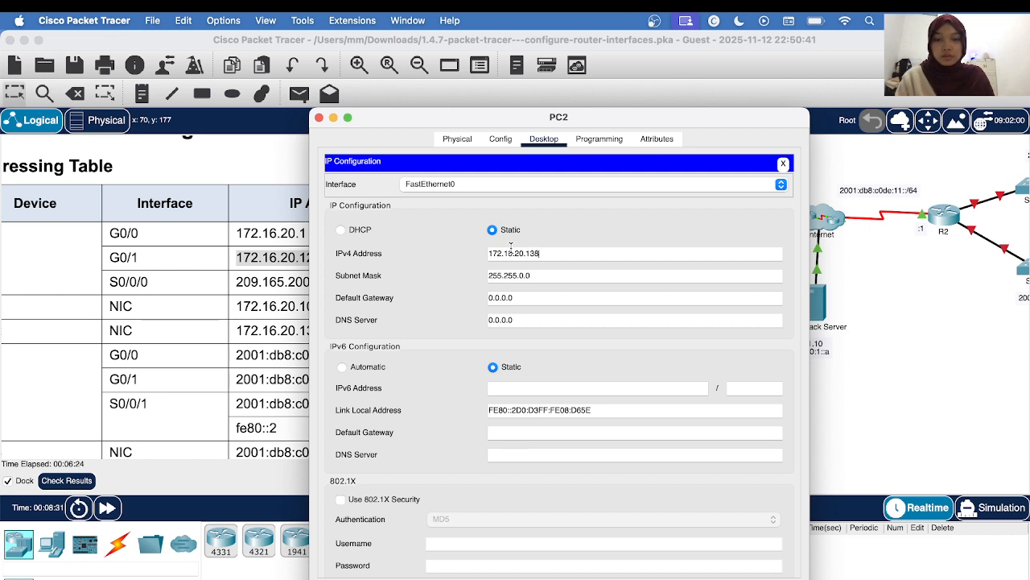
Set PC2's IPv4 subnet mask to 255.255.255.128.
left_click(601, 274)
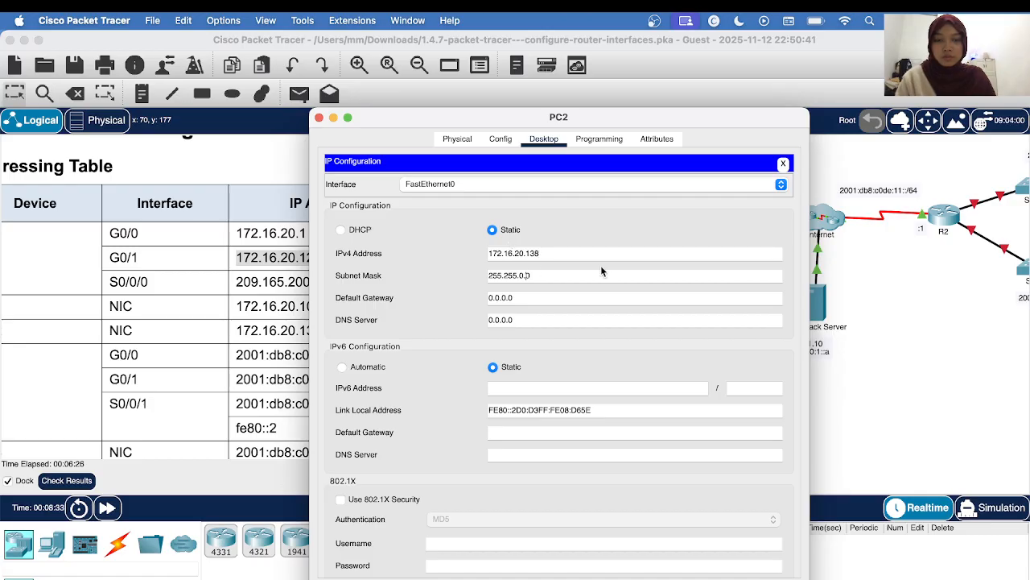
key("BackSpace")
key("BackSpace")
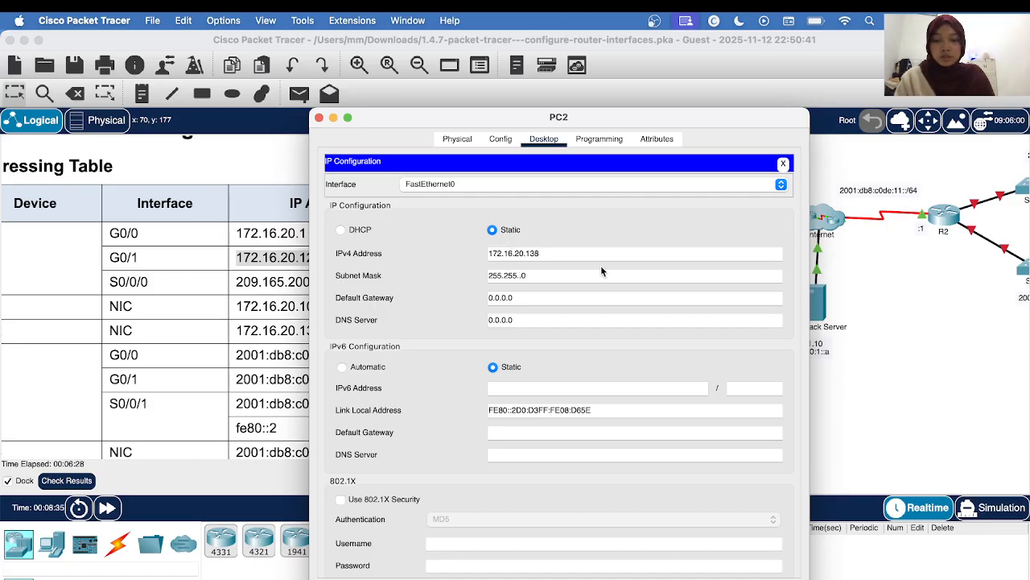
type("255")
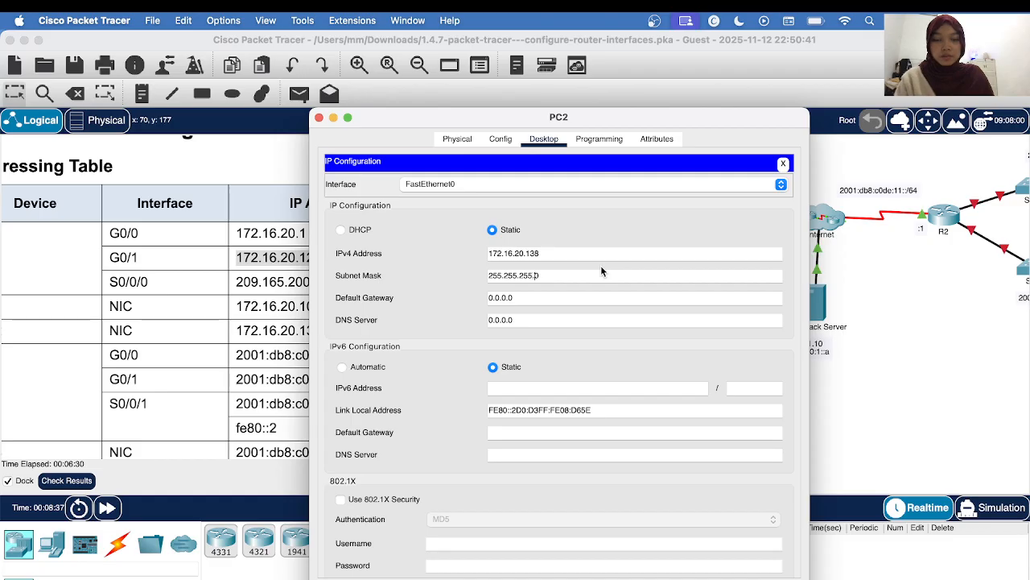
key("Right")
type("128")
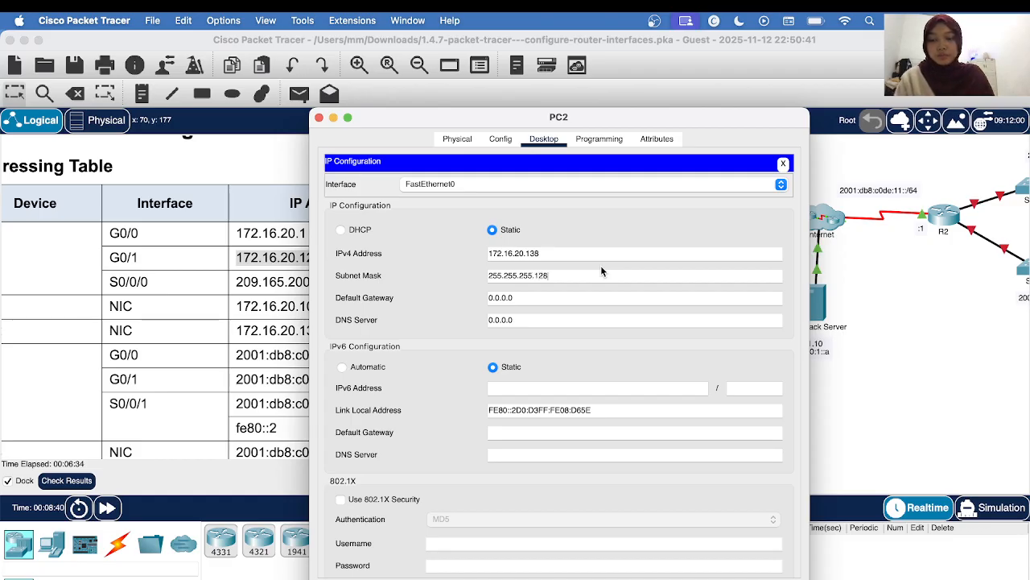
Set PC2's IPv4 default gateway to 172.16.20.129 and close the PC2 window.
left_click(538, 299)
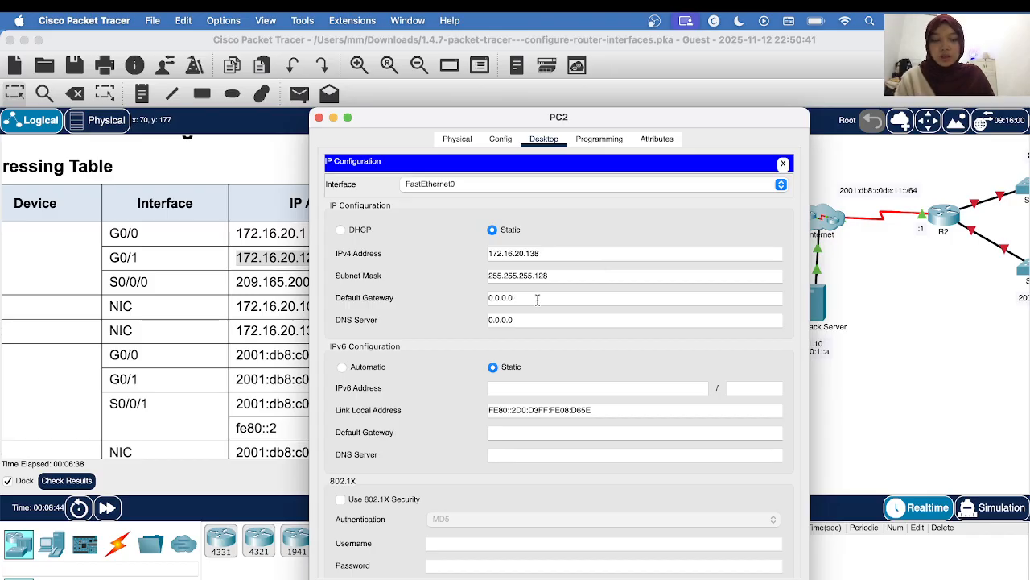
key("BackSpace")
key("BackSpace")
key("BackSpace")
key("BackSpace")
key("BackSpace")
key("BackSpace")
key("BackSpace")
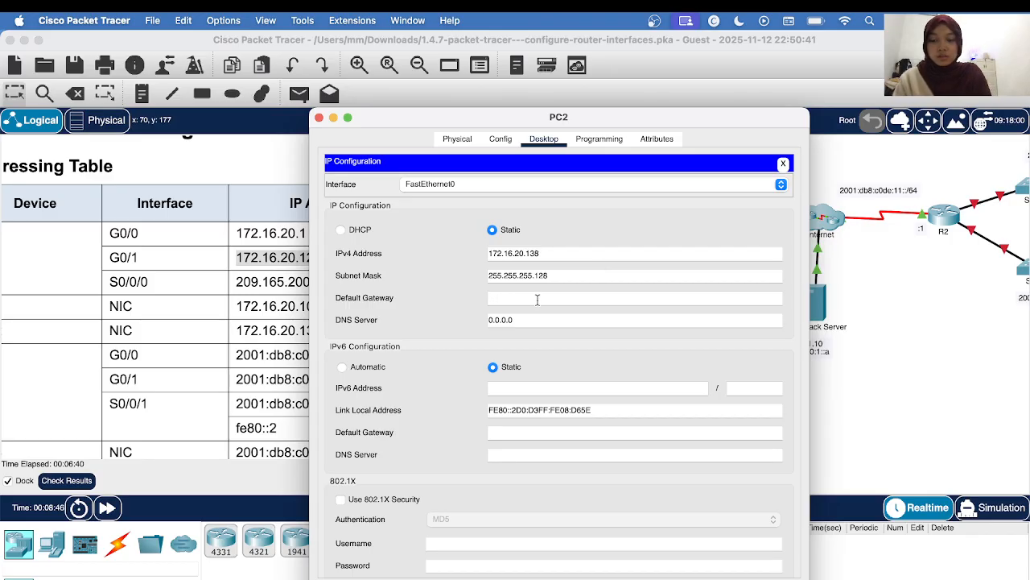
type("172")
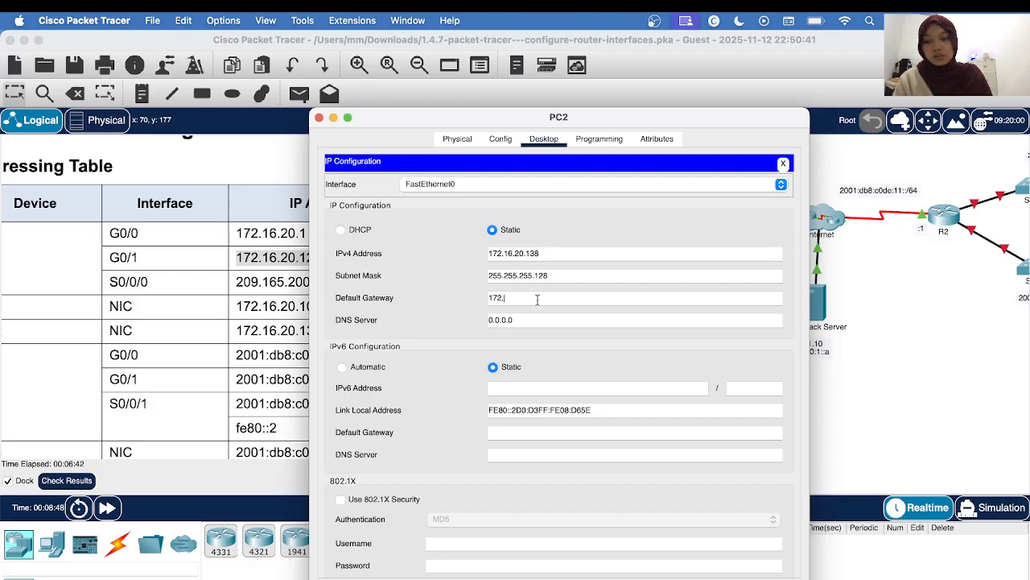
type(".16")
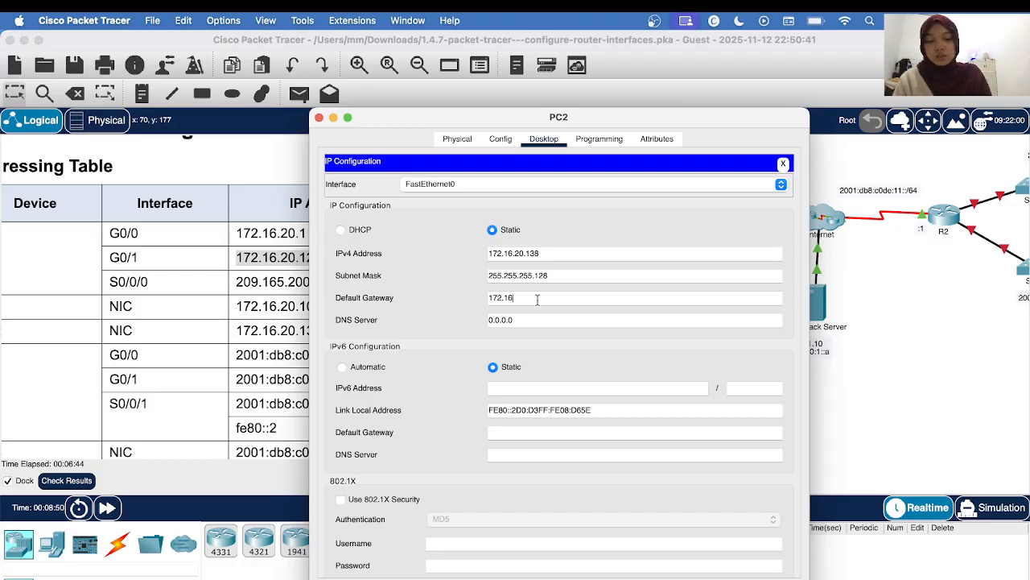
type(".20.12")
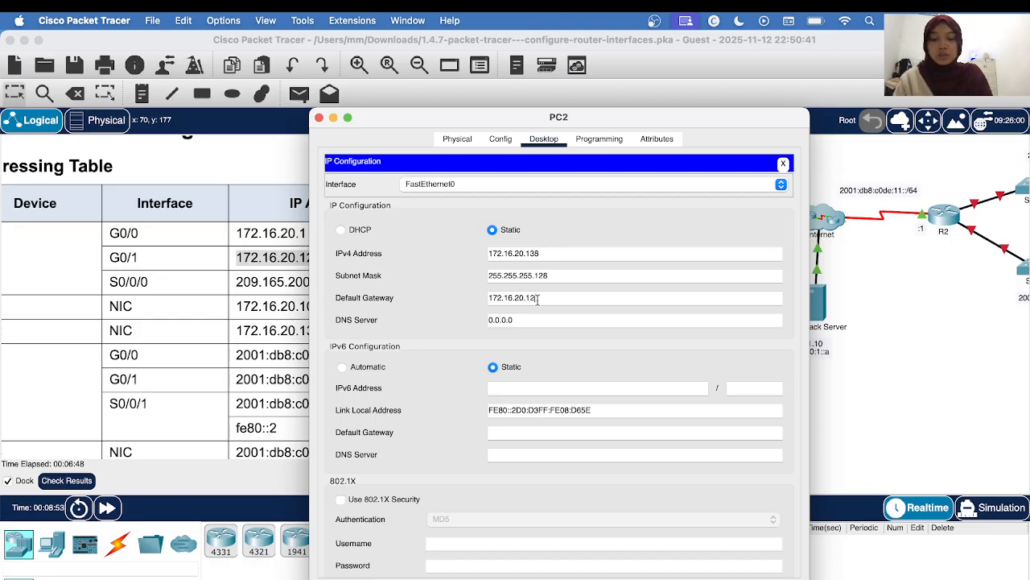
type("9")
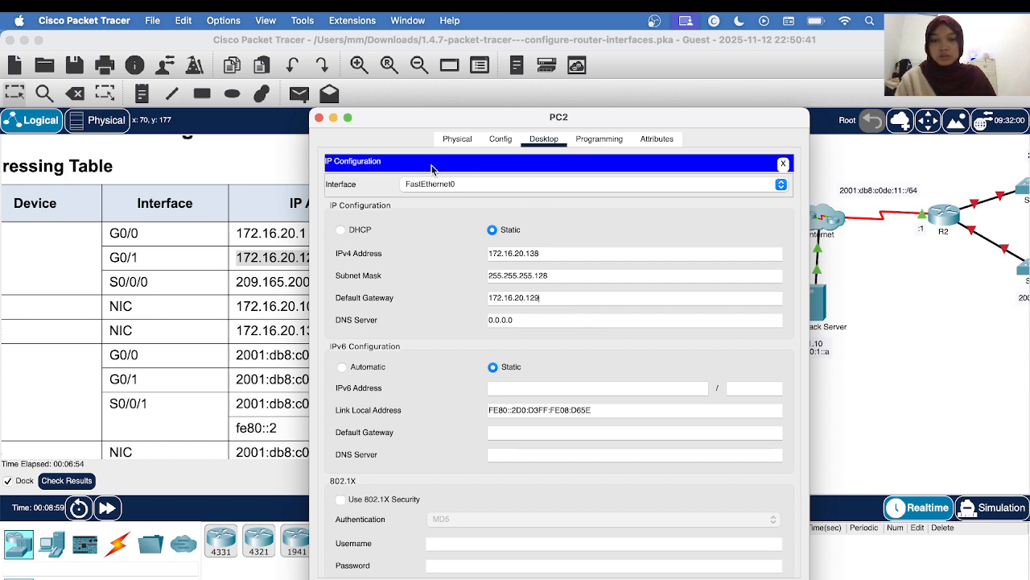
left_click(320, 118)
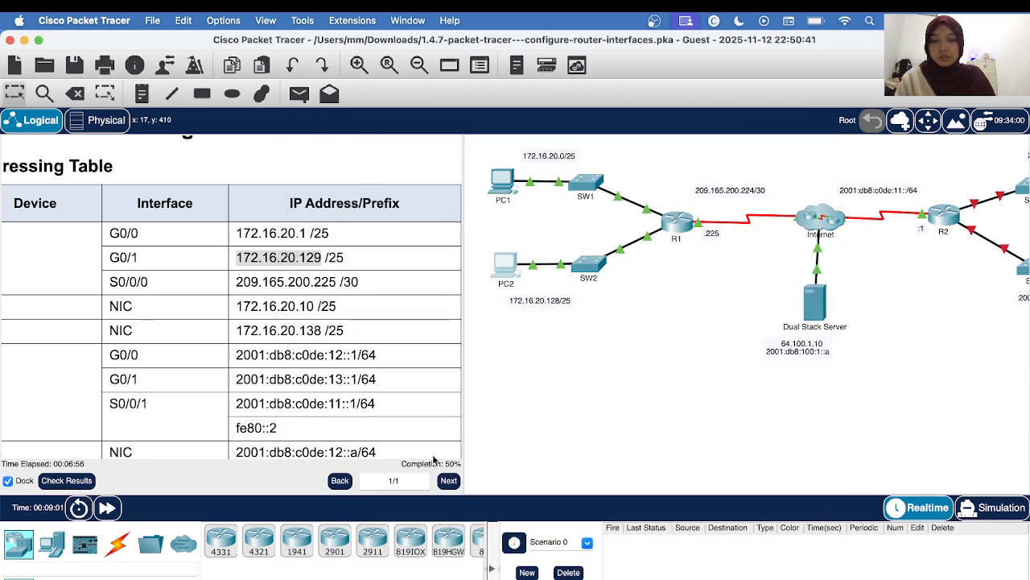
Review the PC1 and PC2 entries in the Addressing Table and read the Part 1 connectivity verification instructions.
double_click(294, 258)
scroll(294, 257, "left", 2)
scroll(294, 258, "down", 3)
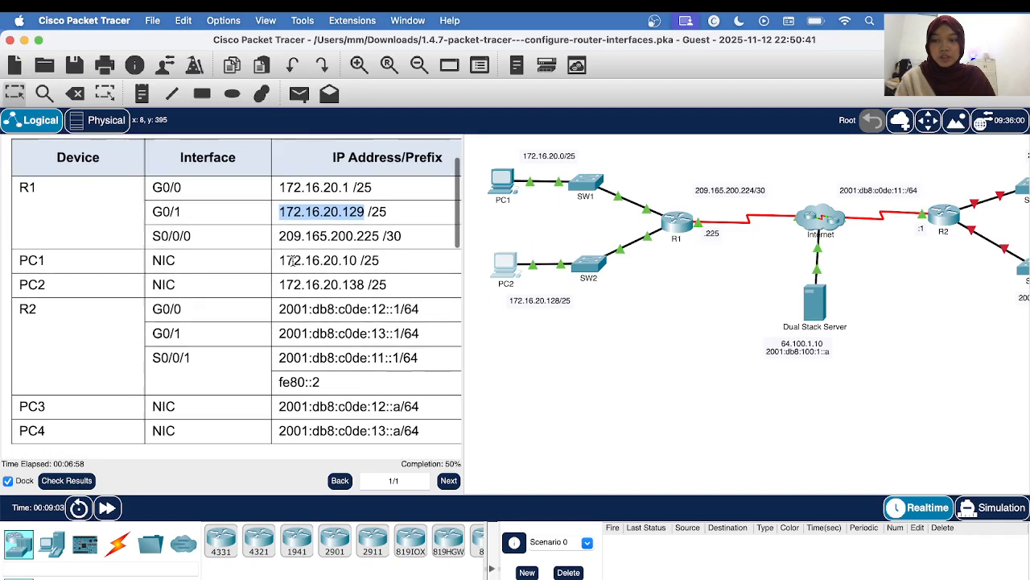
triple_click(294, 258)
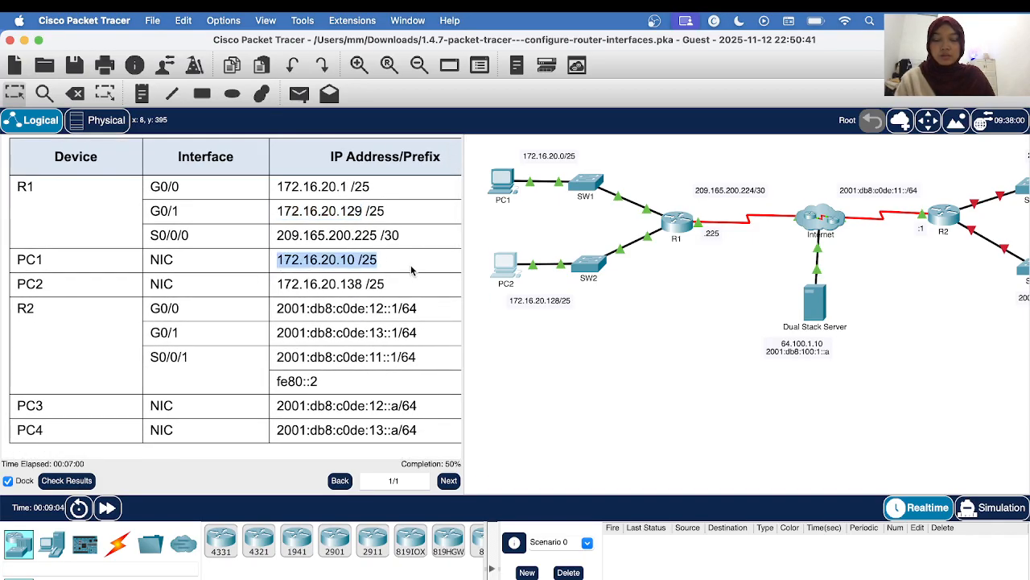
left_click_drag(277, 283, 387, 287)
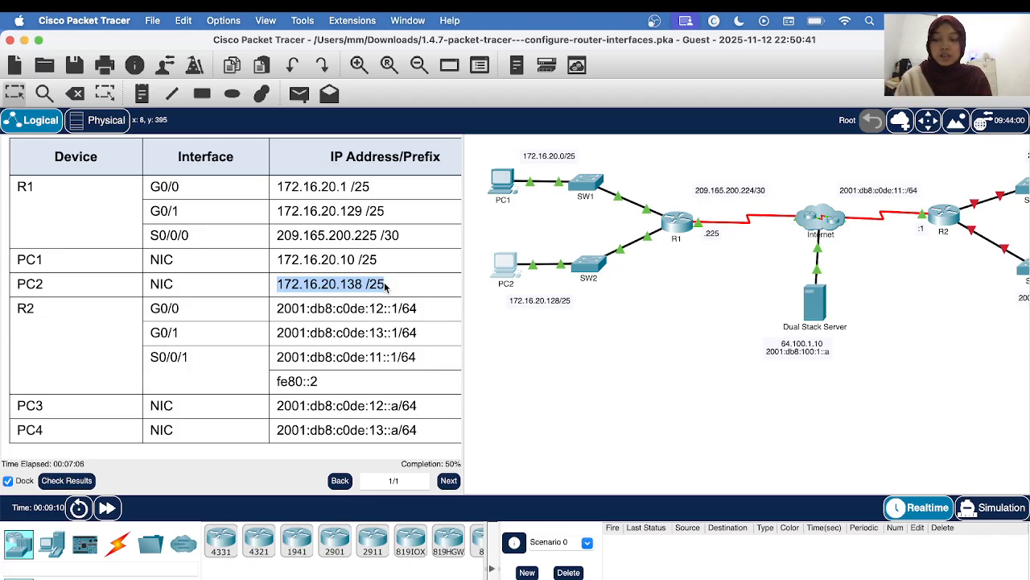
scroll(114, 350, "down", 8)
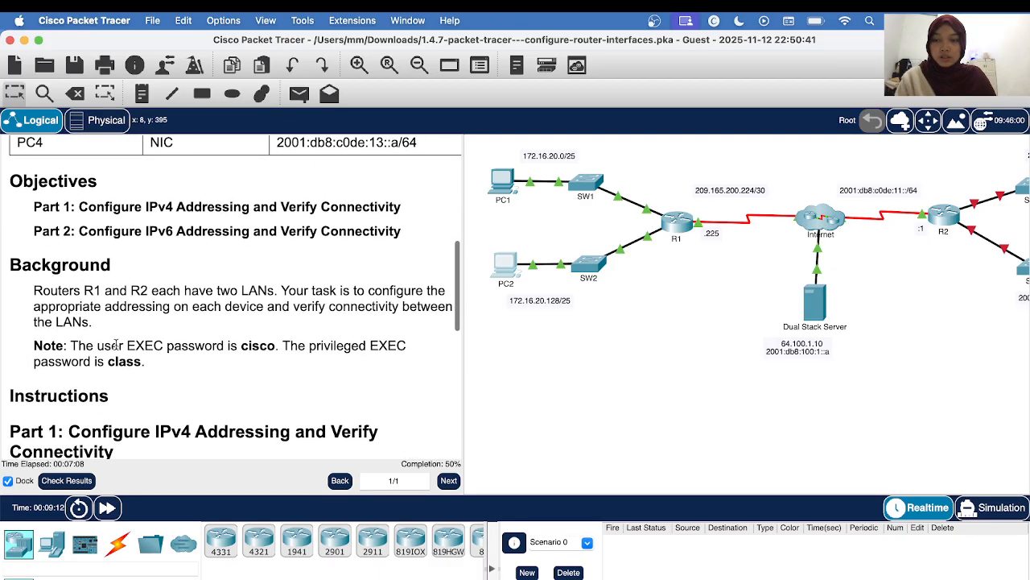
scroll(114, 322, "down", 5)
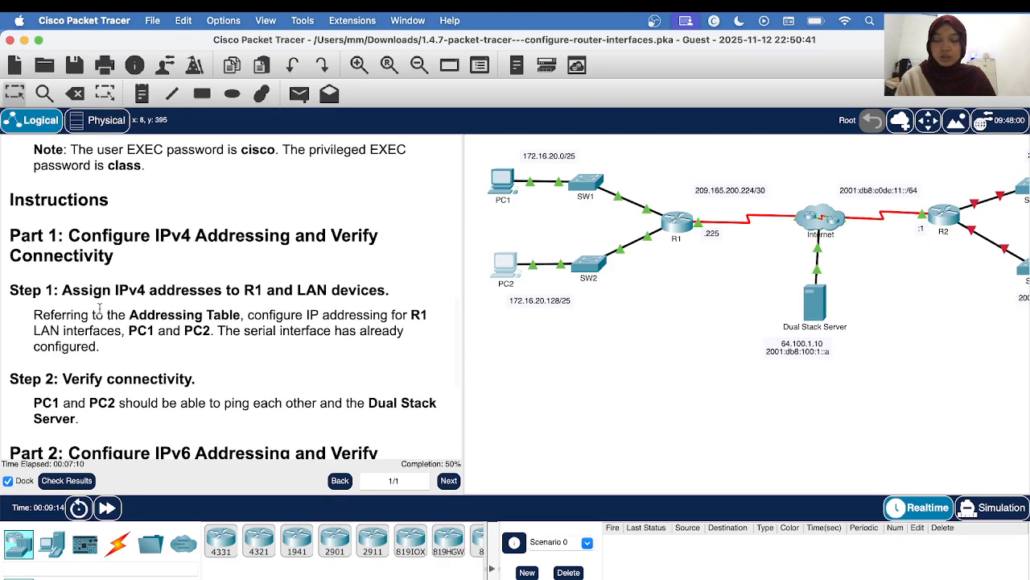
scroll(100, 308, "down", 2)
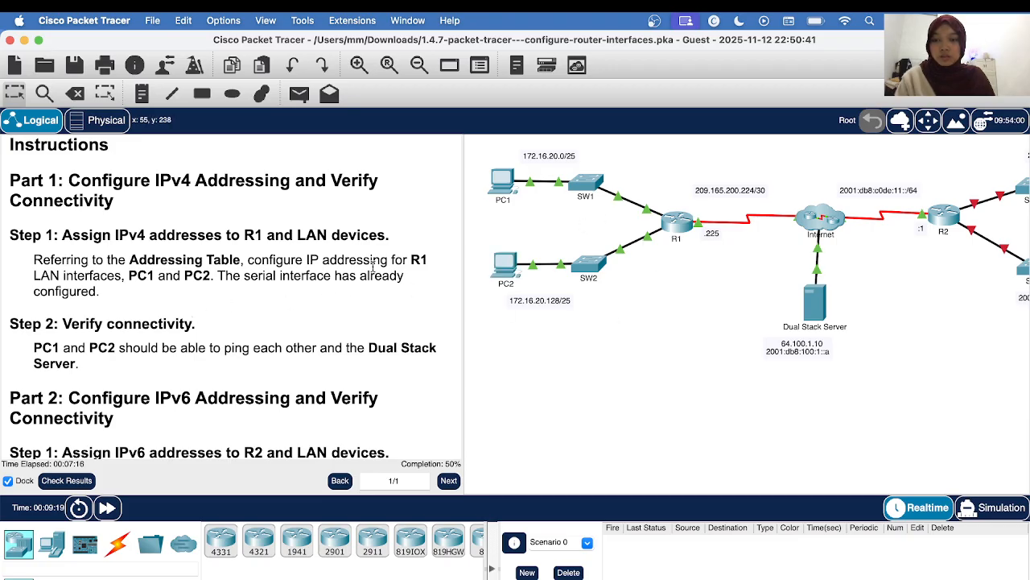
Open PC1's device window with its desktop applications.
left_click(505, 184)
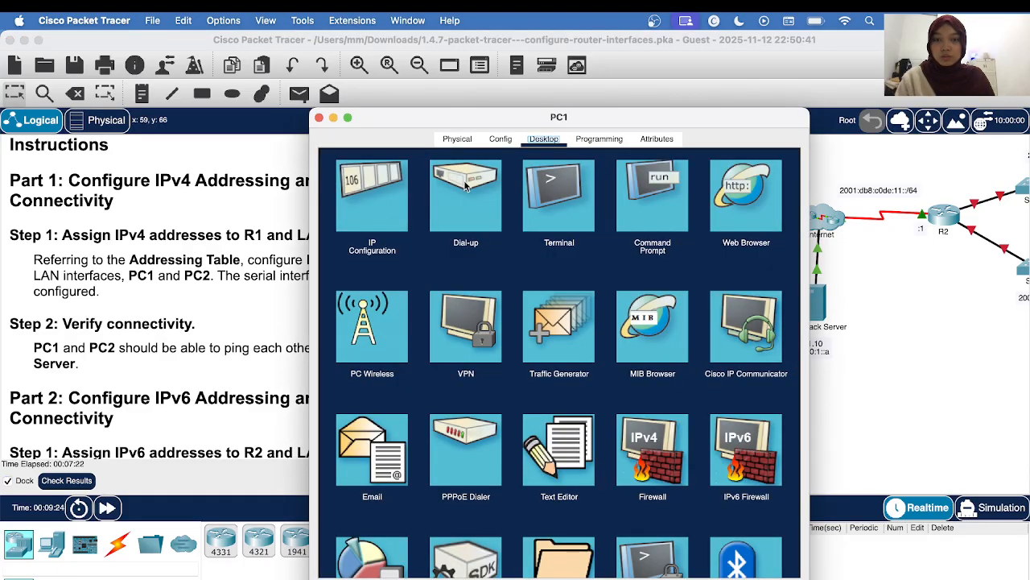
left_click(557, 202)
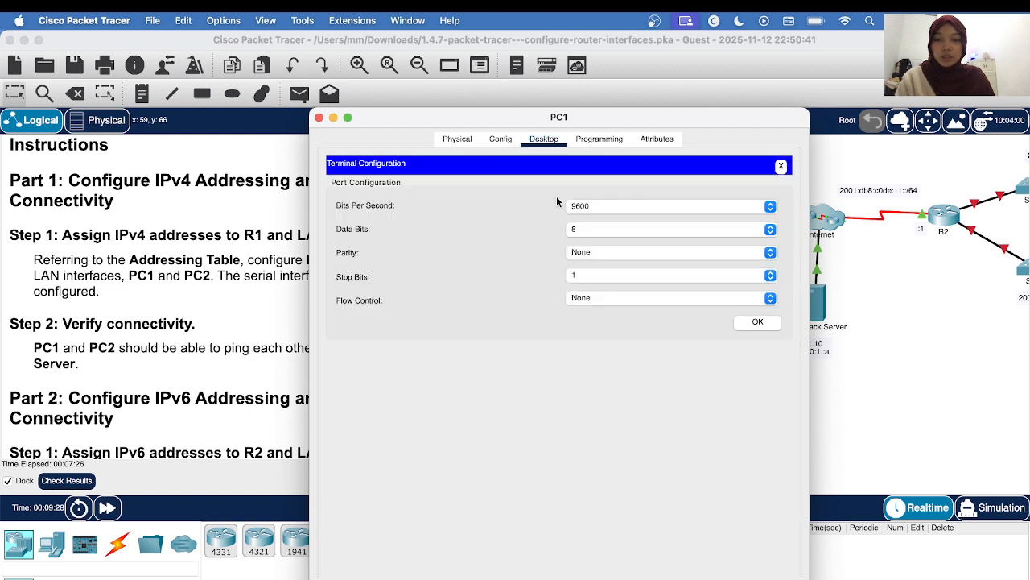
left_click(757, 323)
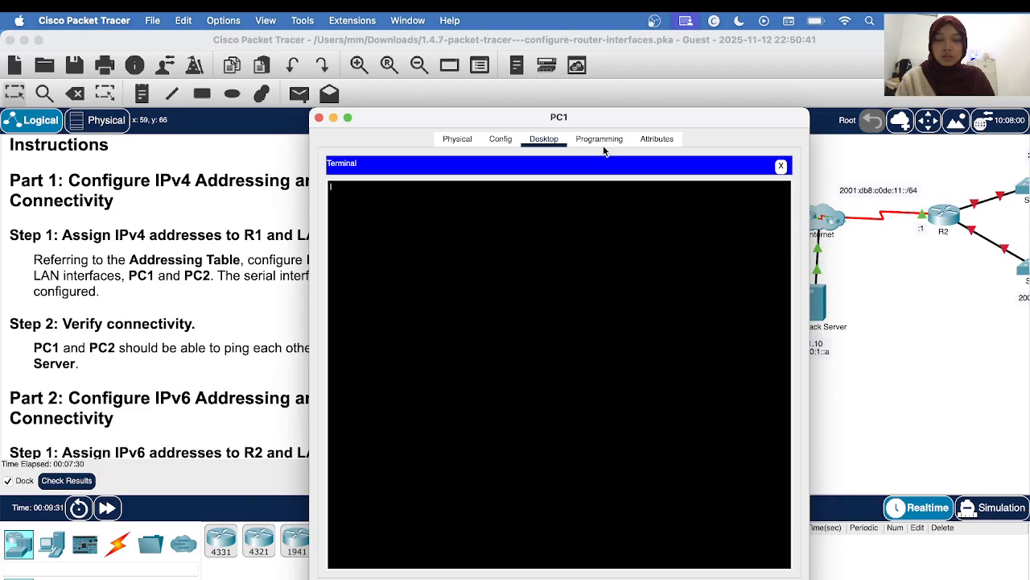
left_click(781, 166)
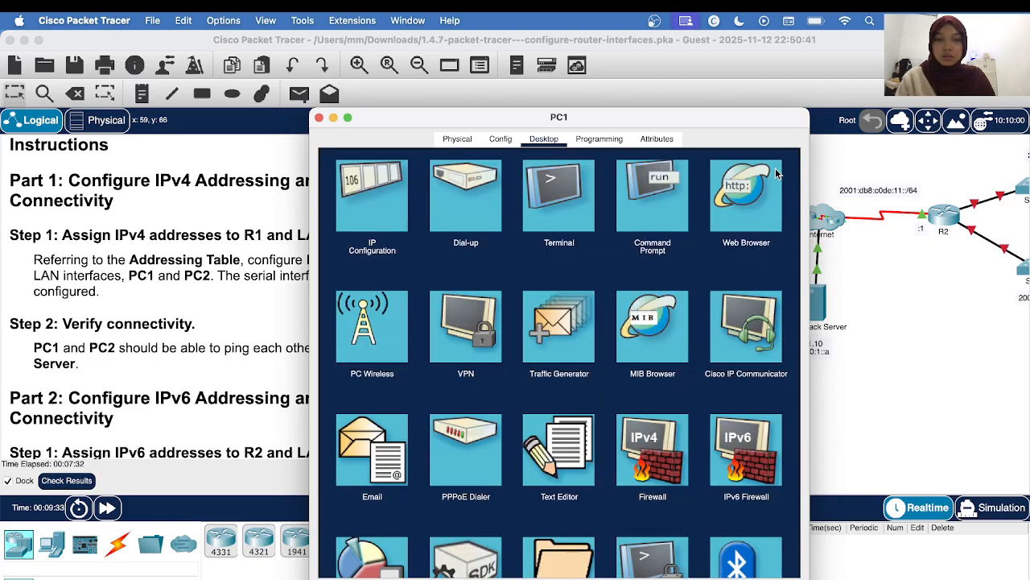
Start a ping command in PC1's Command Prompt and copy PC2's address 172.16.20.138 from the Addressing Table.
left_click(656, 184)
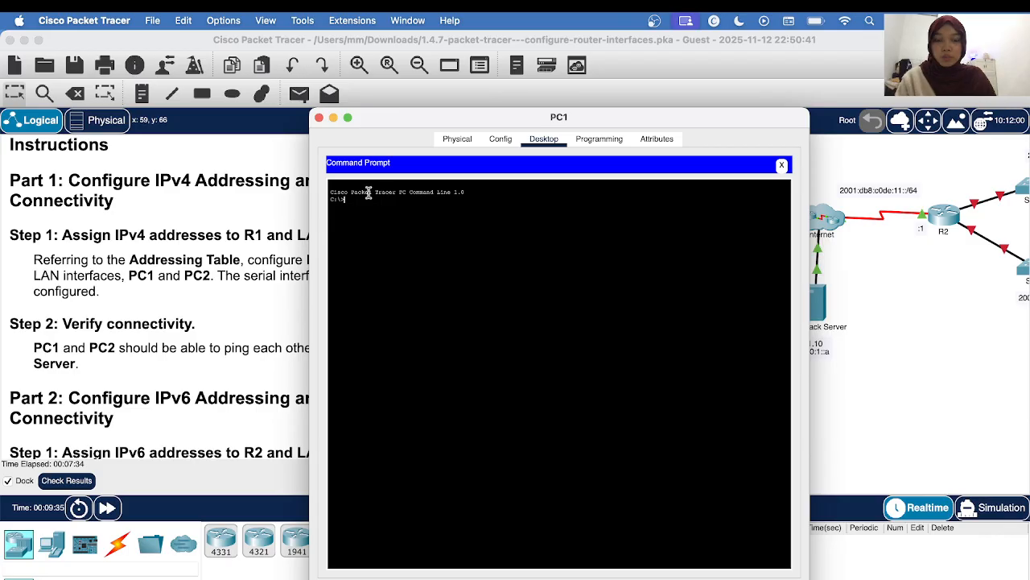
type("ping")
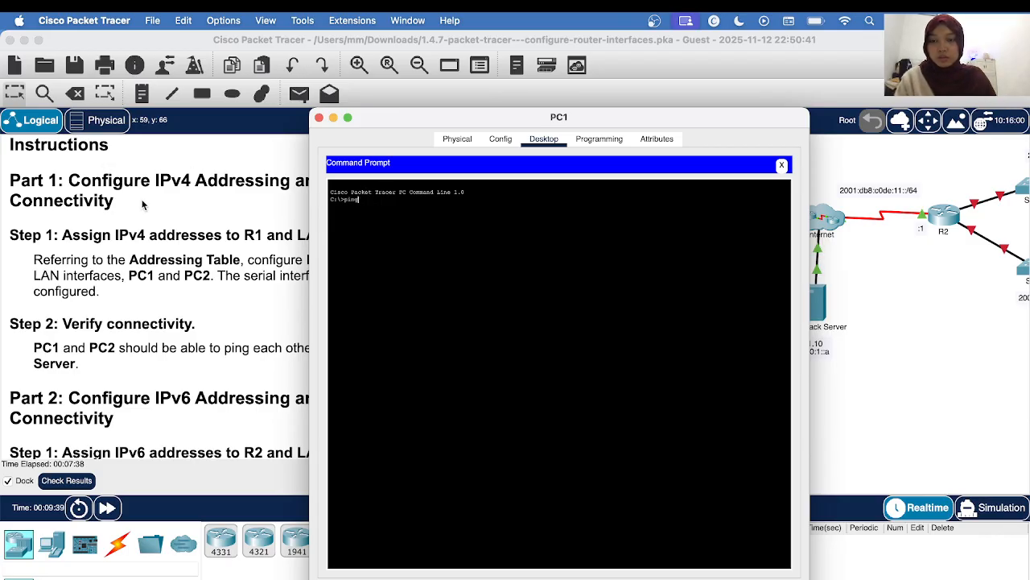
scroll(146, 207, "up", 10)
scroll(146, 207, "up", 3)
scroll(146, 207, "right", 8)
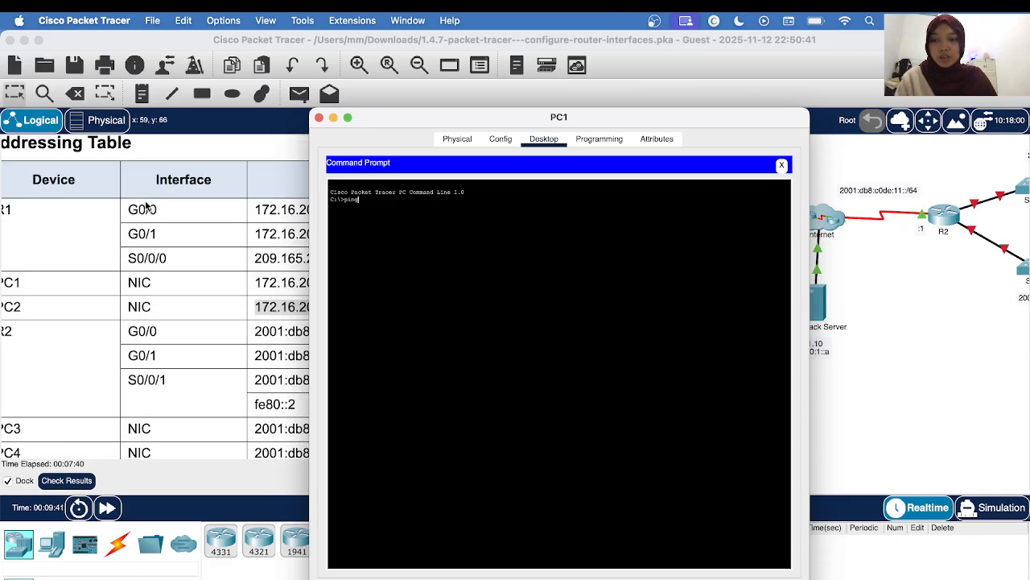
scroll(145, 207, "right", 2)
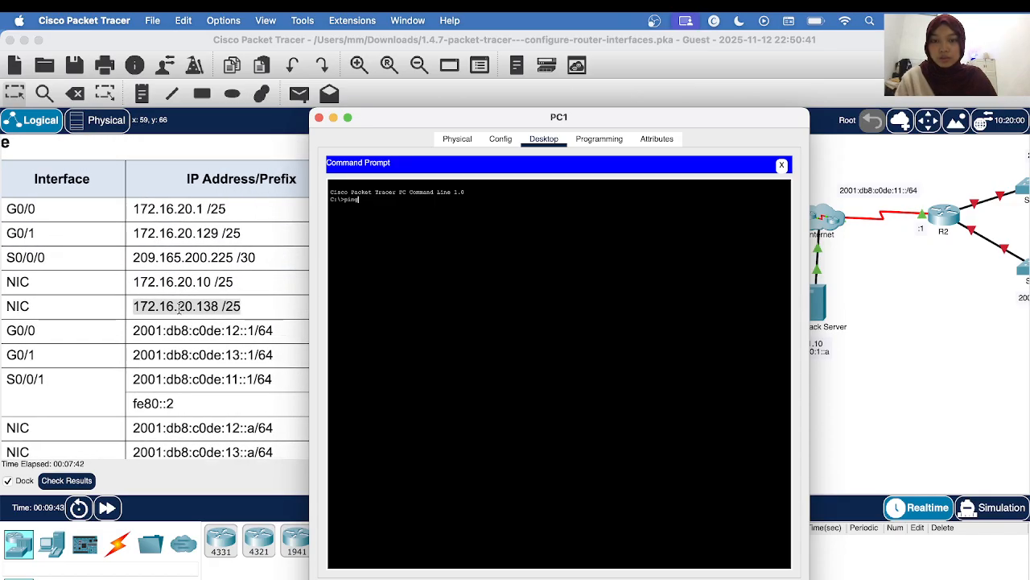
left_click(193, 306)
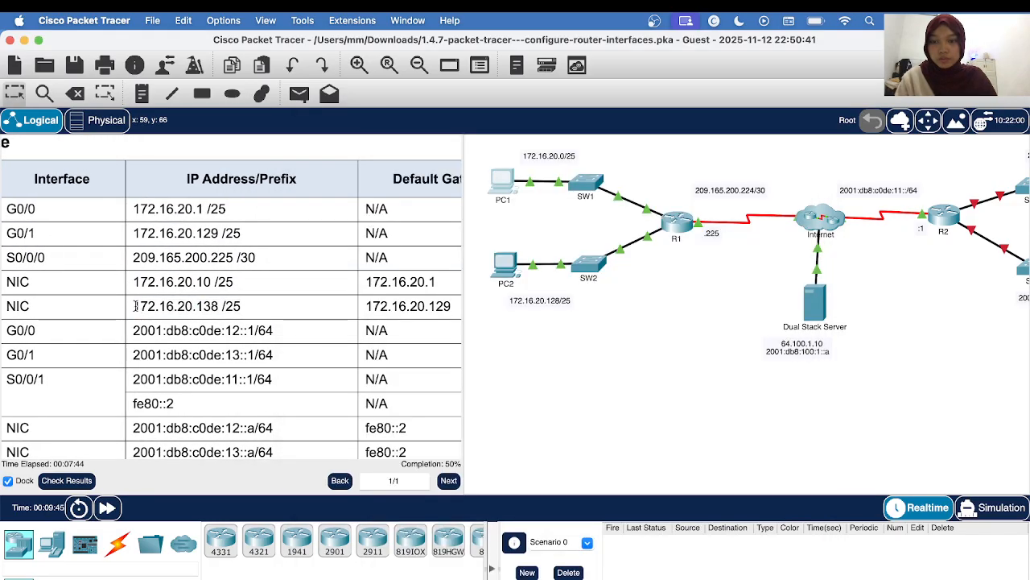
left_click_drag(134, 306, 222, 305)
key("super+c")
right_click(222, 306)
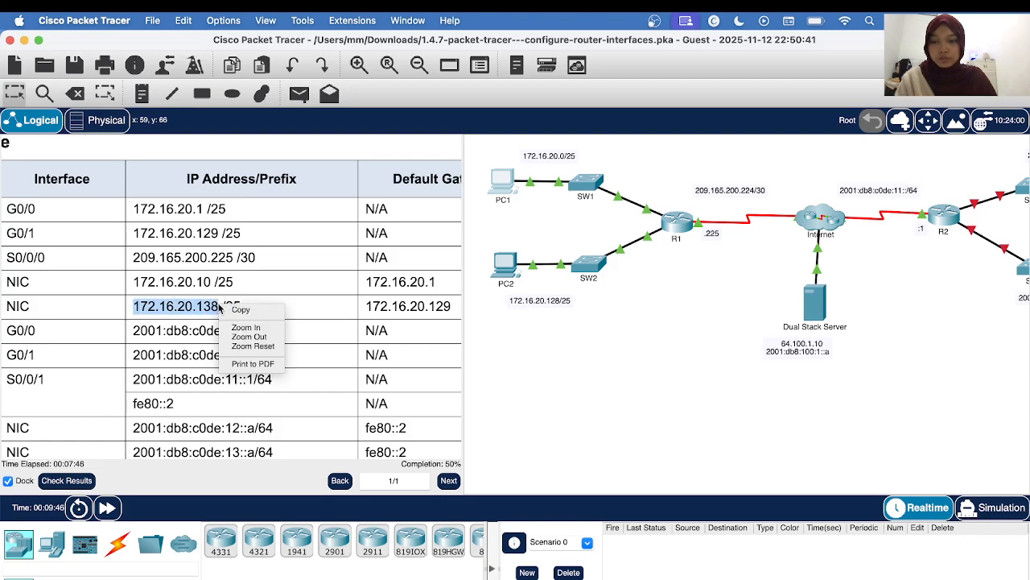
left_click(237, 311)
Ping PC2 at 172.16.20.138 from PC1's Command Prompt and close the PC1 window.
left_click(502, 181)
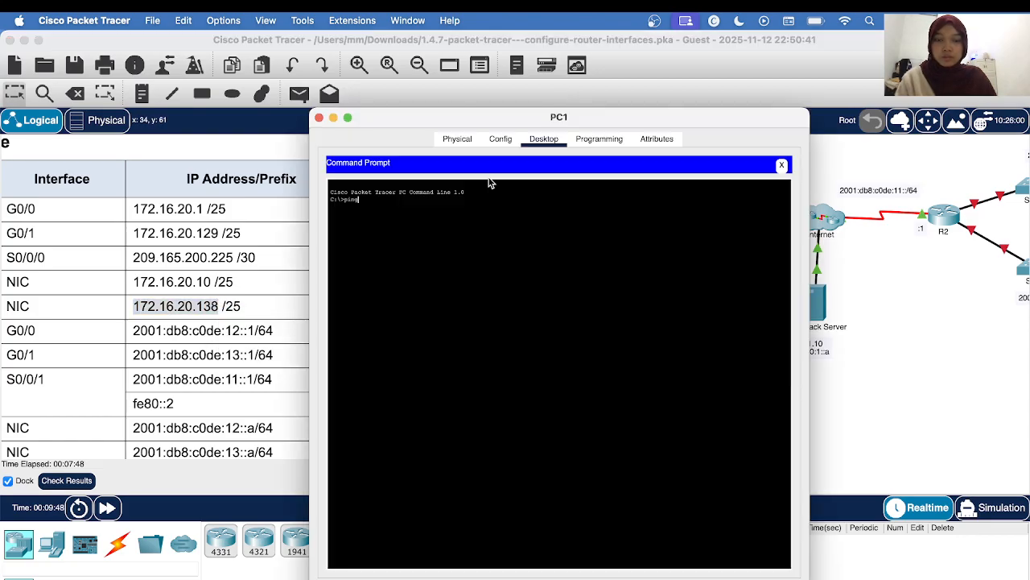
type("ping")
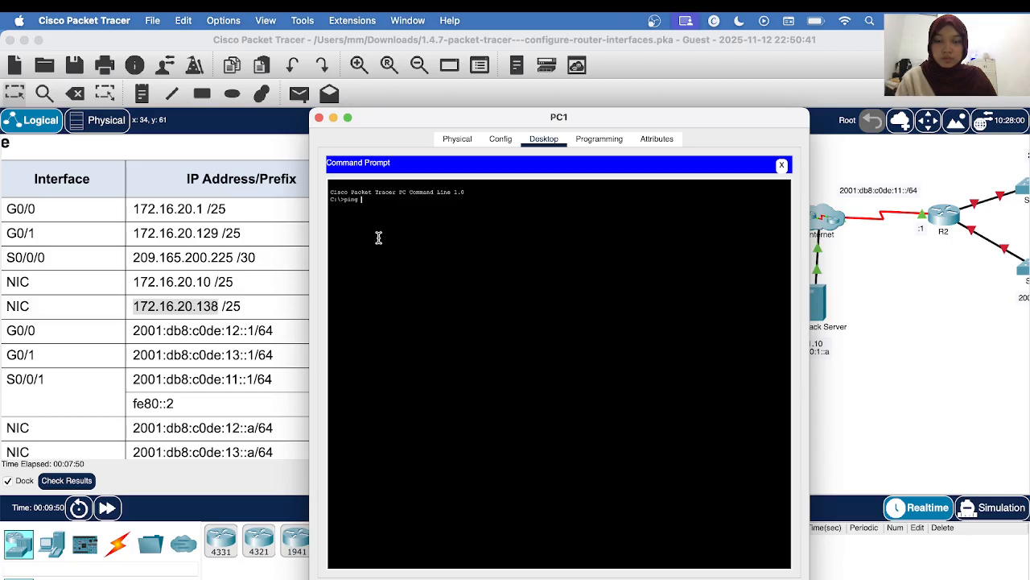
right_click(364, 201)
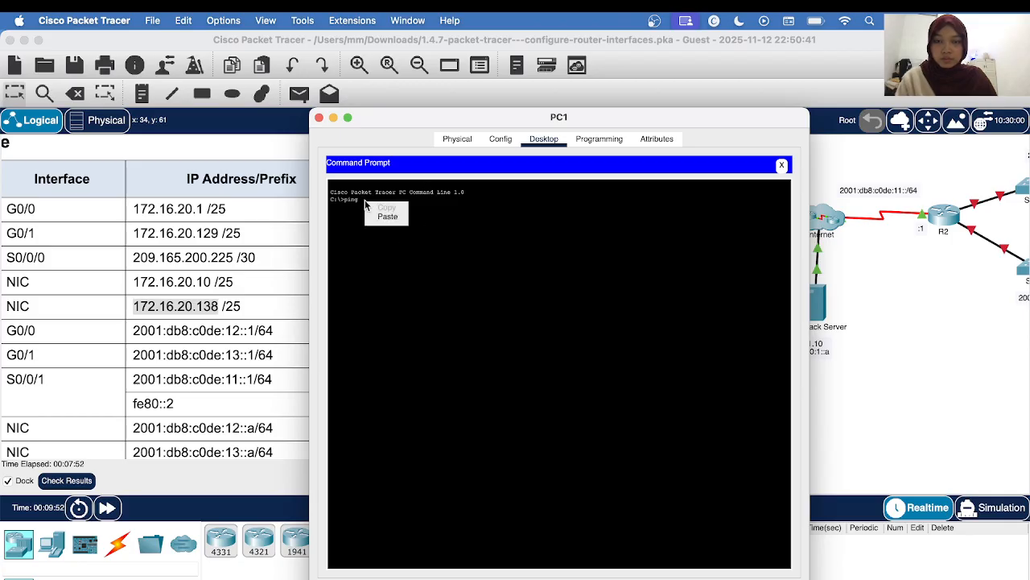
left_click(384, 214)
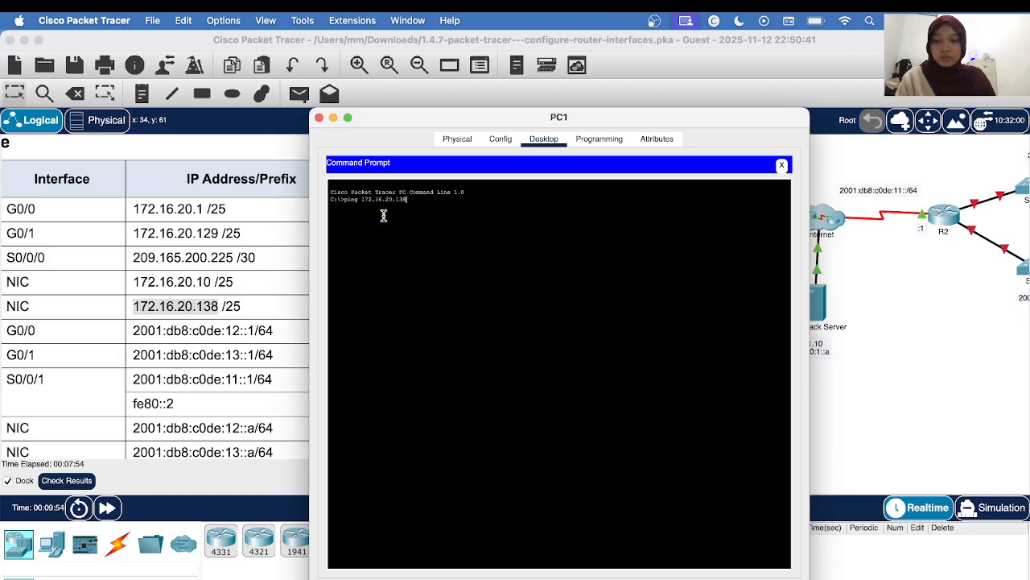
key("Return")
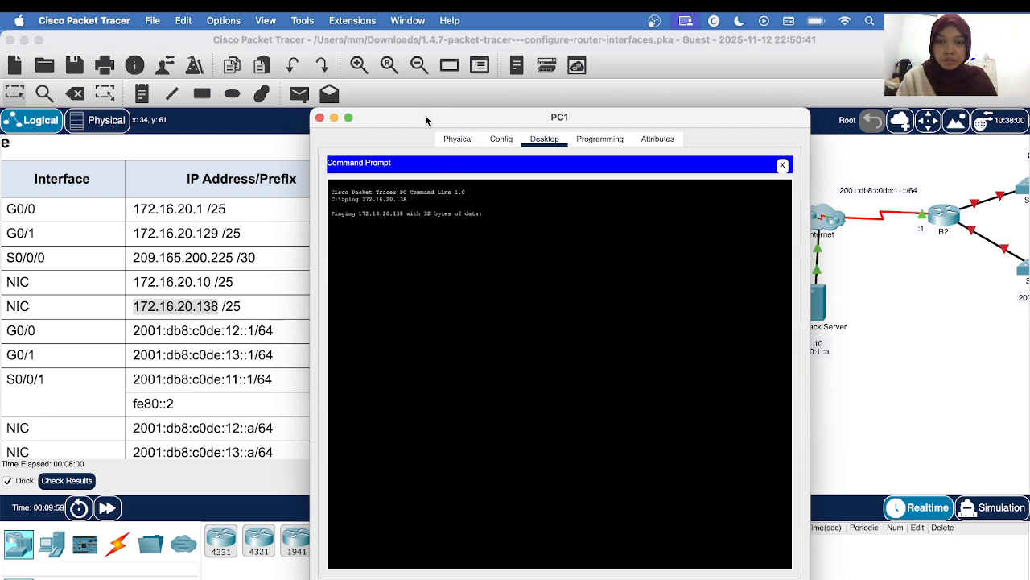
left_click_drag(425, 119, 591, 110)
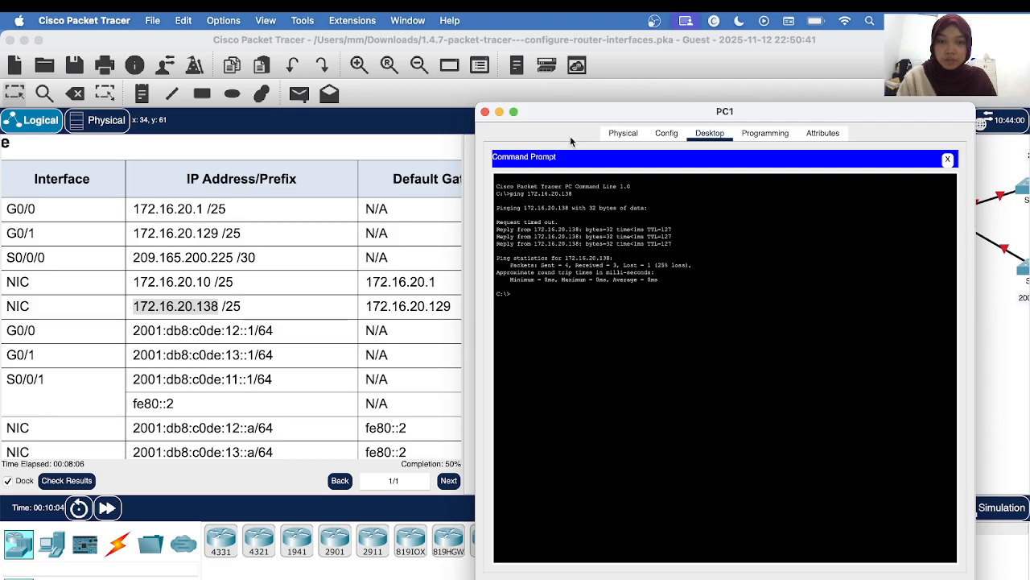
left_click(485, 112)
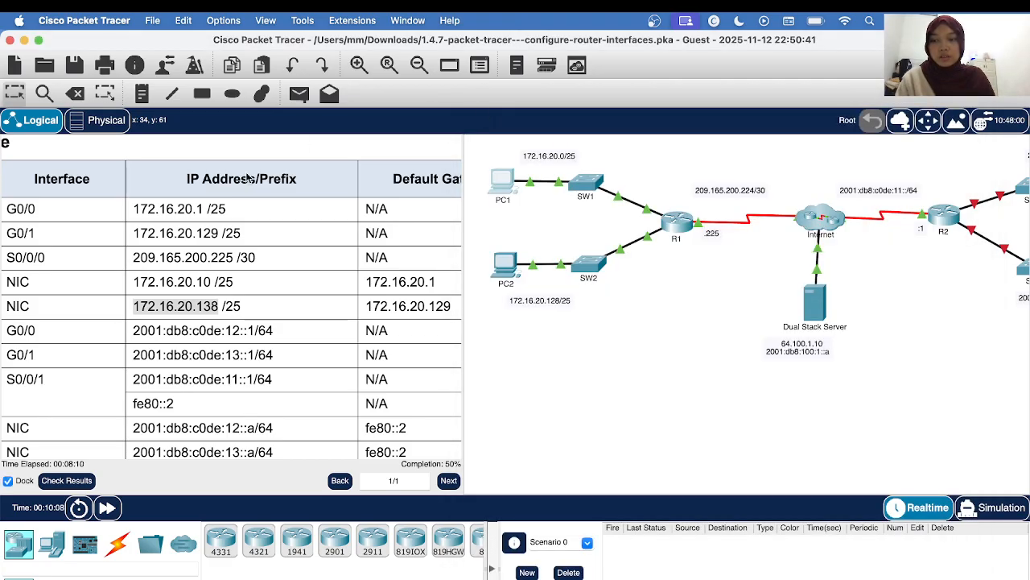
Read the Part 2 instructions on assigning IPv6 addresses to R2, PC3 and PC4 and verifying connectivity.
scroll(169, 281, "down", 5)
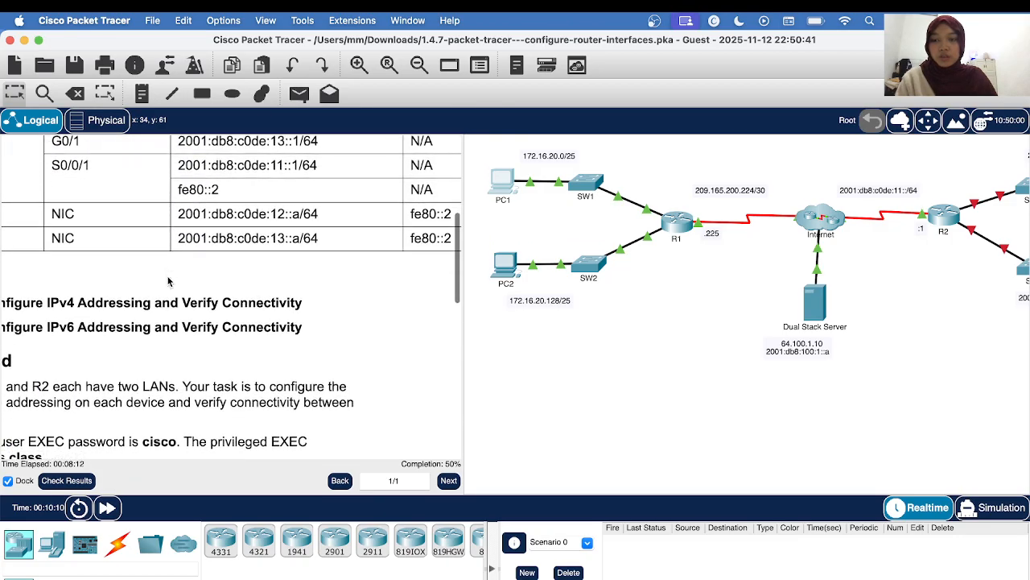
scroll(169, 281, "down", 10)
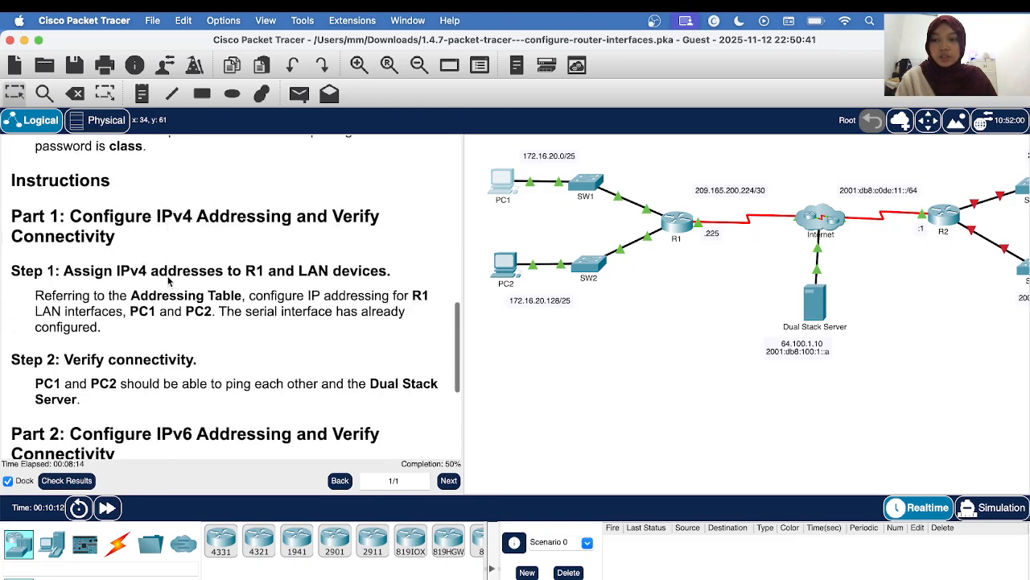
scroll(169, 281, "down", 5)
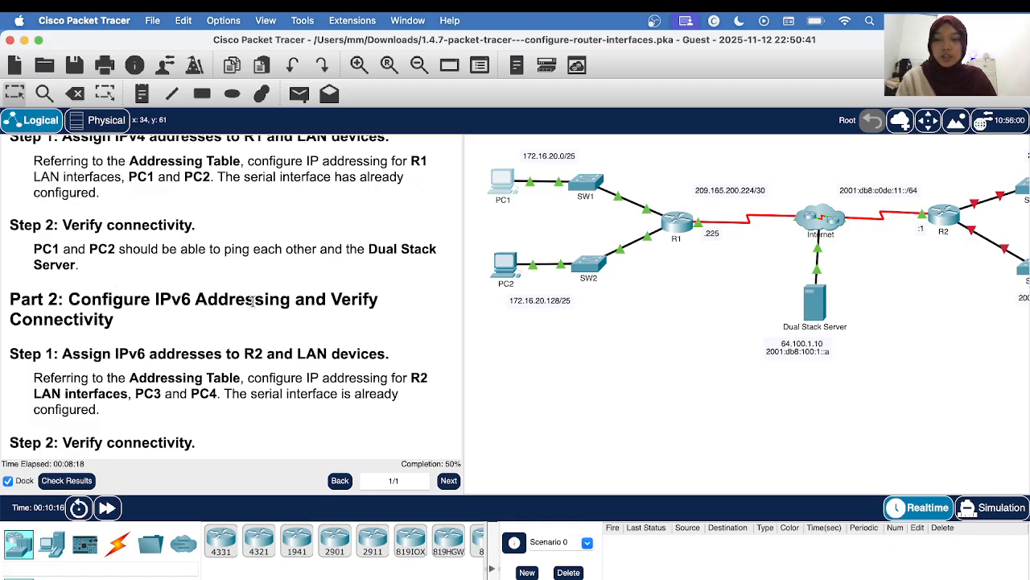
scroll(141, 305, "down", 1)
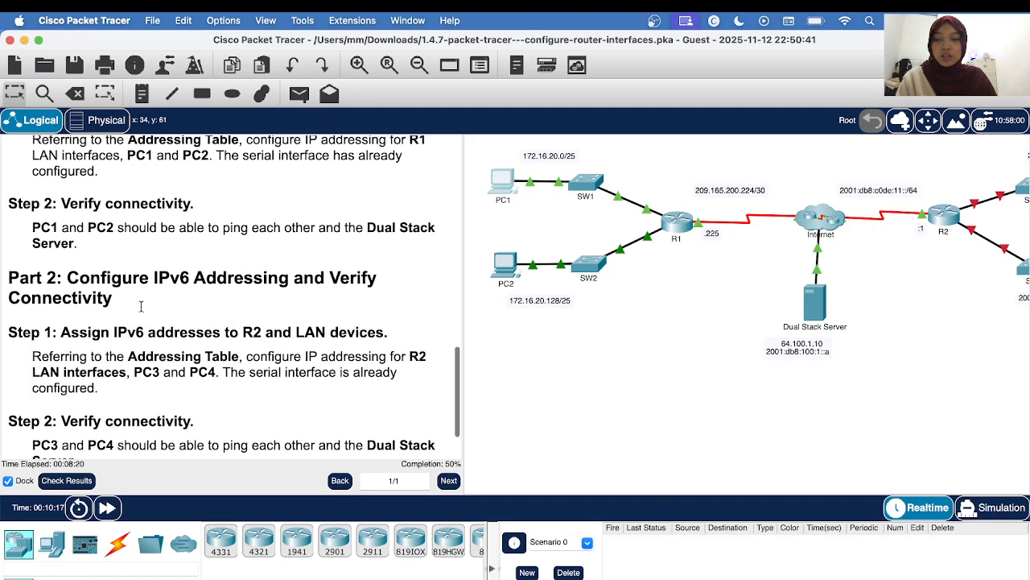
scroll(141, 306, "down", 2)
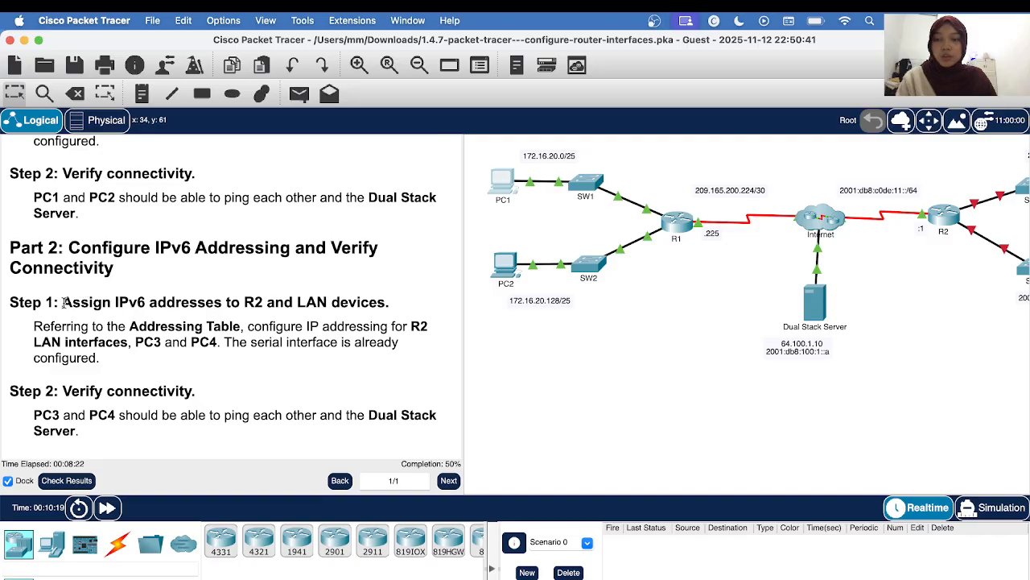
Open R2's command line and enter privileged EXEC mode, supplying the user access password and the enable password.
left_click_drag(63, 302, 341, 302)
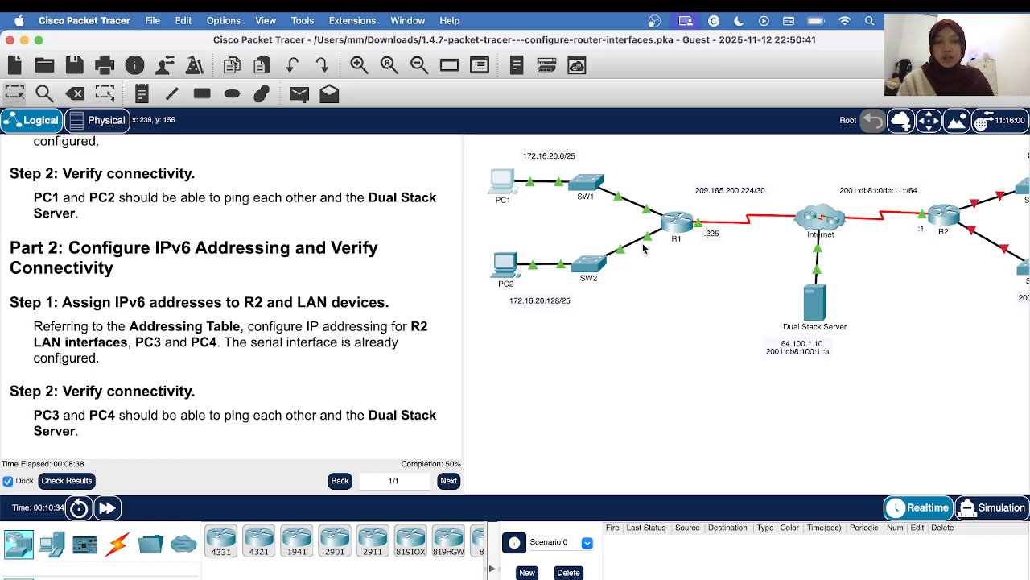
left_click(946, 218)
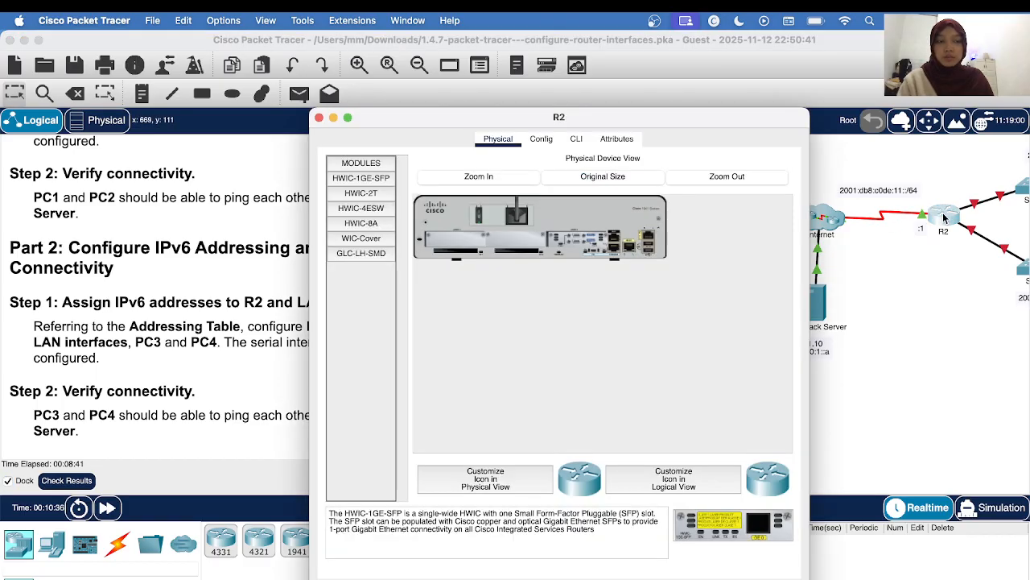
left_click(583, 141)
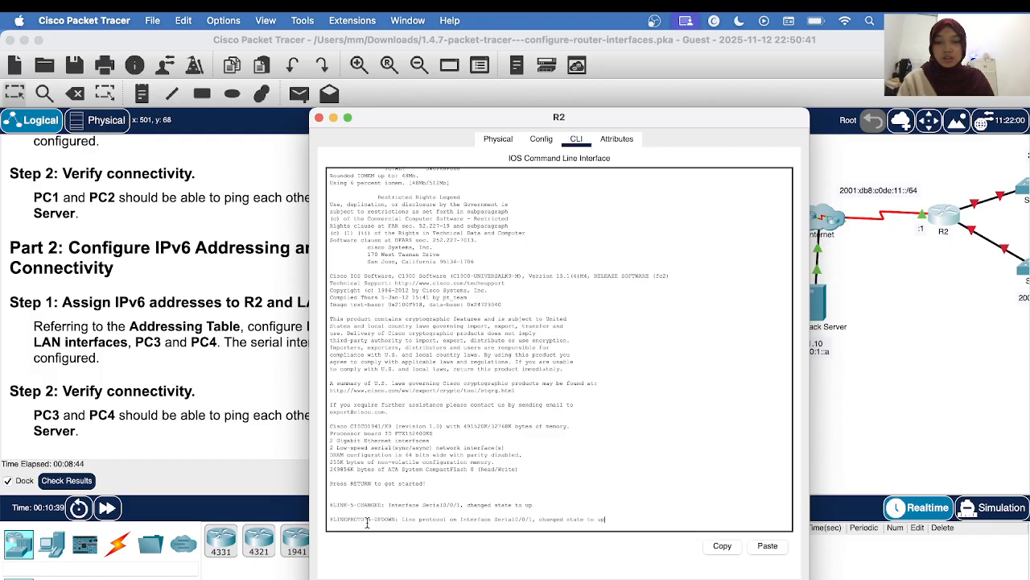
key("Return")
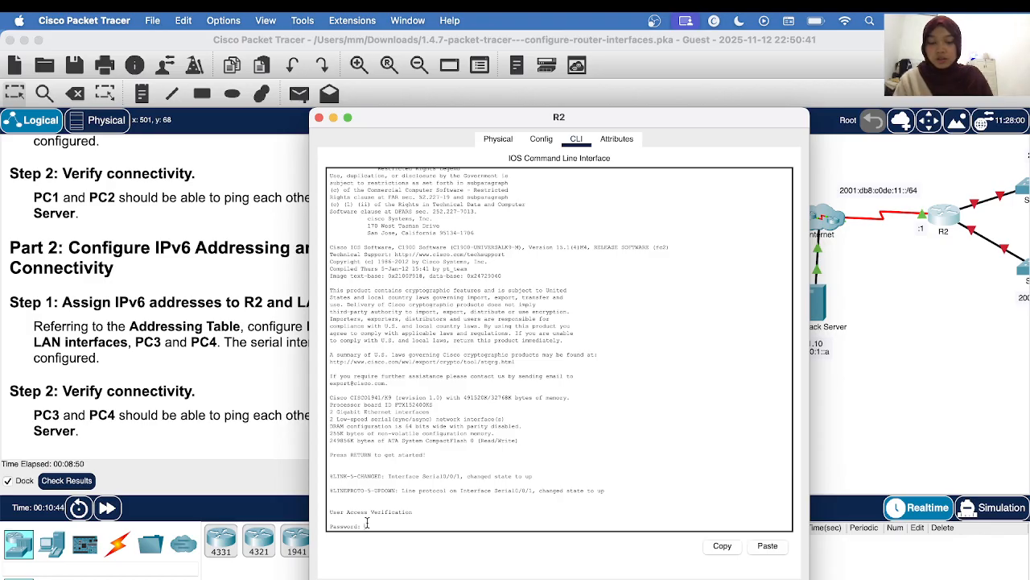
key("Return")
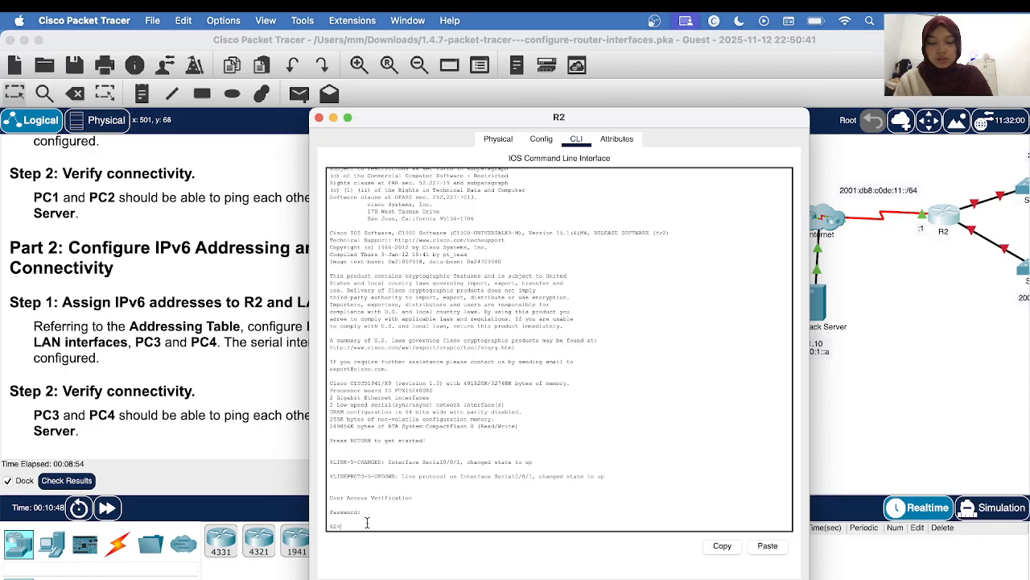
type("en")
key("Return")
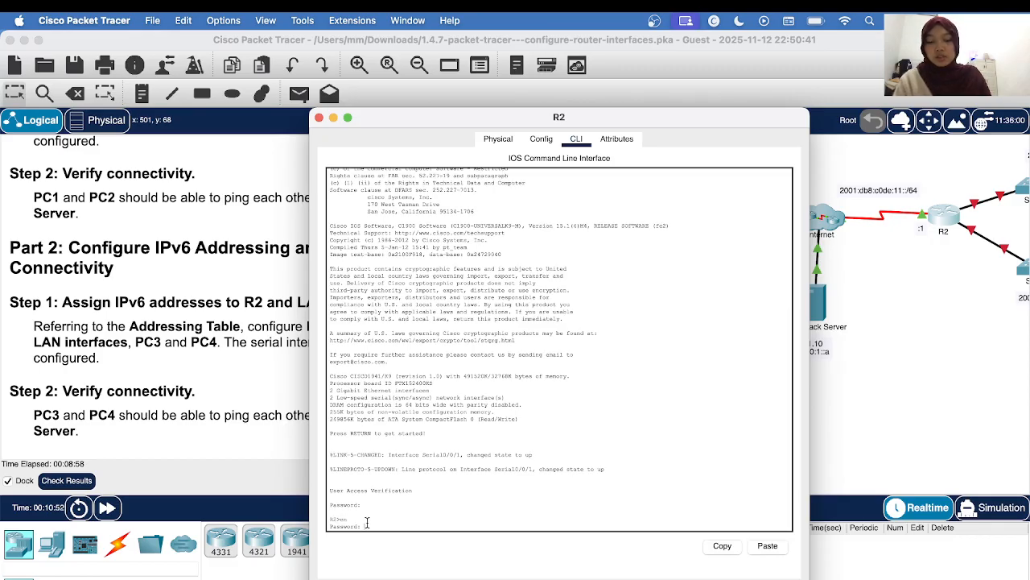
key("Return")
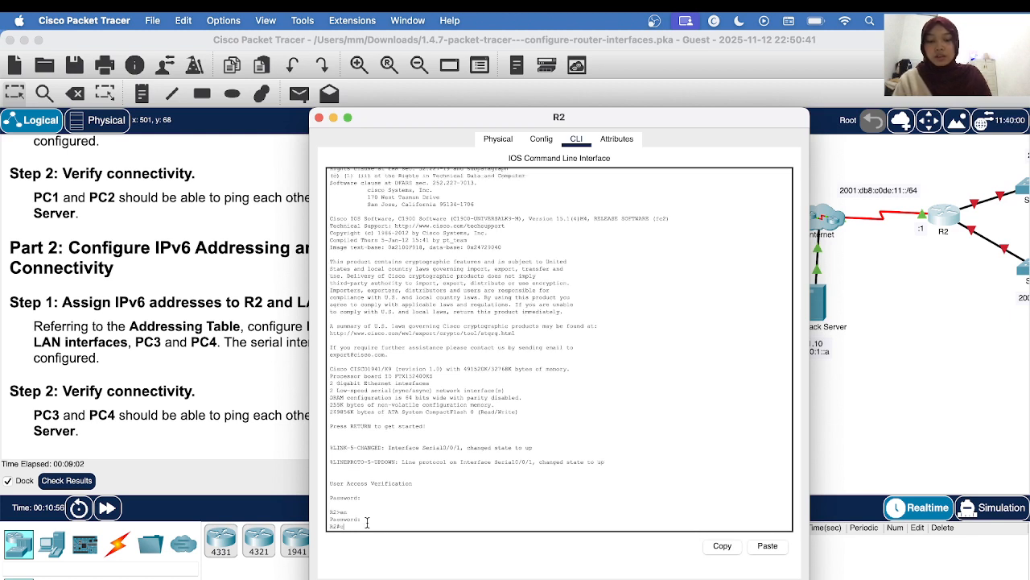
Enter global configuration mode on R2 with conf t and open interface g0/0 for configuration.
type("conf")
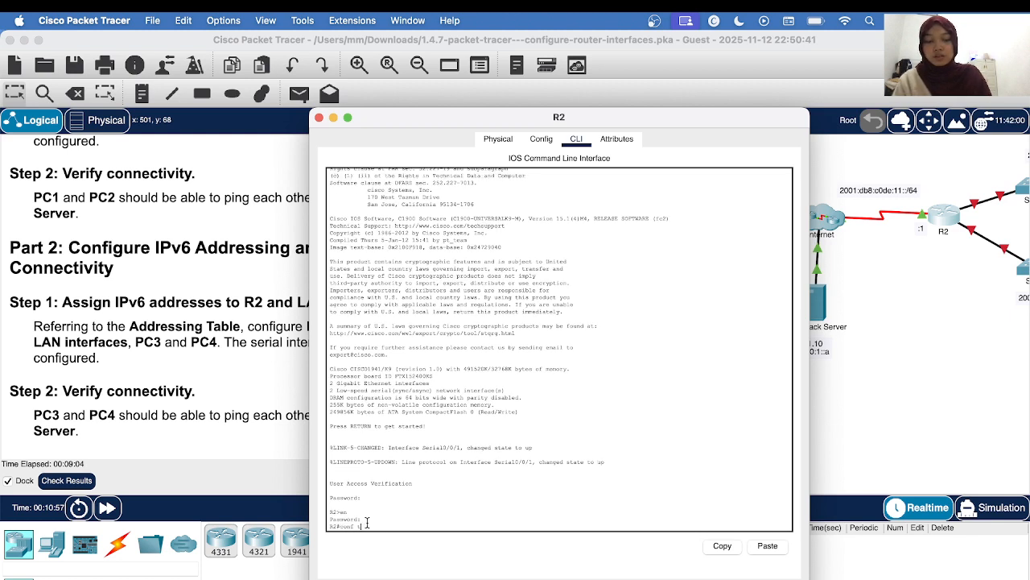
type(" t")
key("Return")
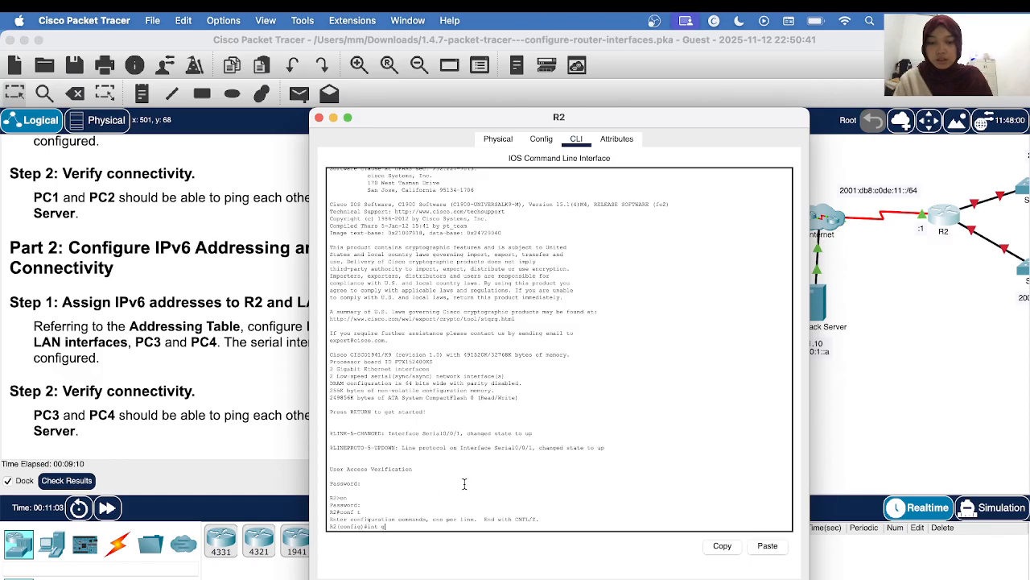
scroll(215, 328, "up", 10)
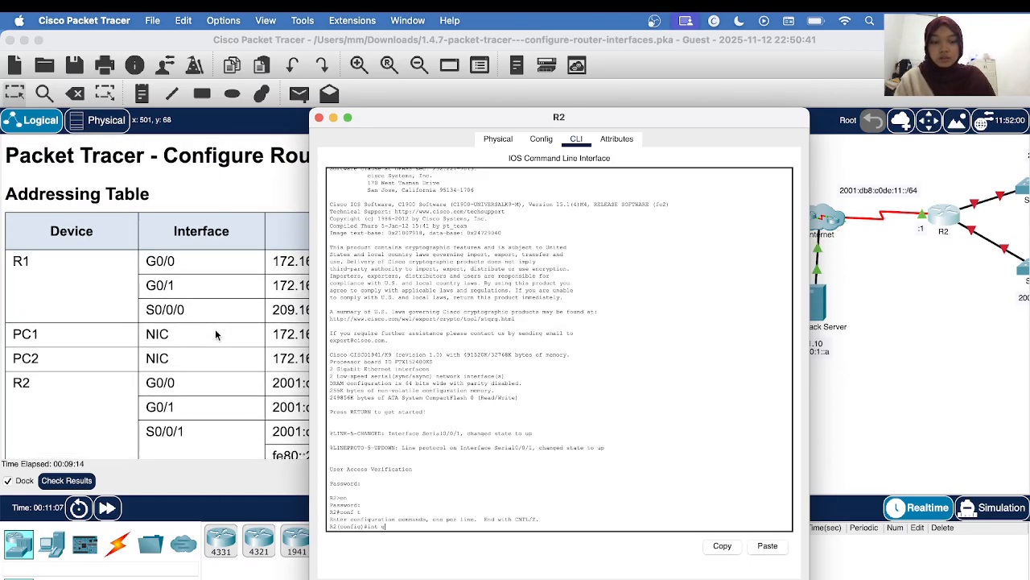
type("/0")
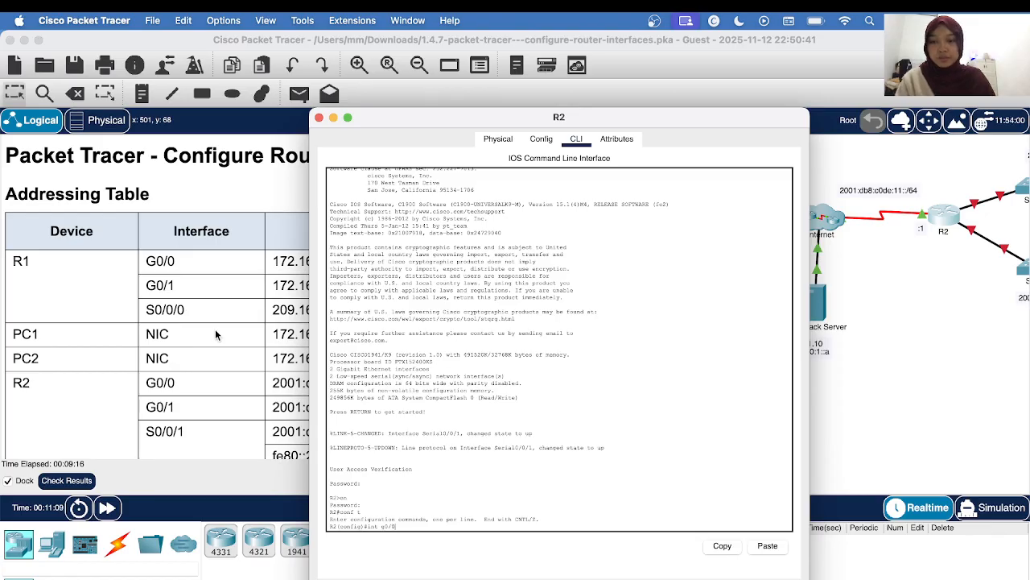
scroll(215, 329, "down", 3)
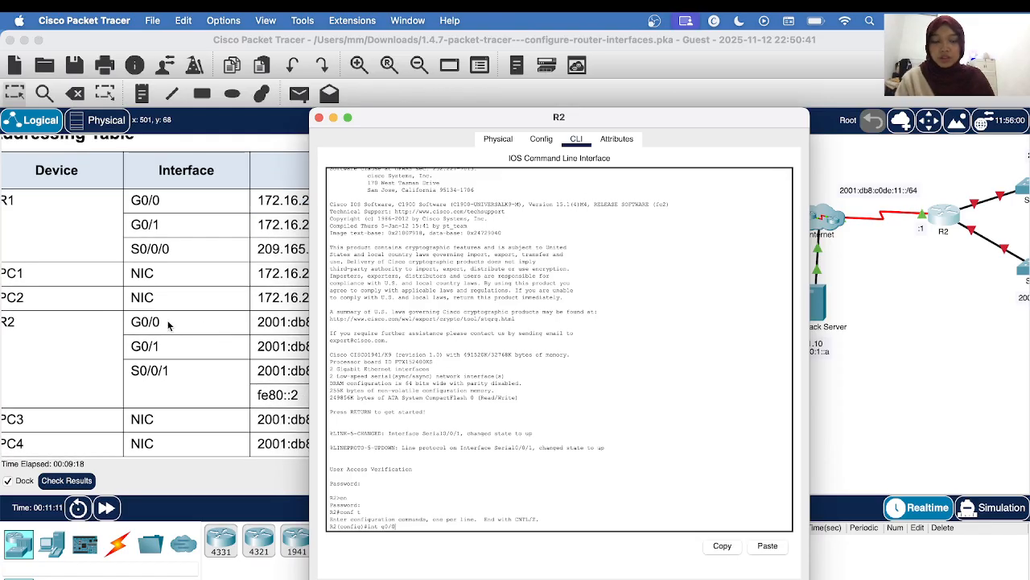
type("0")
key("Return")
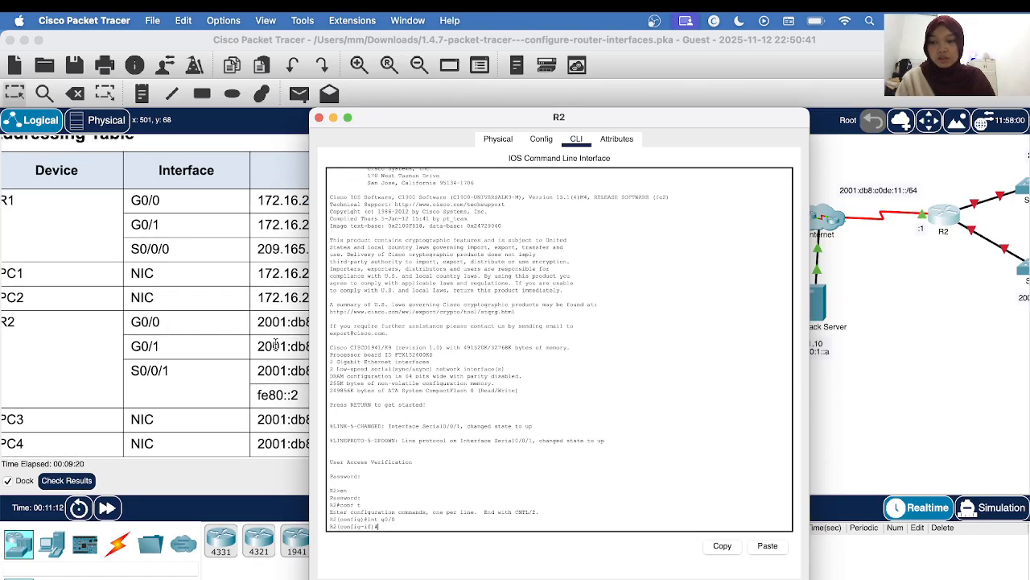
Assign the IPv6 address 2001:db8:c0de:12::1/64 from the Addressing Table to R2's G0/0 interface.
type("i")
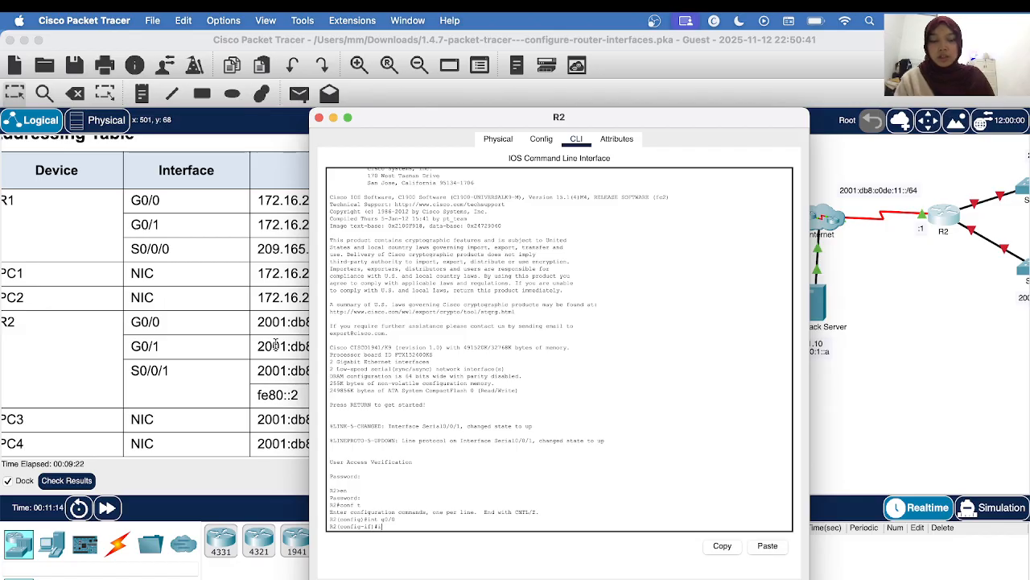
type("p")
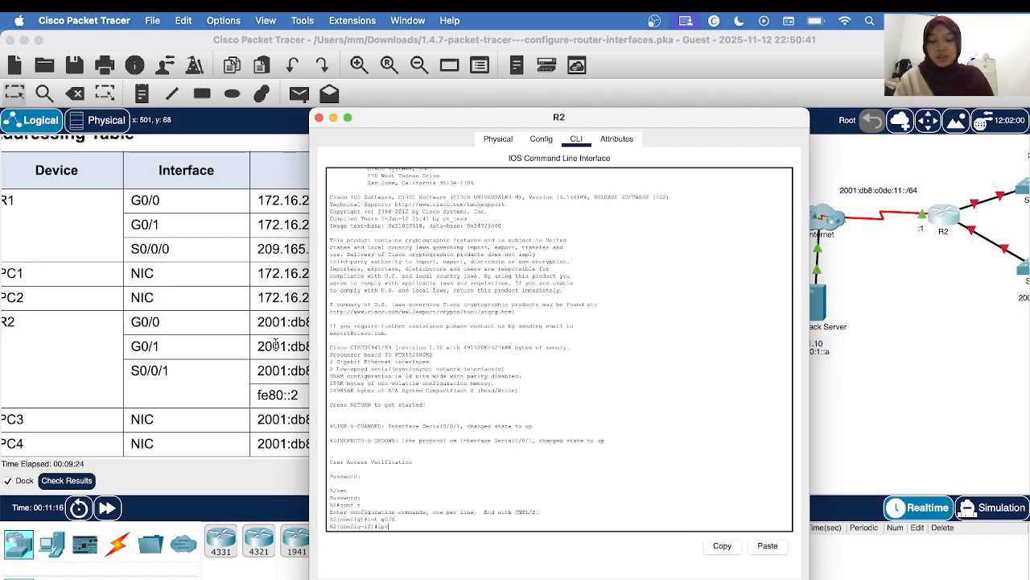
type("v6 a")
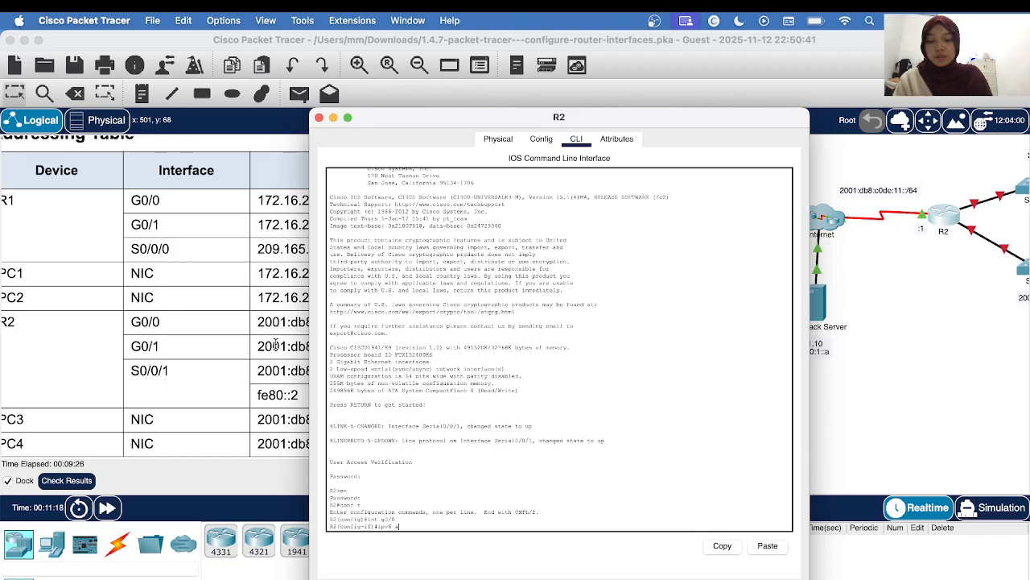
type("ddress")
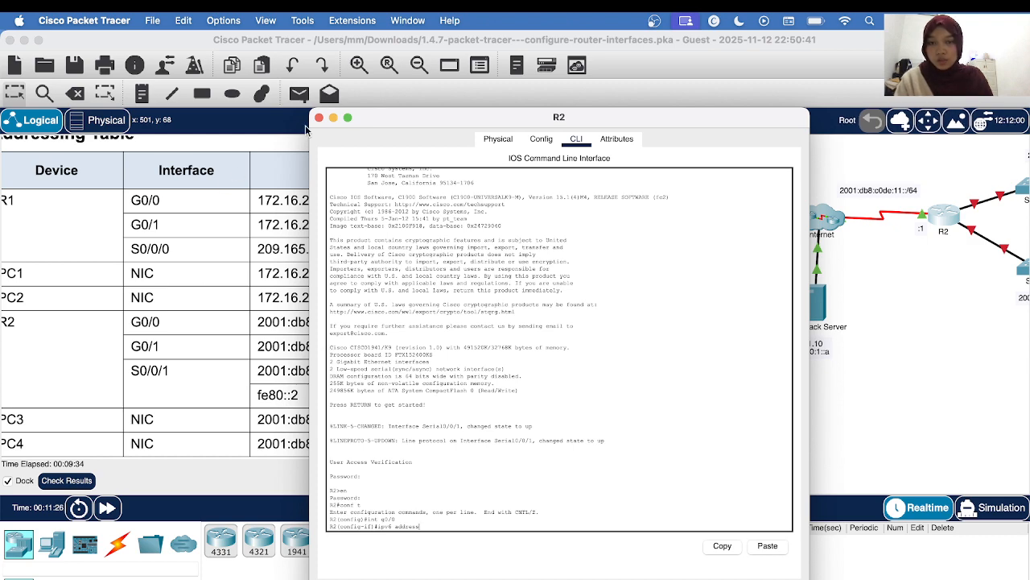
left_click_drag(390, 114, 575, 103)
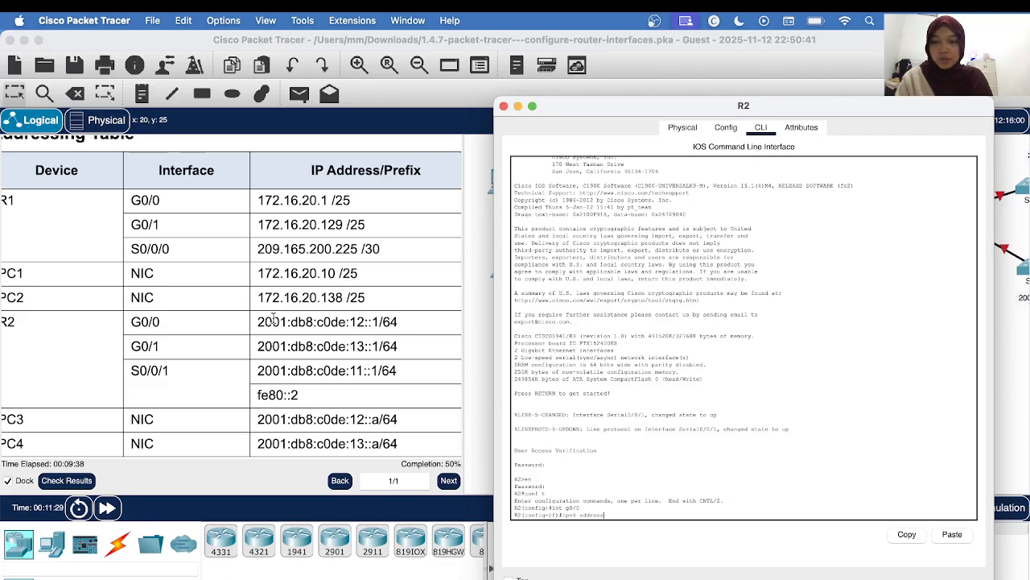
left_click_drag(257, 322, 398, 325)
right_click(399, 326)
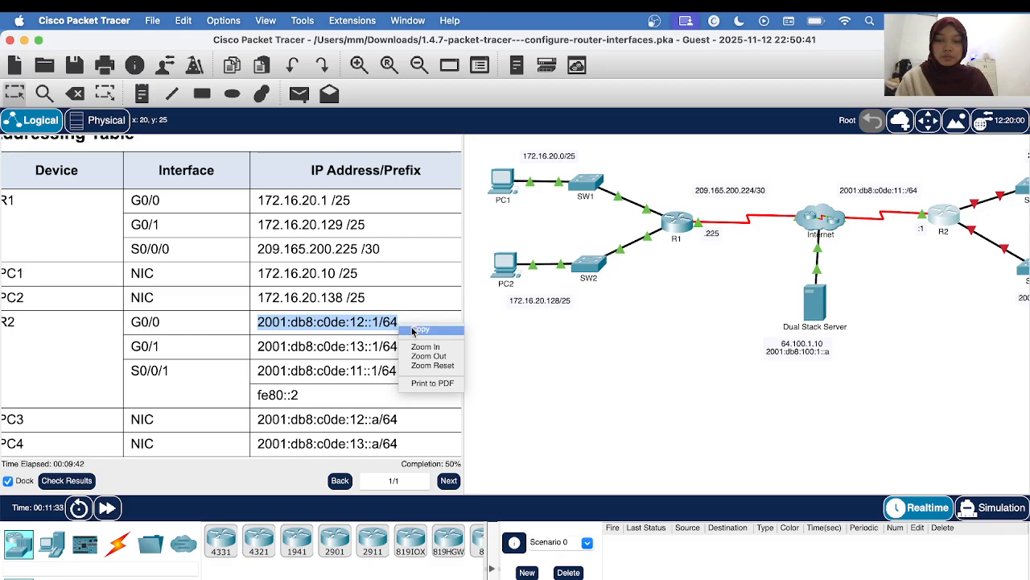
left_click(420, 329)
left_click(942, 215)
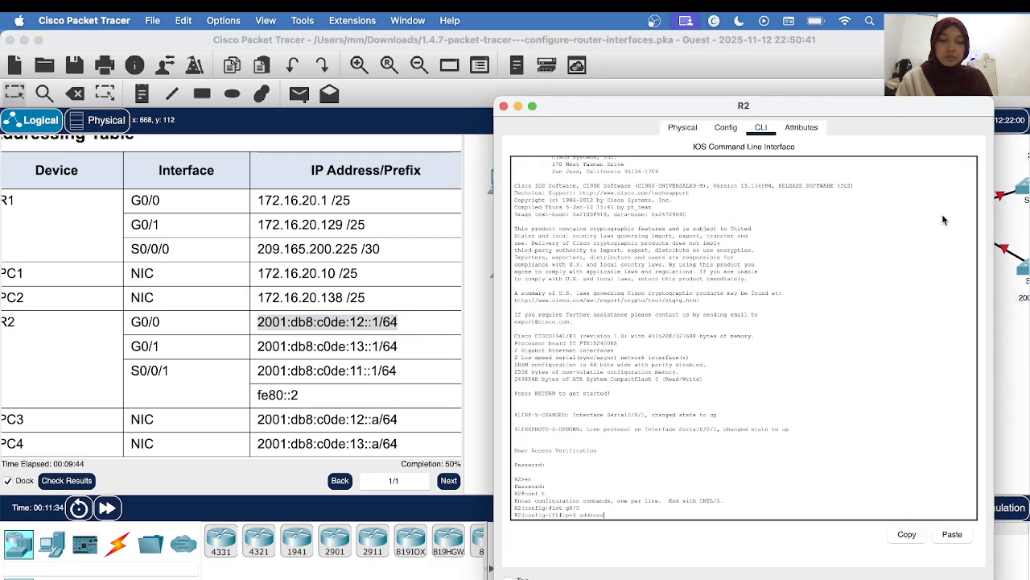
right_click(609, 513)
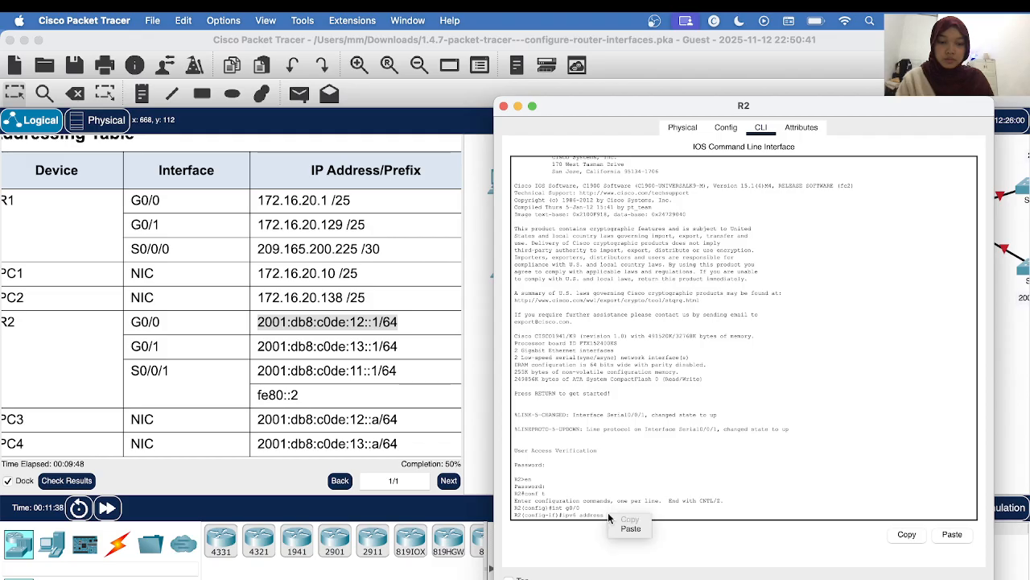
left_click(623, 529)
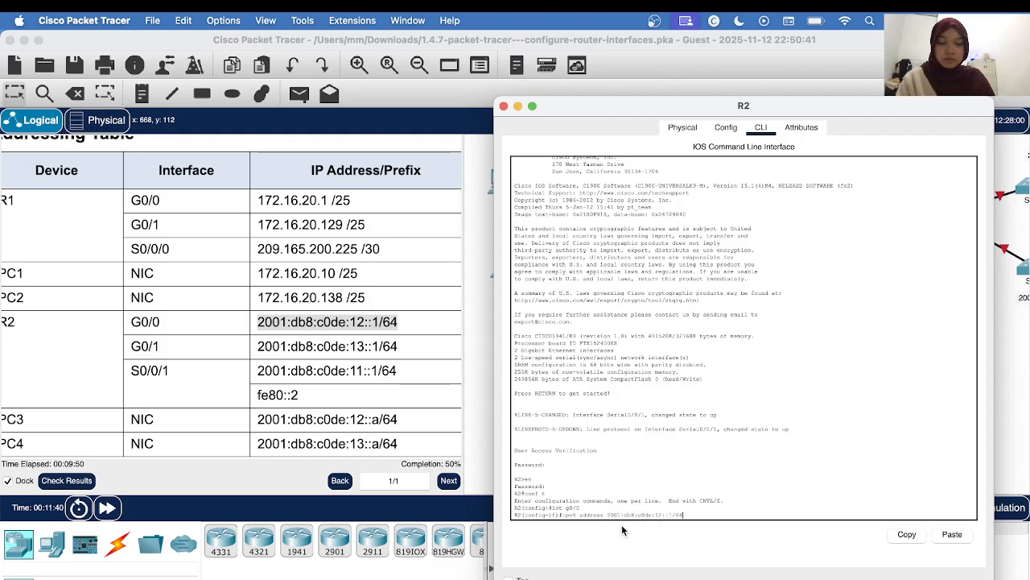
key("Return")
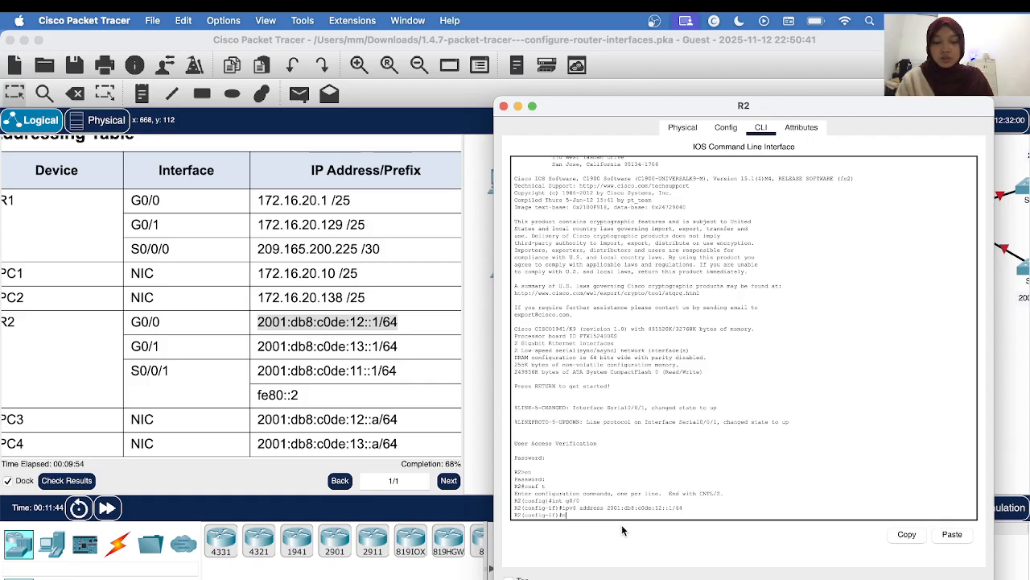
Enable R2's G0/0 interface with no shut and exit to global configuration mode.
type("no s")
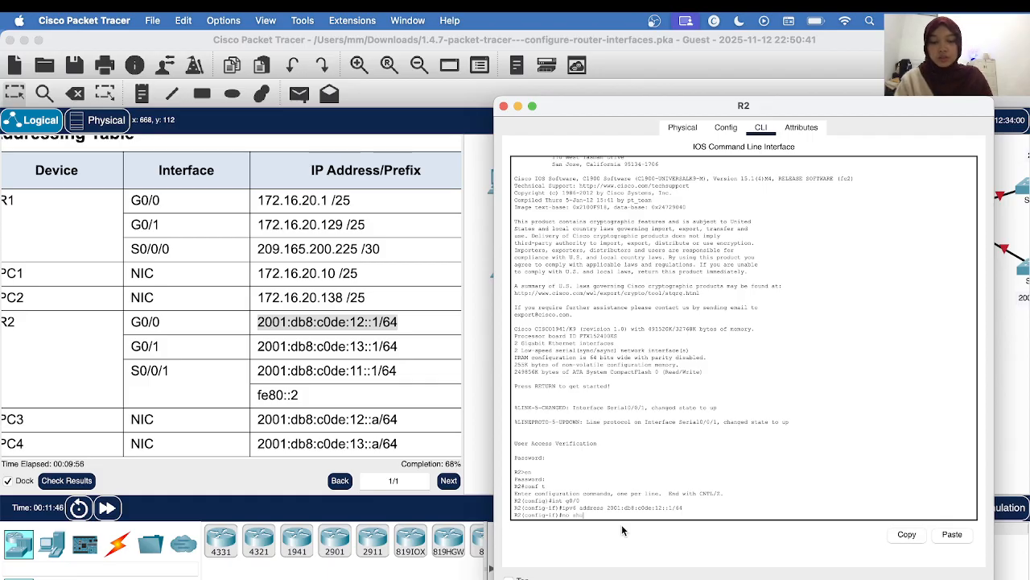
type("hut")
key("Return")
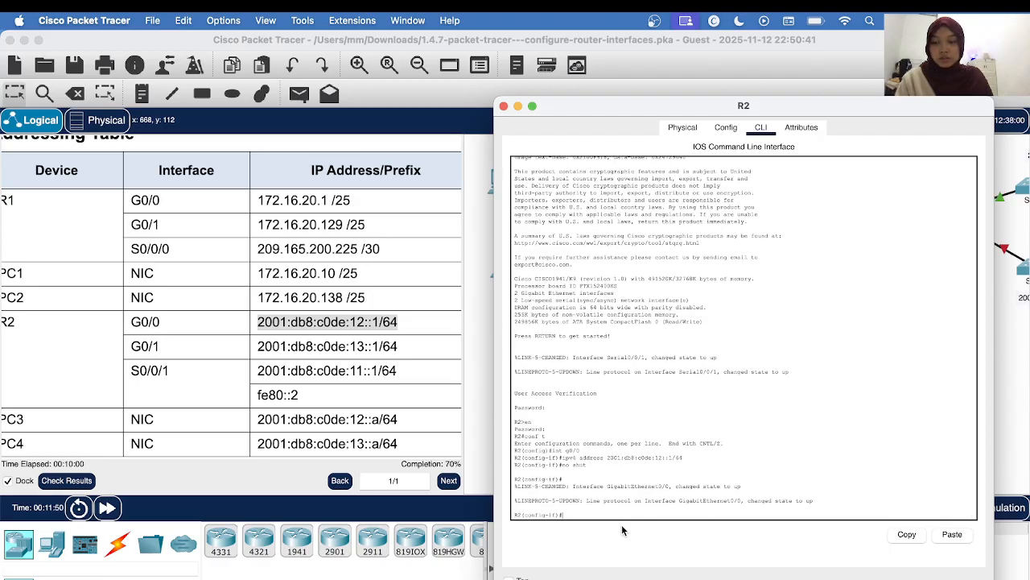
type("ex")
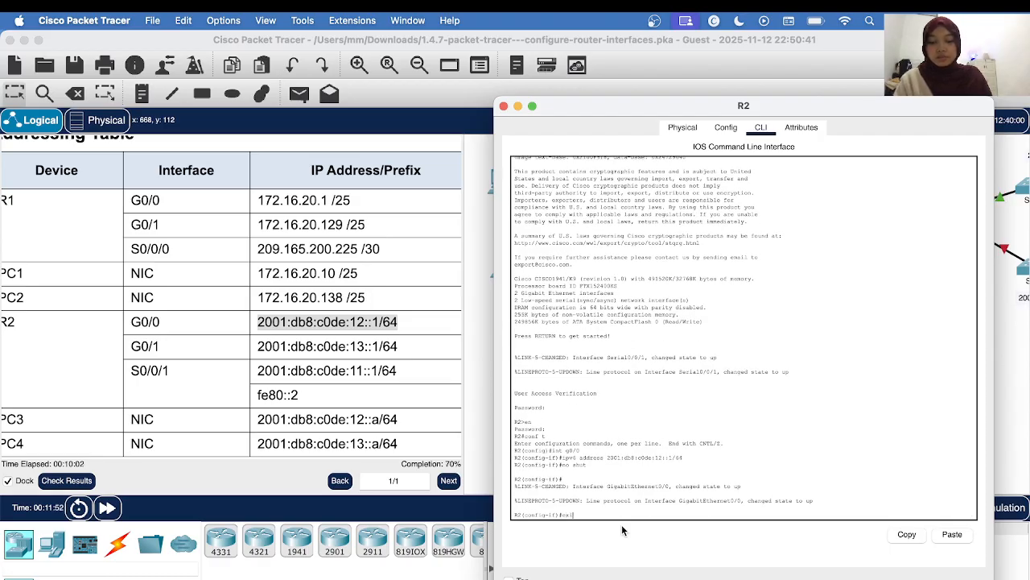
type("it")
key("Return")
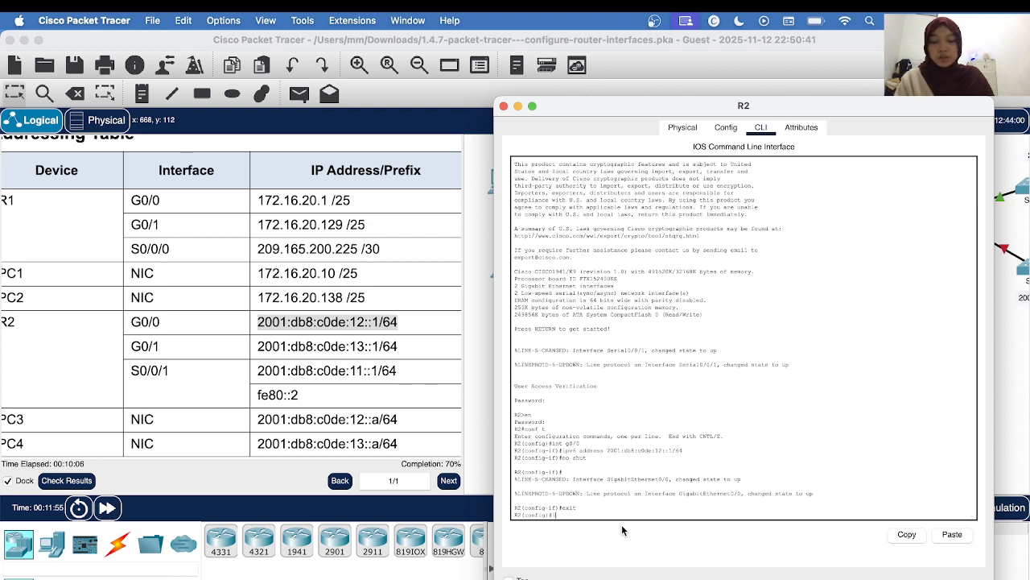
Enter interface configuration mode for g0/1 on R2.
type("int")
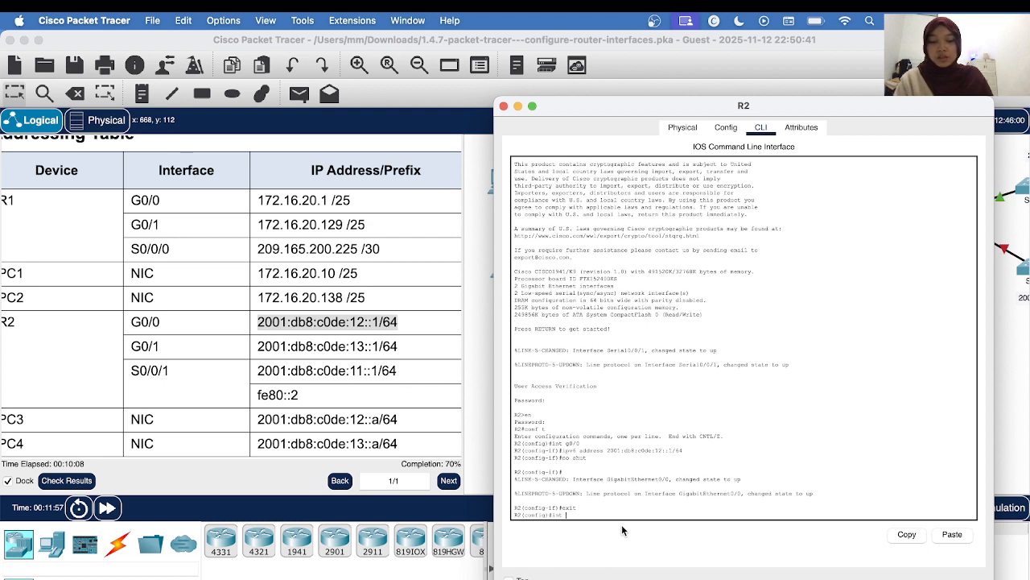
type(" g0")
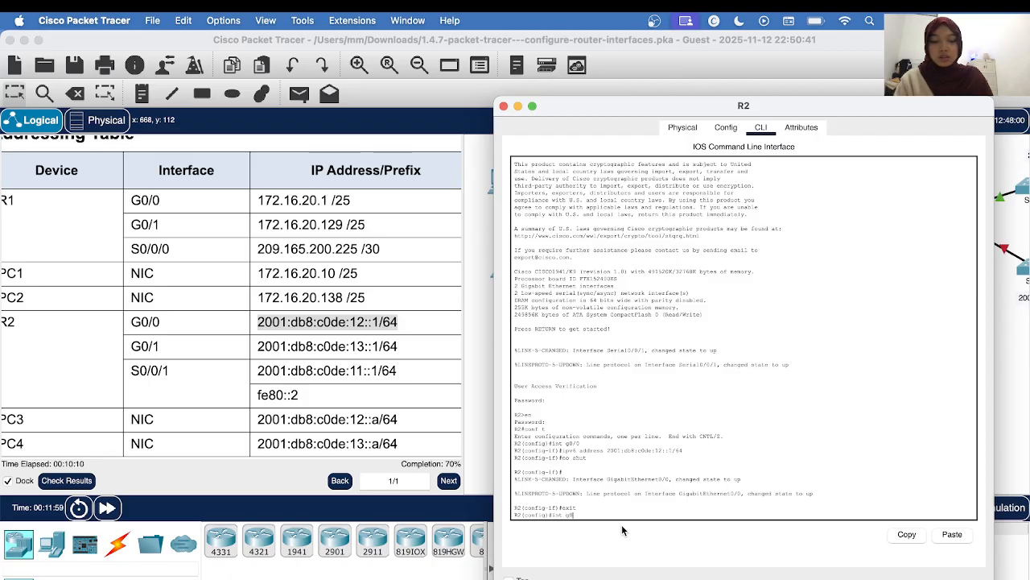
type("/")
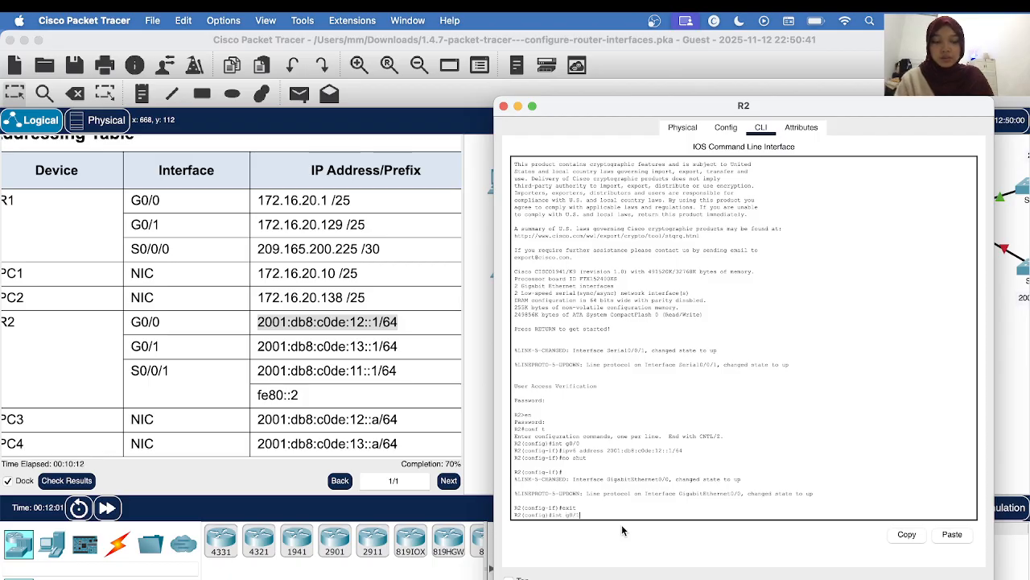
type("1")
key("Return")
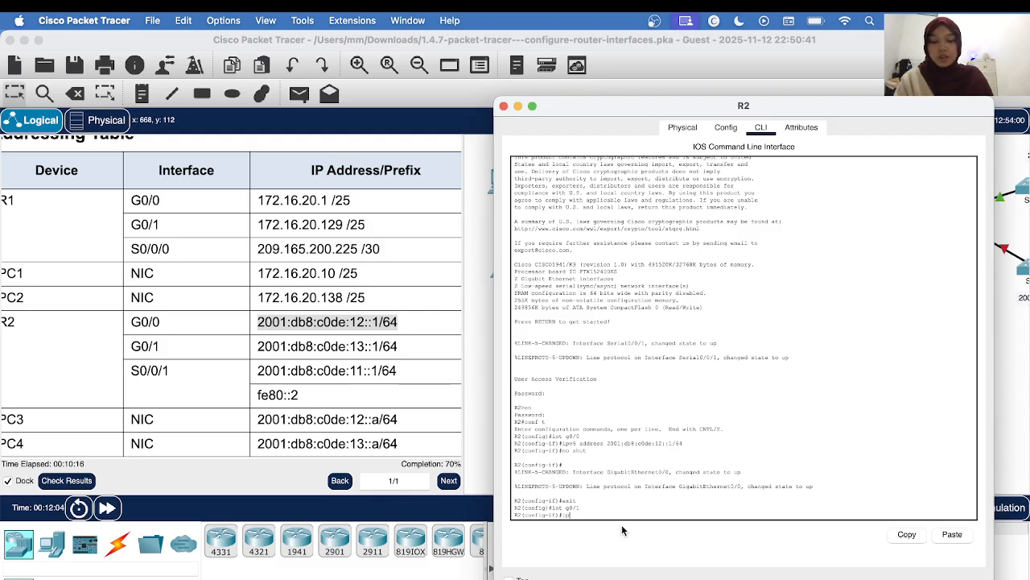
Assign the IPv6 address 2001:db8:c0de:13::1/64 from the Addressing Table to R2's G0/1 interface.
type("ipv6 address")
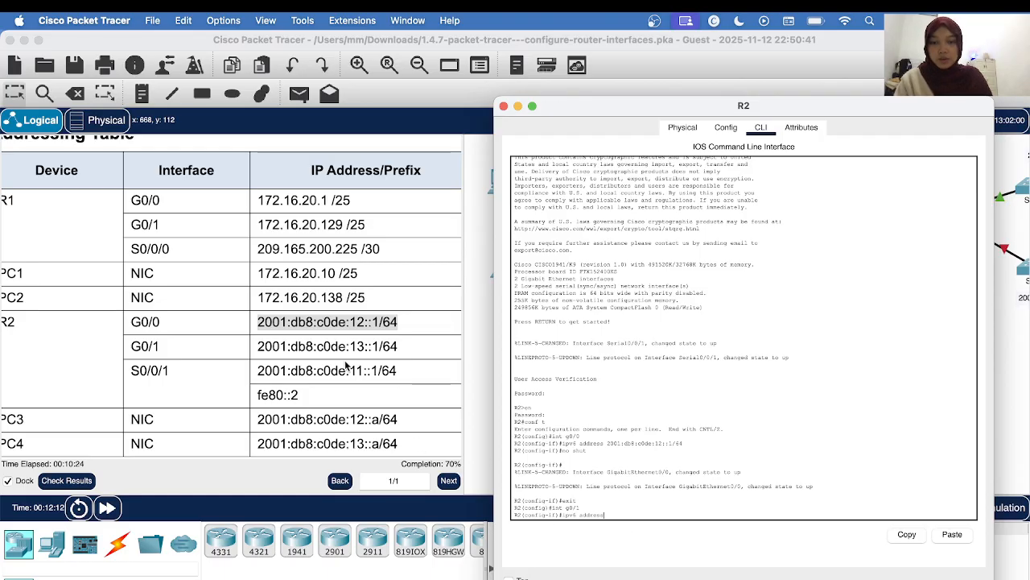
left_click_drag(262, 348, 398, 341)
right_click(396, 340)
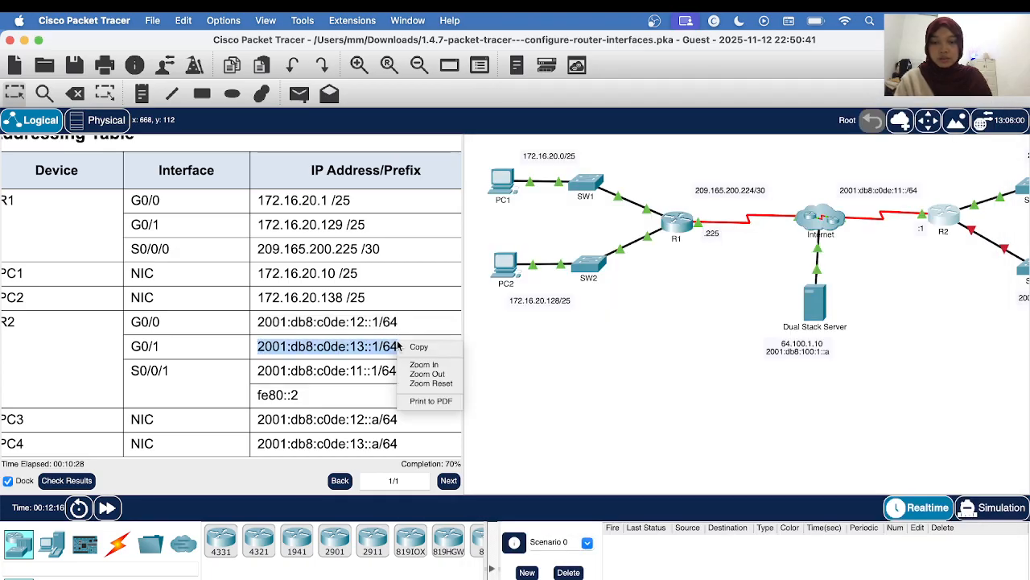
left_click(418, 347)
left_click(940, 214)
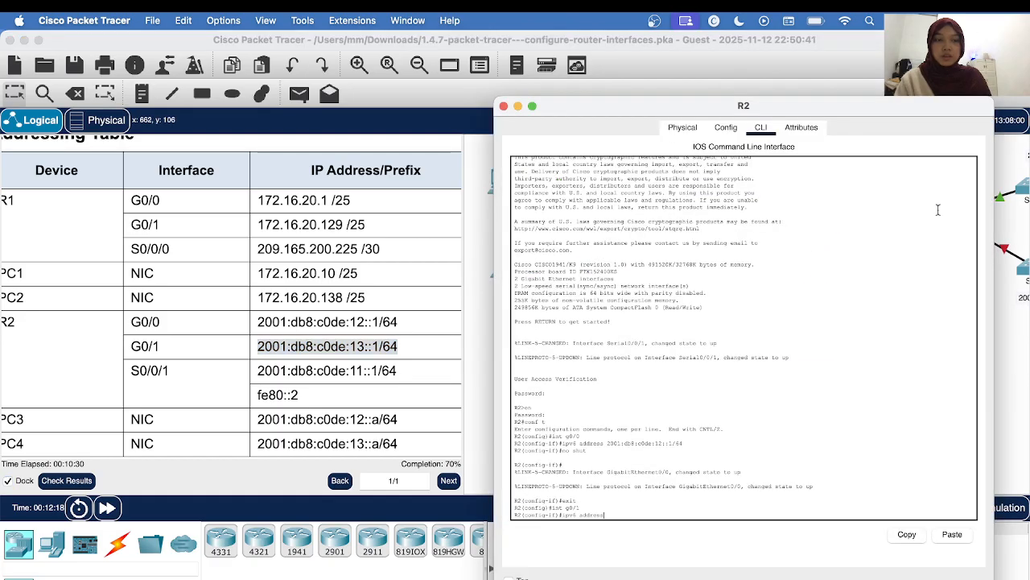
right_click(610, 519)
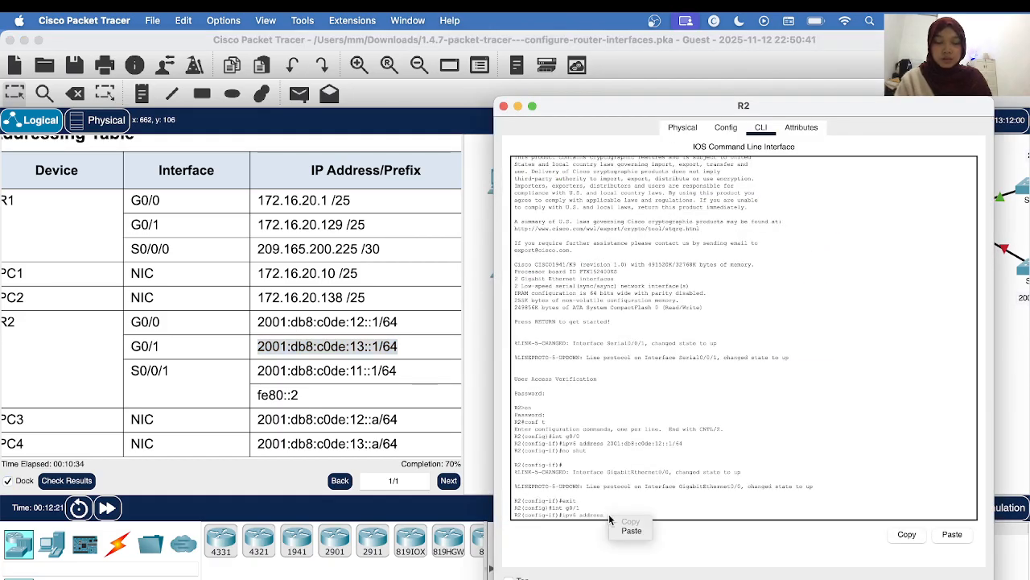
left_click(631, 530)
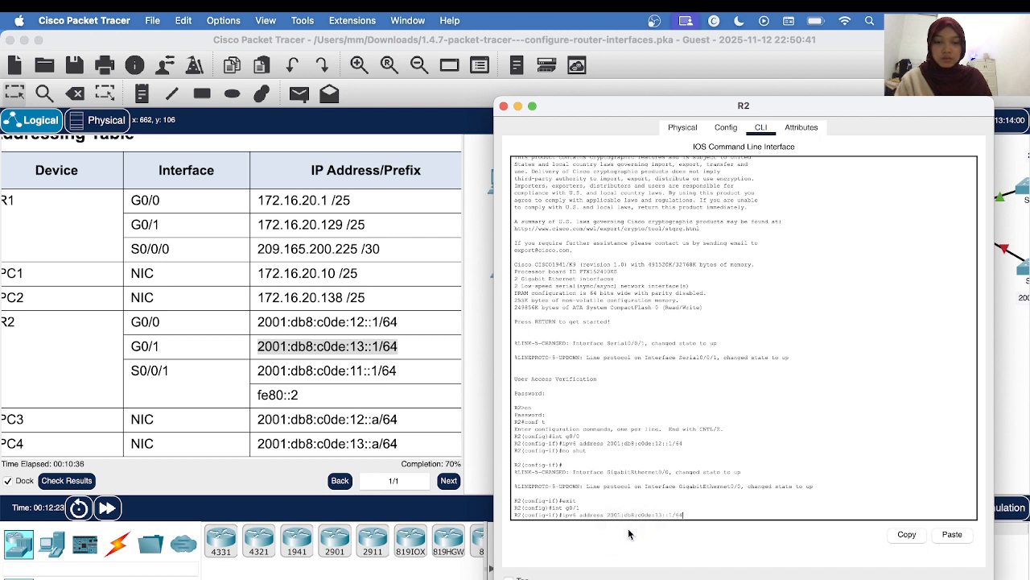
key("Return")
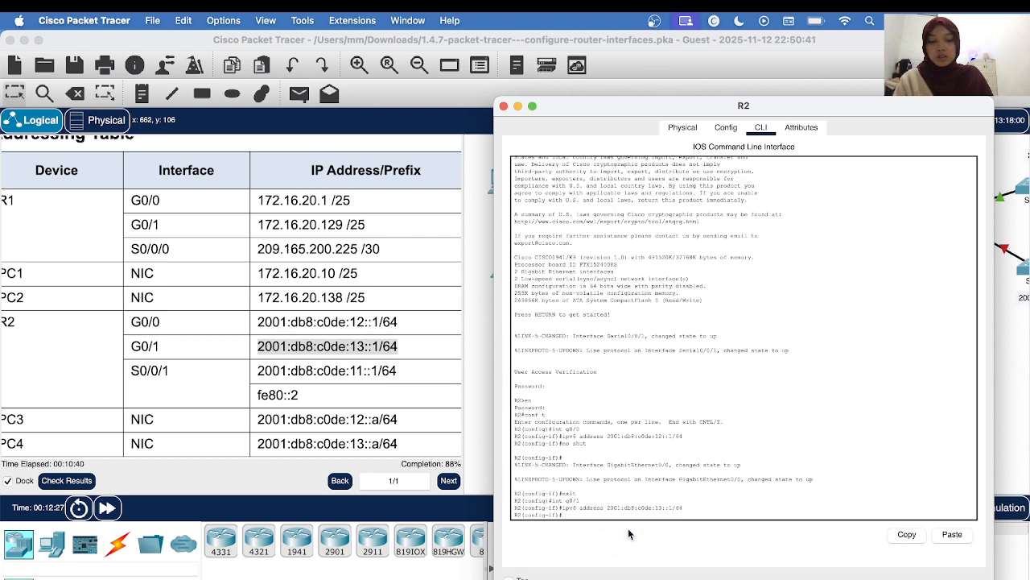
Enable R2's G0/1 interface with no shutdown and close the R2 window.
type("no shutd")
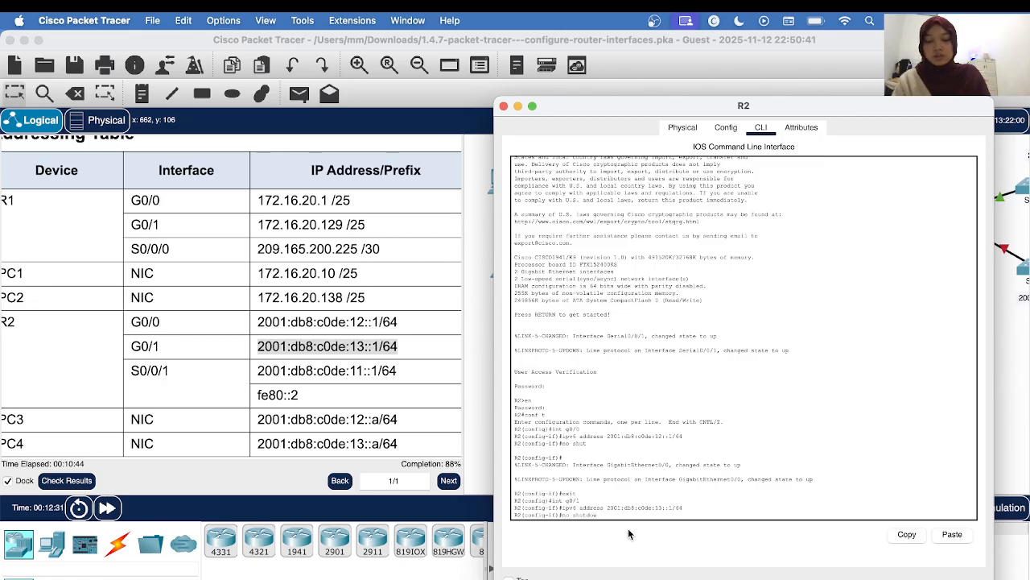
type("own")
key("Return")
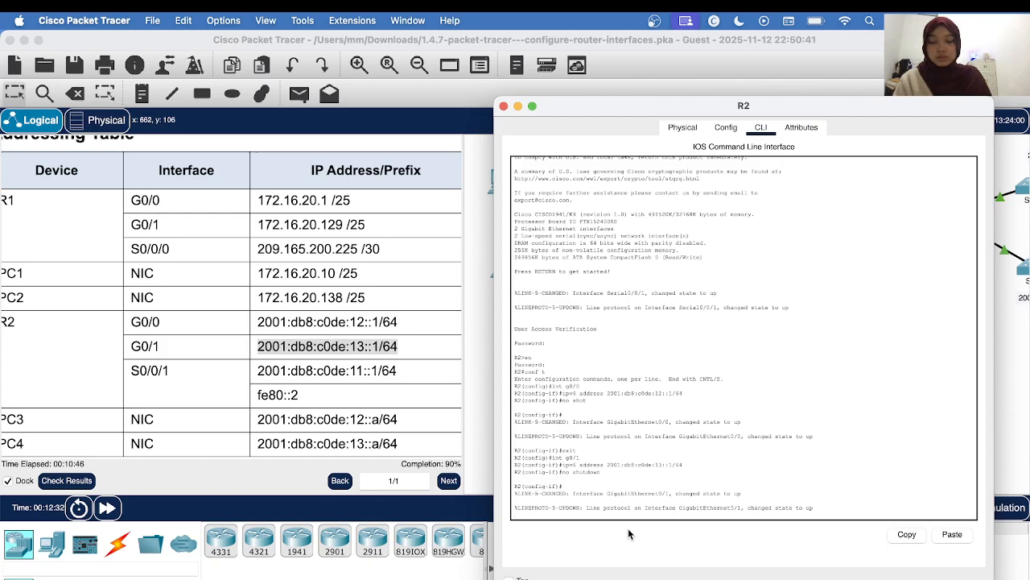
key("Return")
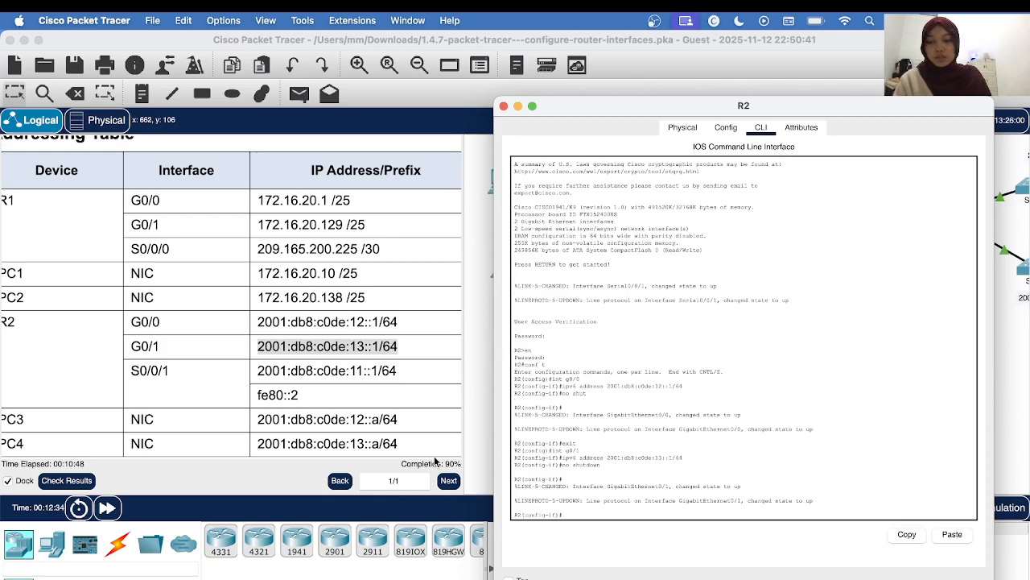
left_click(504, 107)
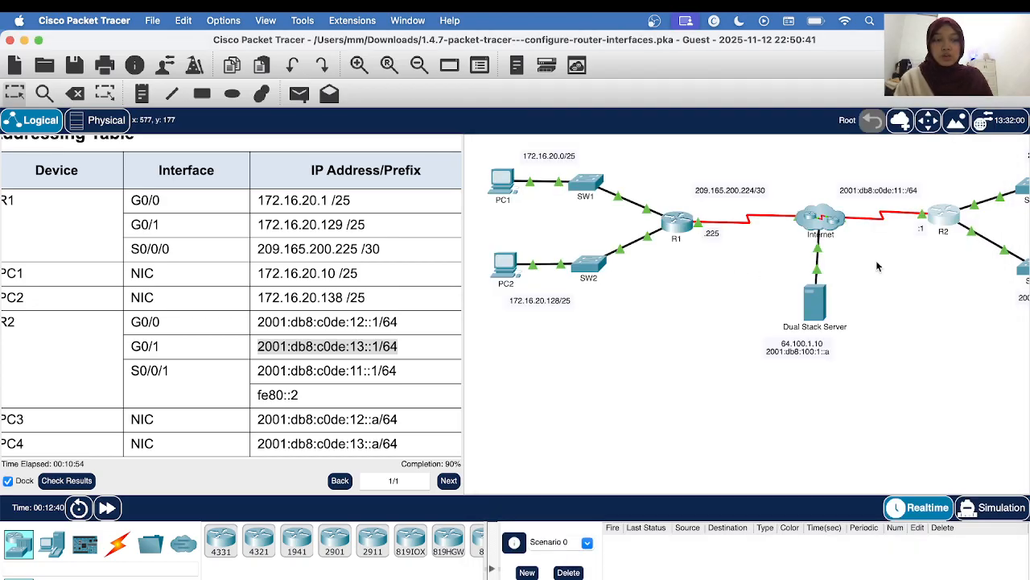
Open PC3's IP Configuration and place its window beside the Addressing Table so both can be read.
scroll(876, 260, "right", 5)
scroll(876, 260, "right", 2)
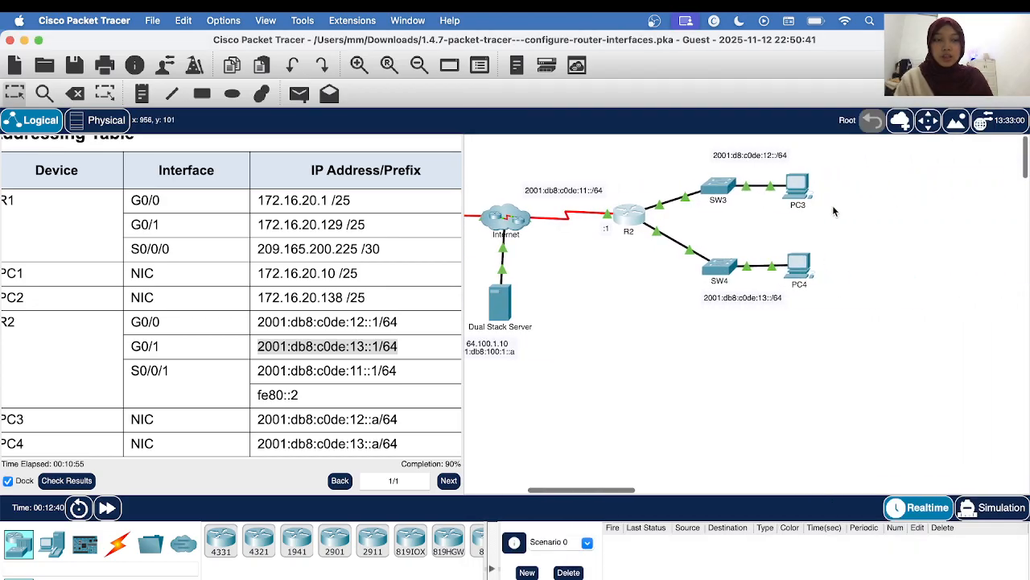
left_click(789, 187)
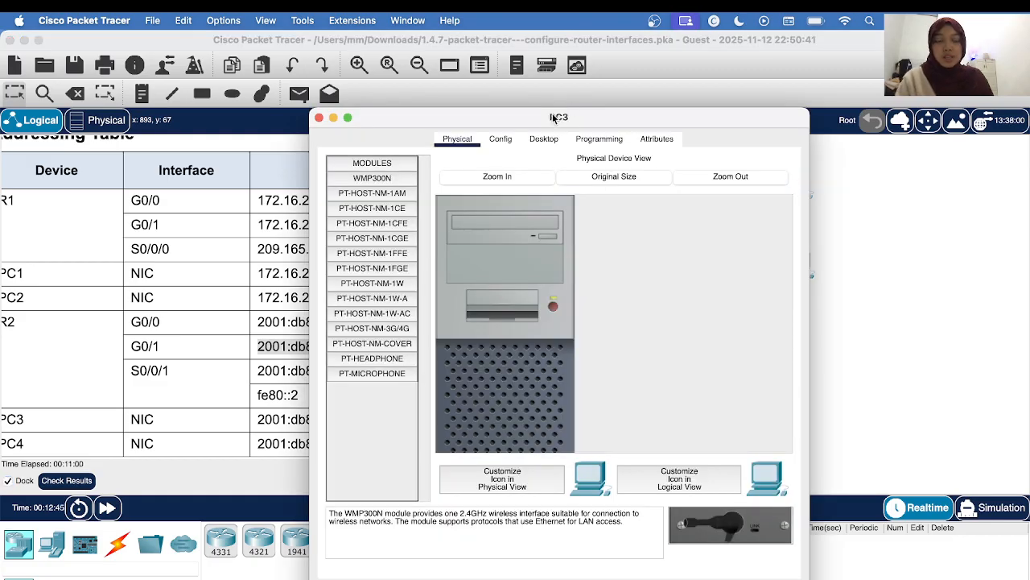
left_click(542, 142)
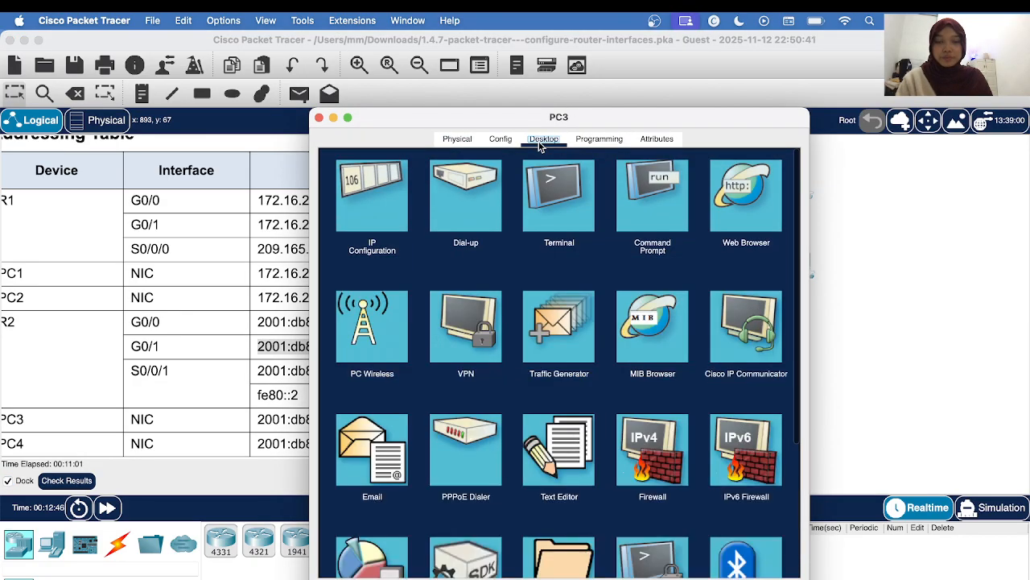
left_click(390, 186)
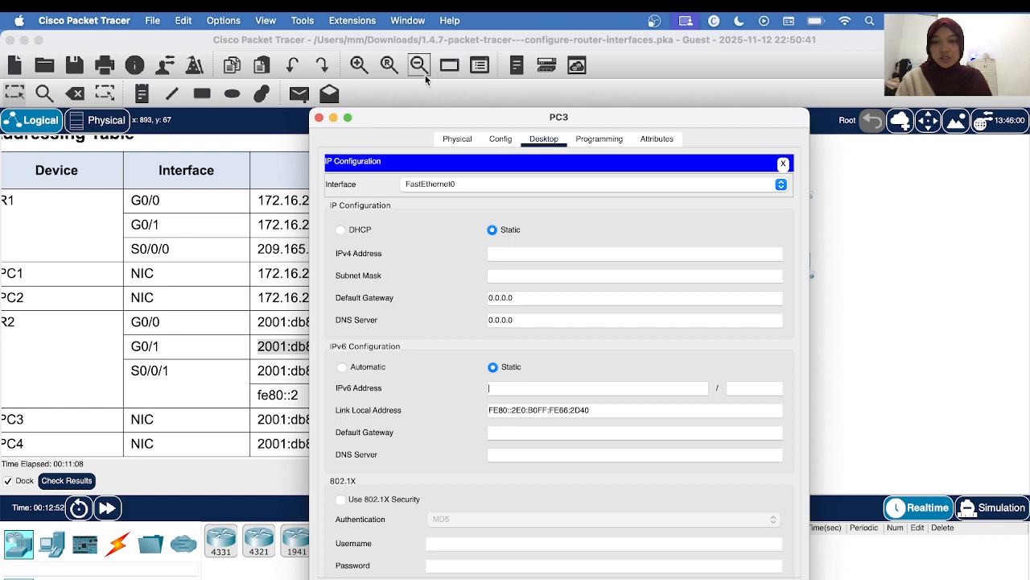
left_click_drag(409, 112, 565, 106)
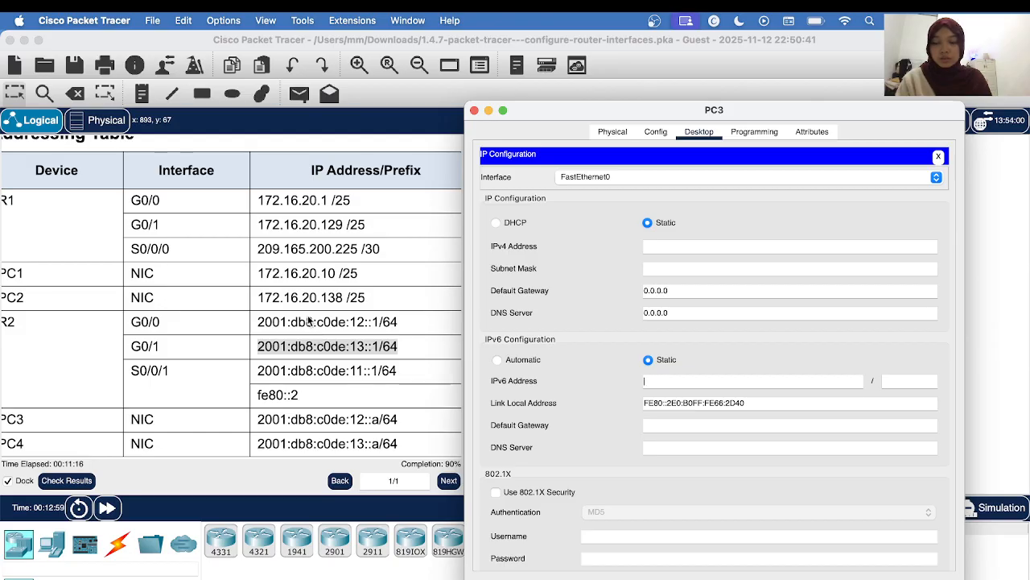
Set PC3's static IPv6 address to 2001:db8:c0de:12::a from the Addressing Table with prefix length 64.
scroll(236, 383, "down", 1)
scroll(236, 383, "left", 1)
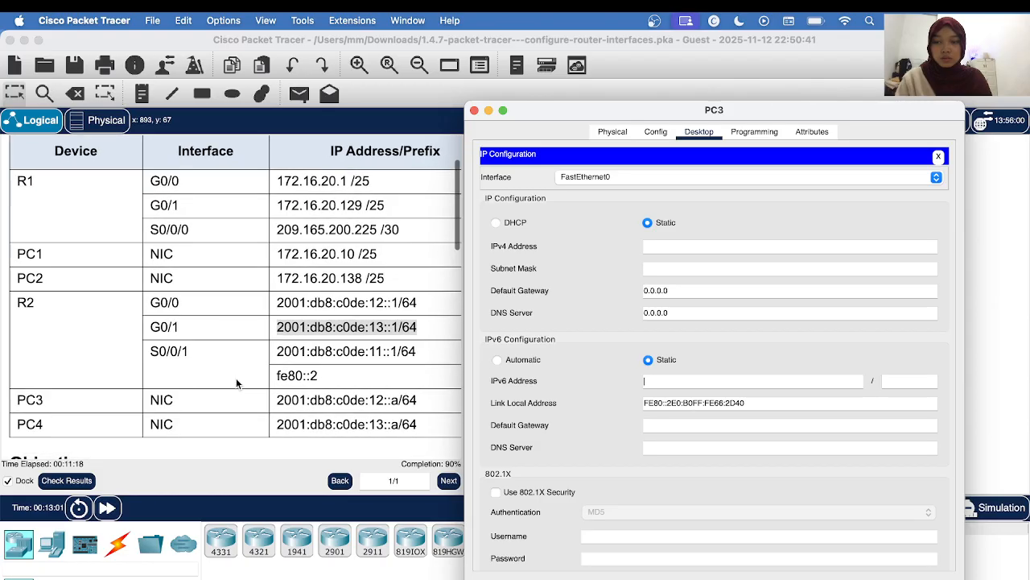
left_click_drag(277, 400, 396, 401)
right_click(396, 401)
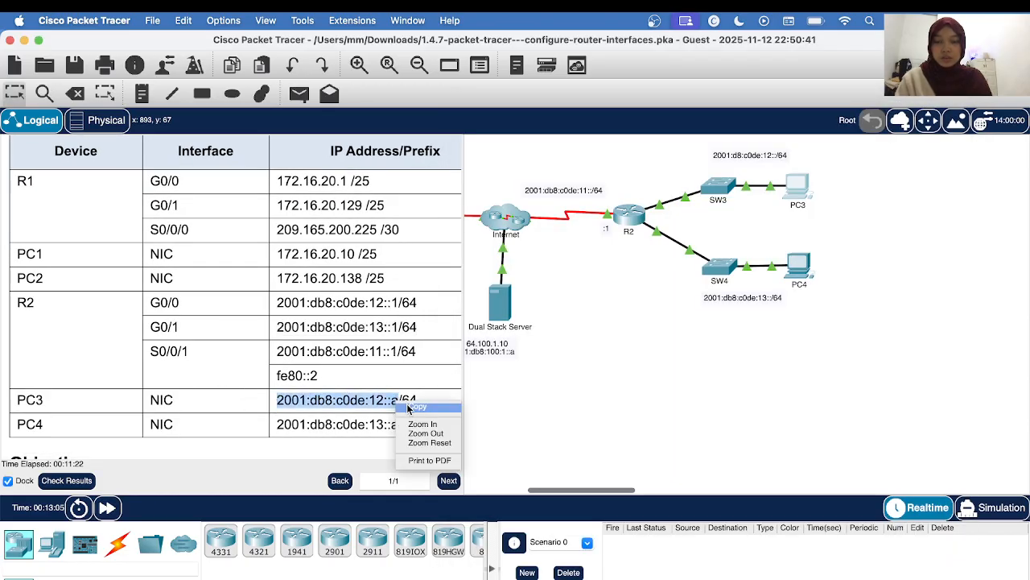
left_click(415, 407)
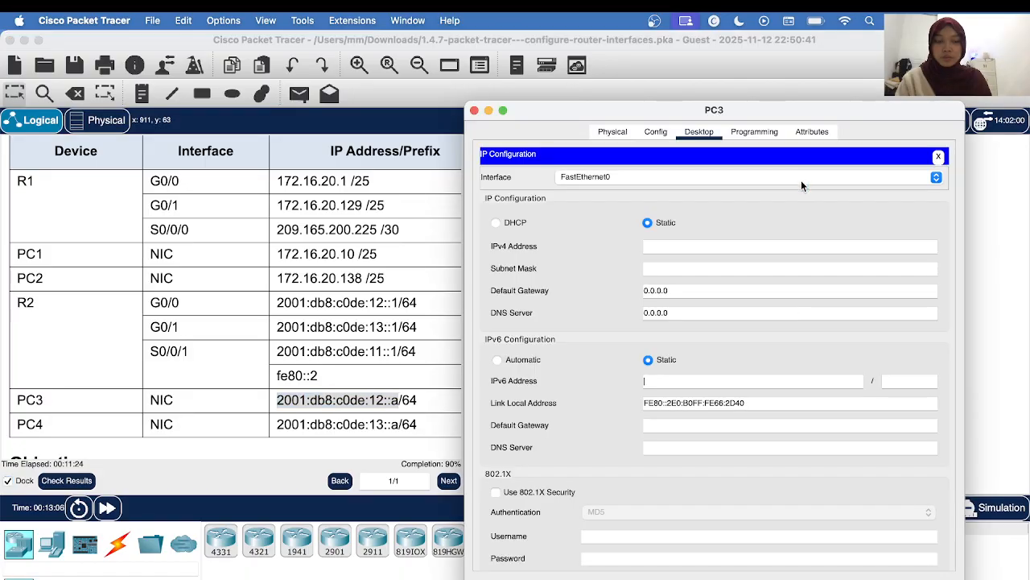
left_click(798, 187)
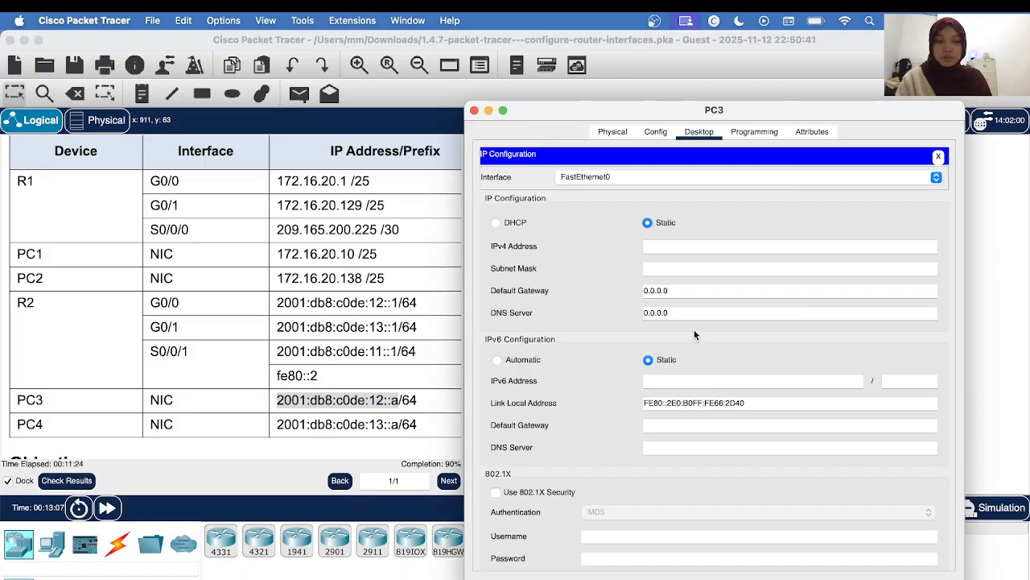
right_click(653, 380)
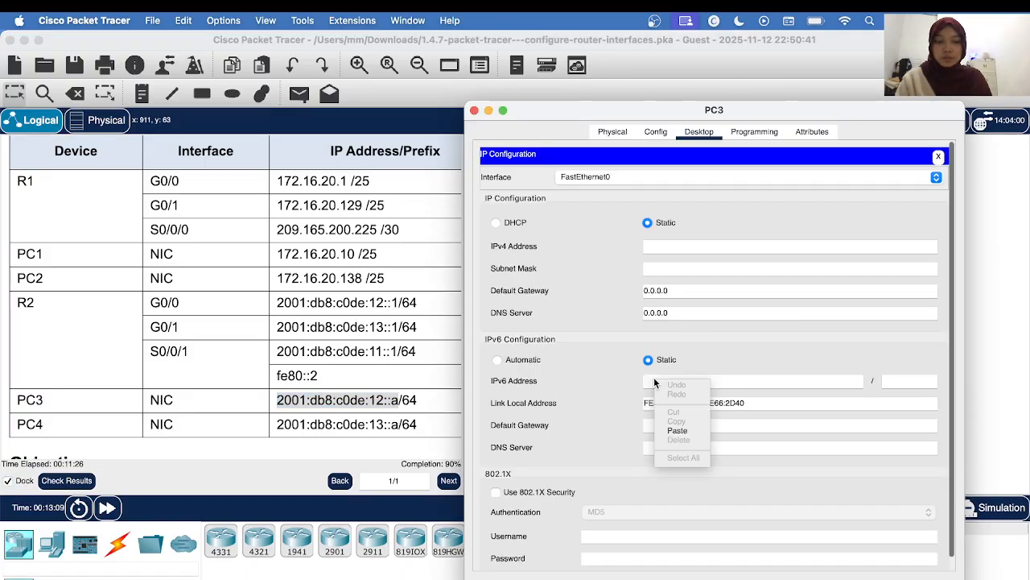
left_click(679, 430)
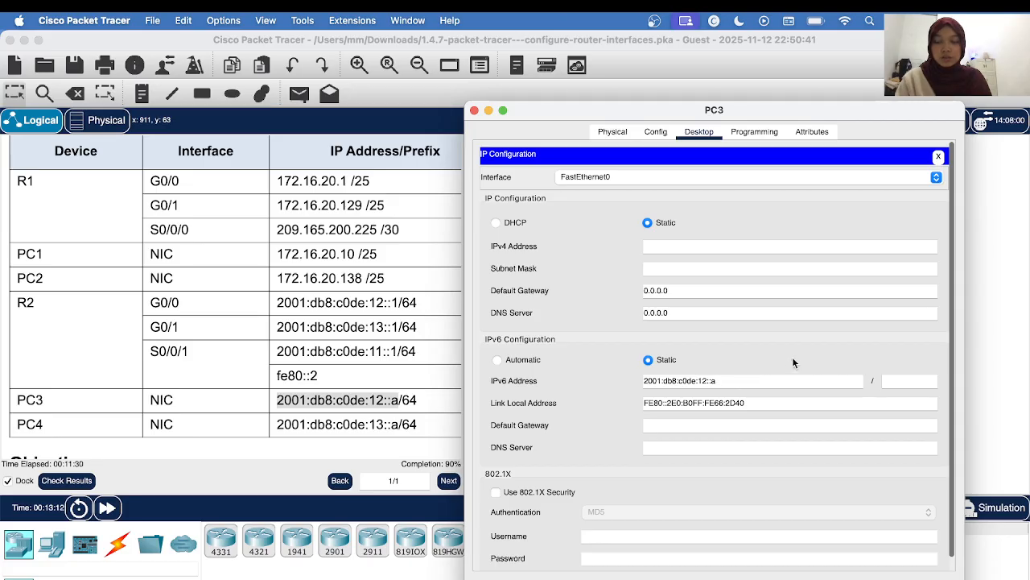
left_click(898, 383)
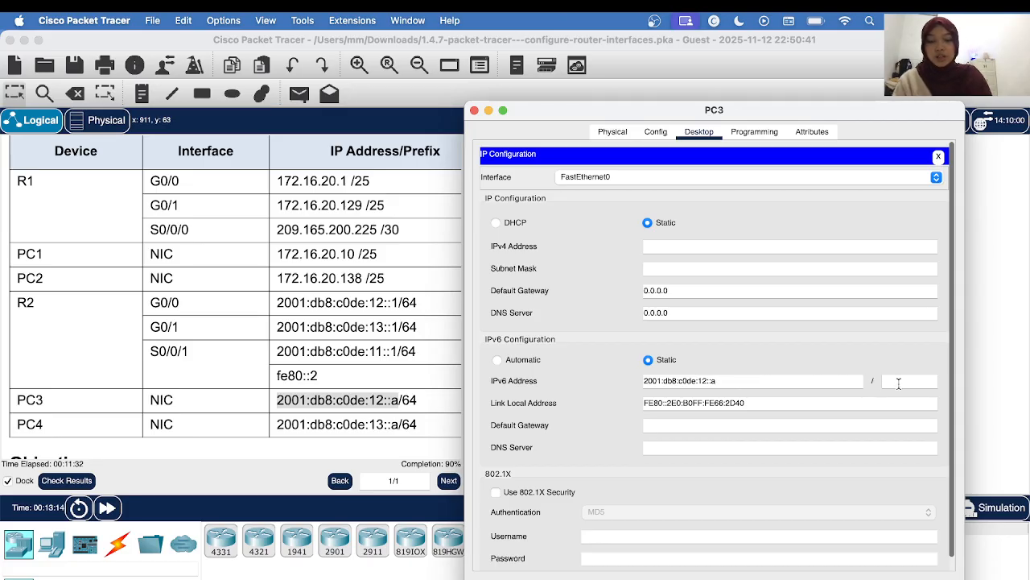
type("64")
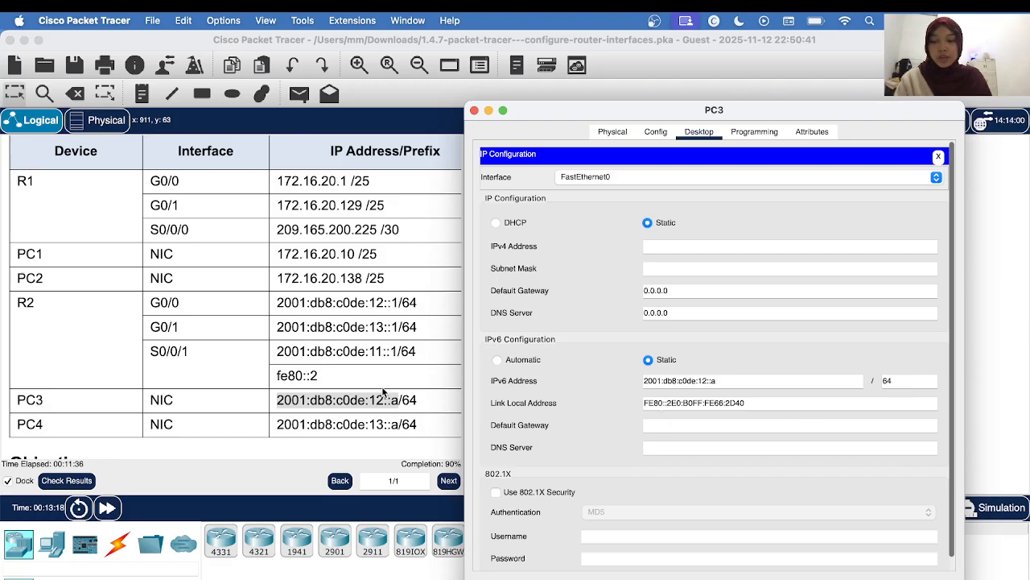
Try to set PC3's IPv6 default gateway to fe80:2.
scroll(384, 406, "down", 2)
scroll(384, 406, "right", 2)
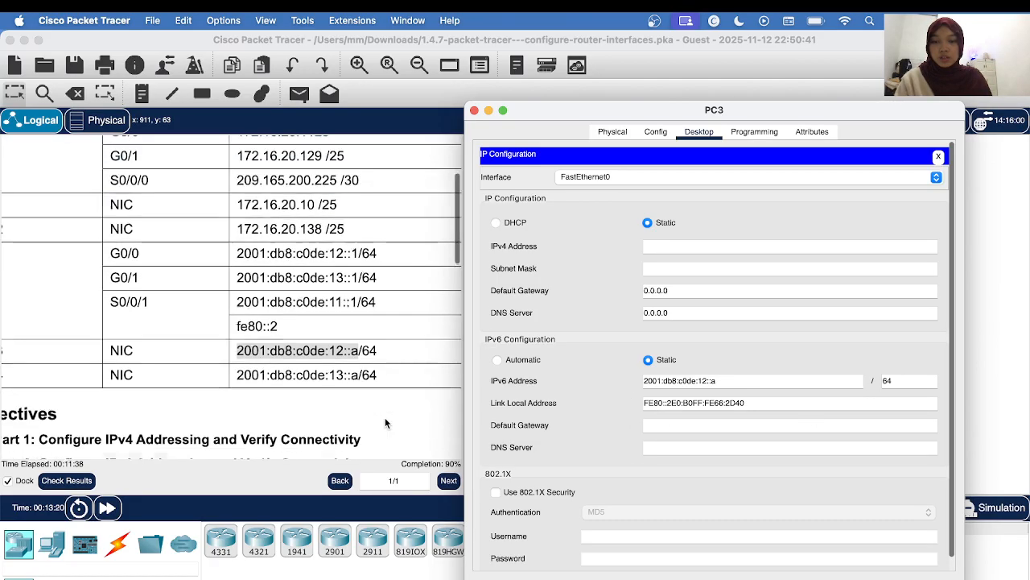
left_click(669, 428)
type("f")
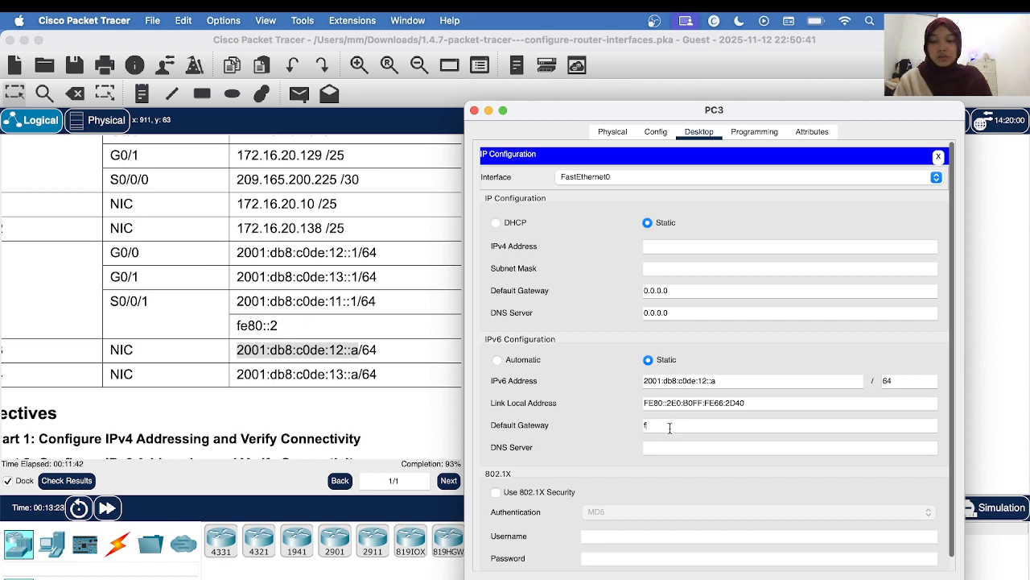
type("e8")
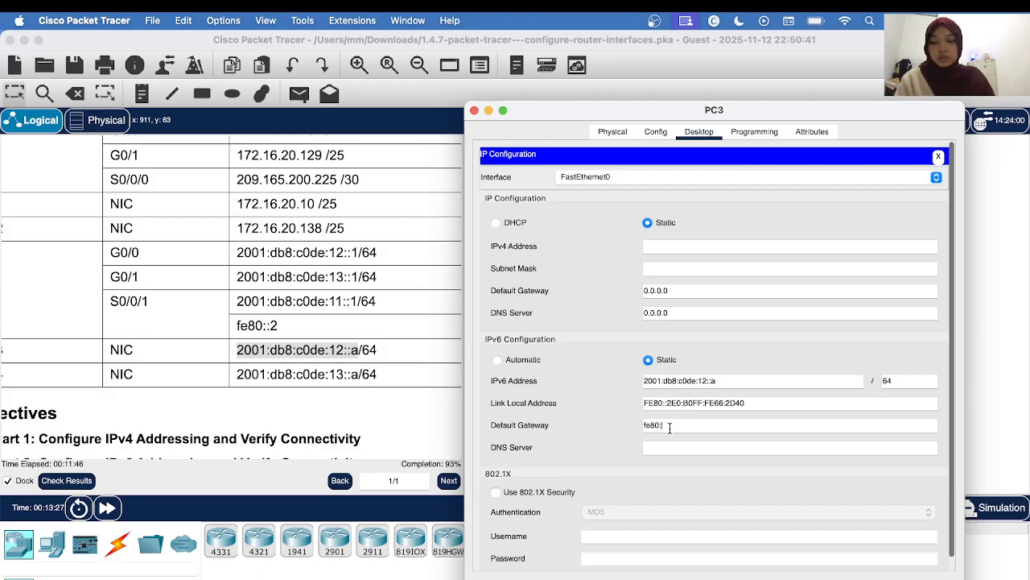
type("0::2")
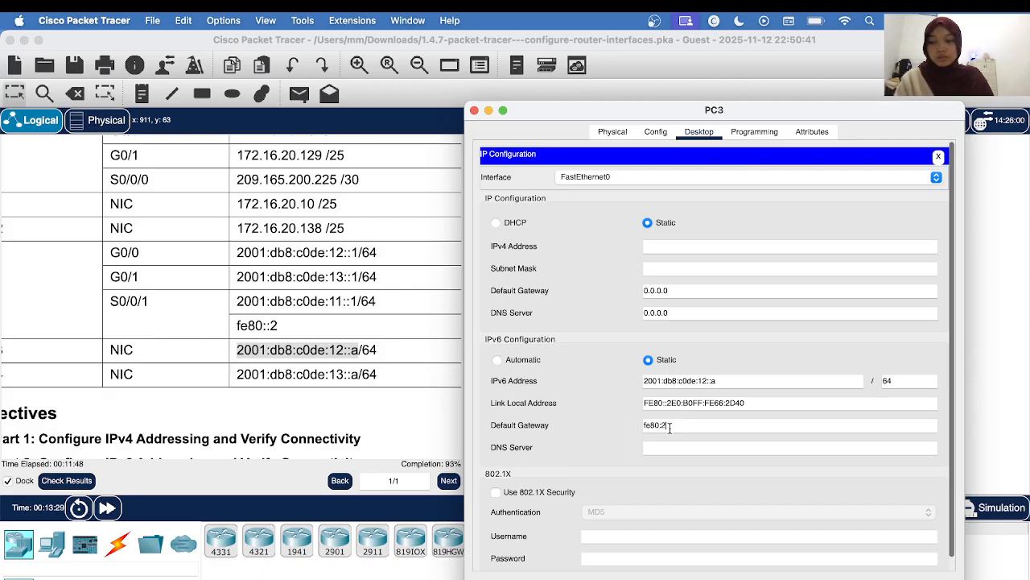
key("Return")
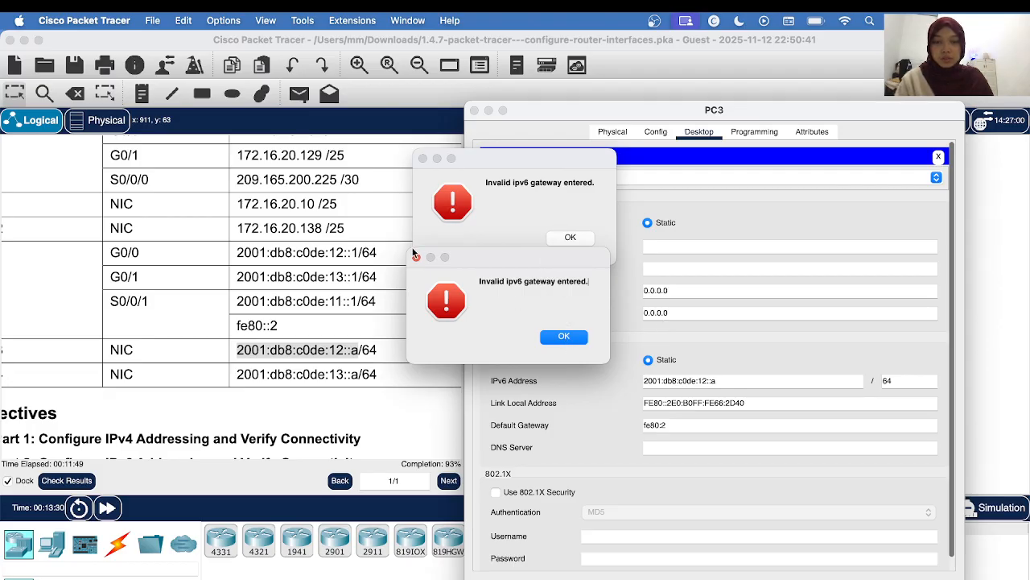
left_click(416, 257)
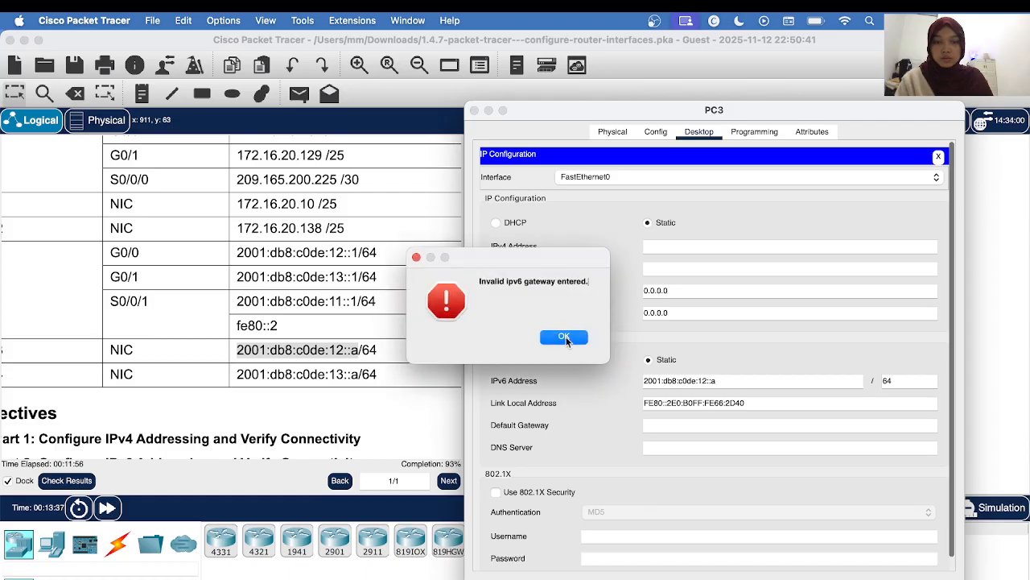
left_click(566, 336)
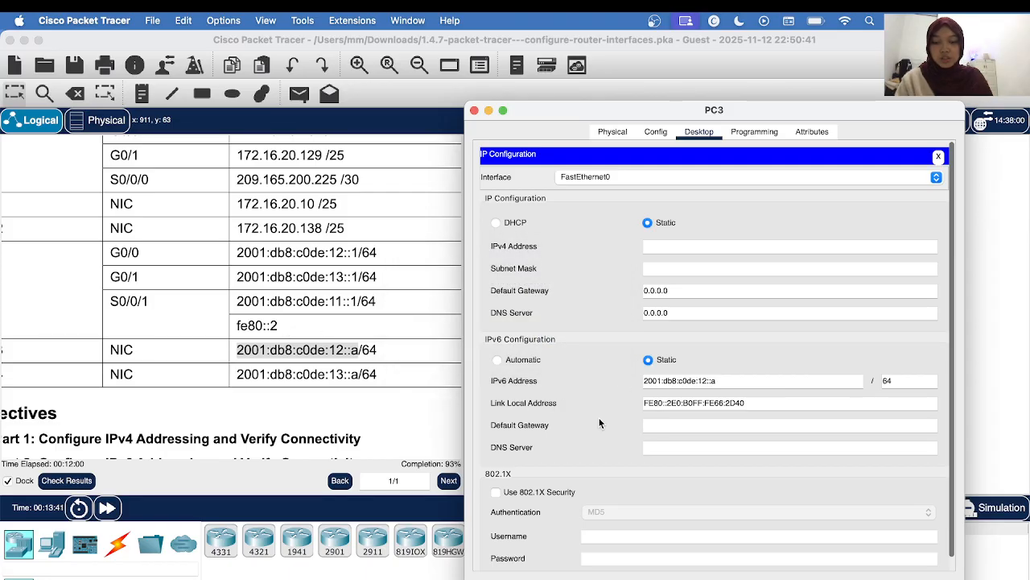
Try to set PC3's IPv6 default gateway in capital letters as FE80:2.
type("FE")
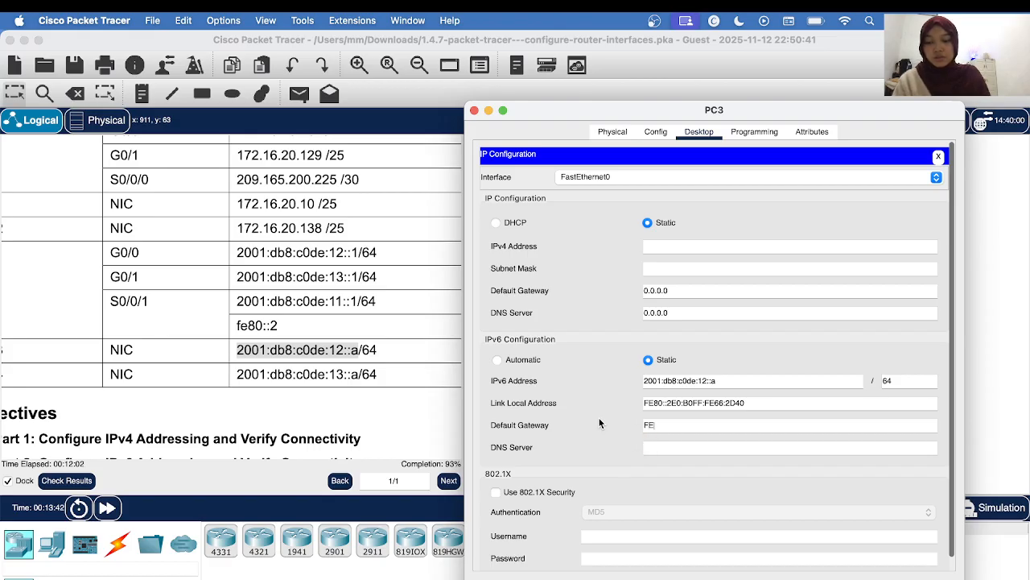
key("Caps_Lock")
type("E80")
key("Caps_Lock")
type("0:")
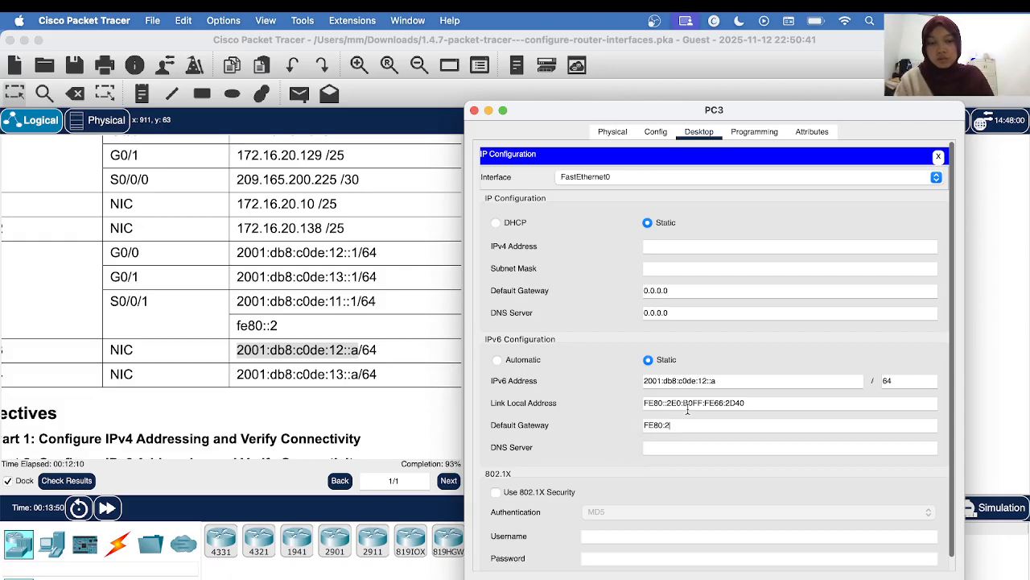
type("2")
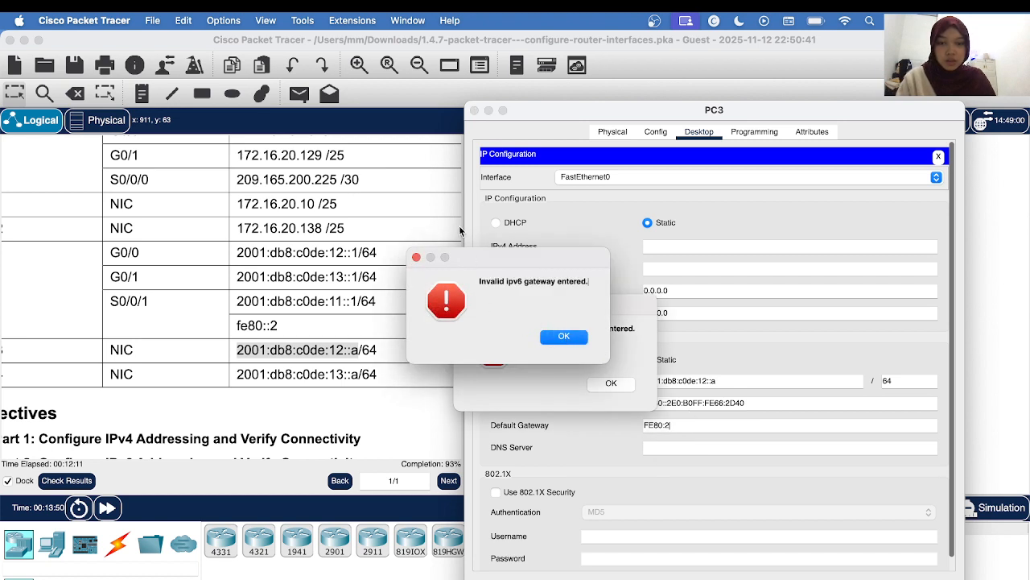
left_click(554, 337)
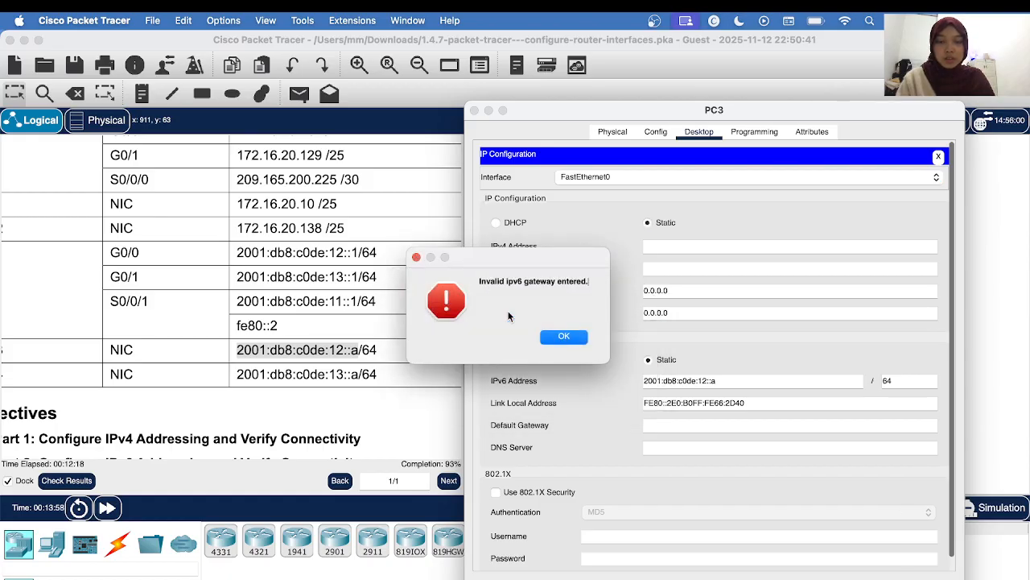
left_click(556, 337)
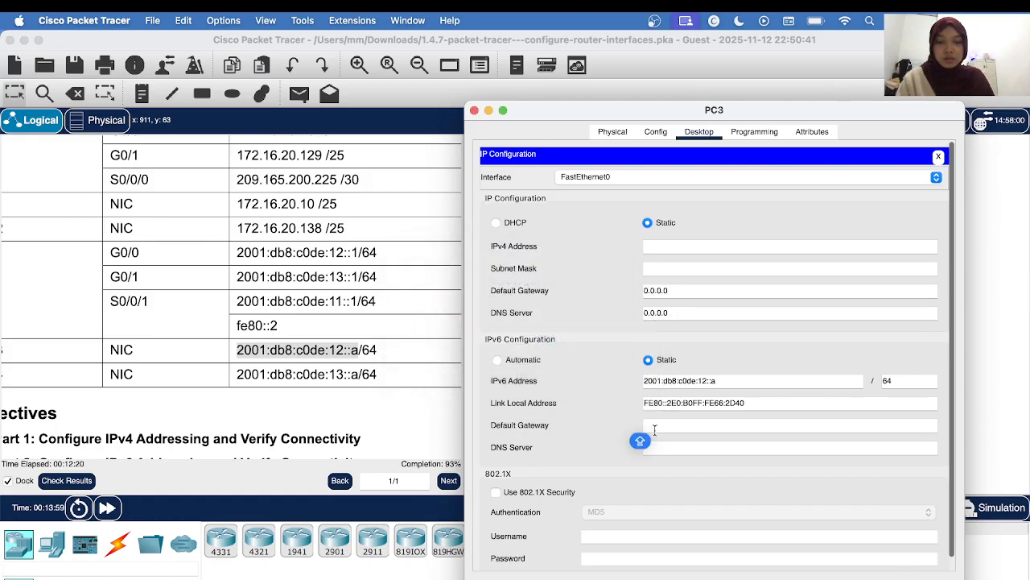
Set PC3's IPv6 default gateway to fe80::2, close its IP Configuration and minimize the PC3 window.
type("fe80")
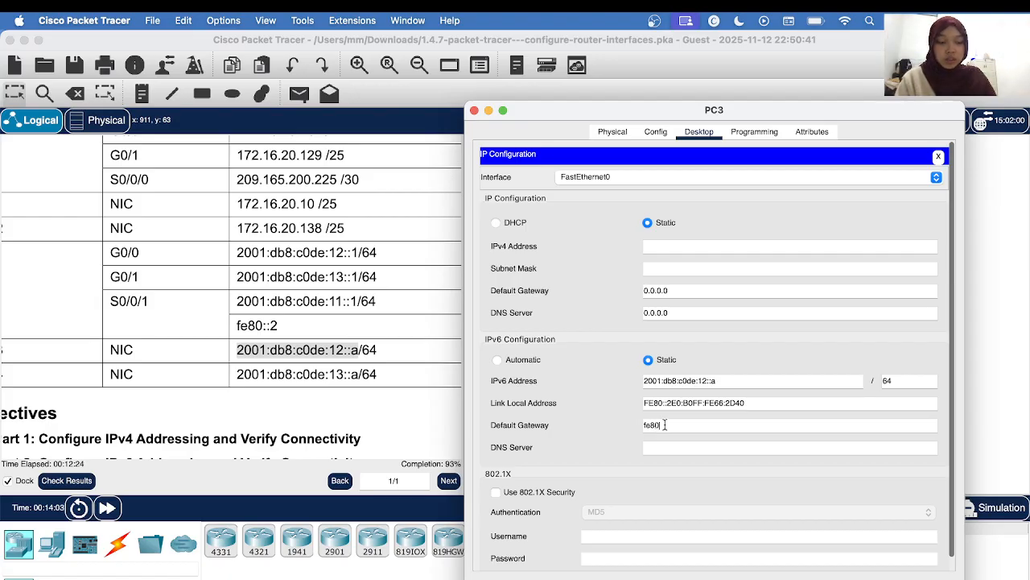
type("::2")
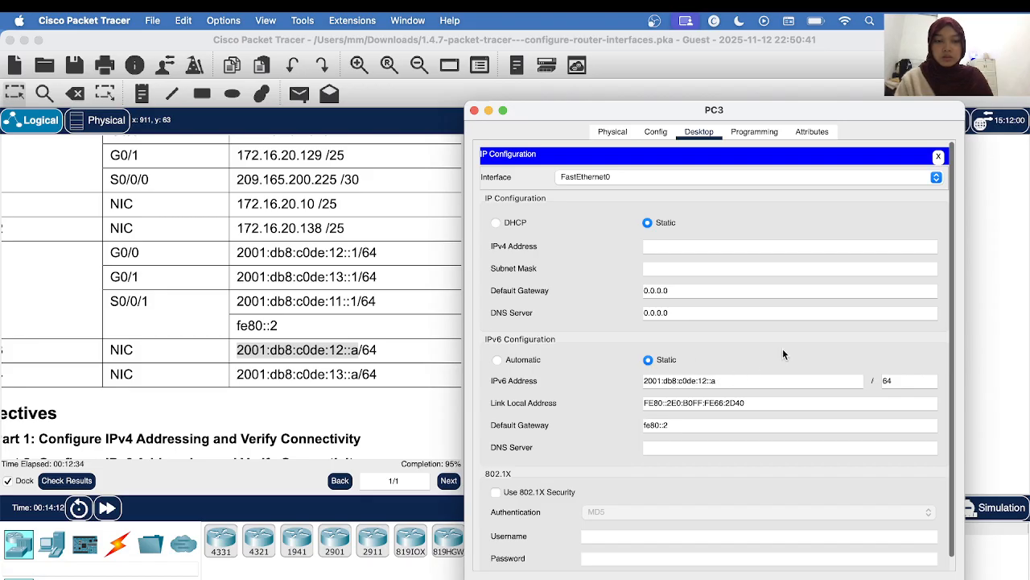
left_click(935, 157)
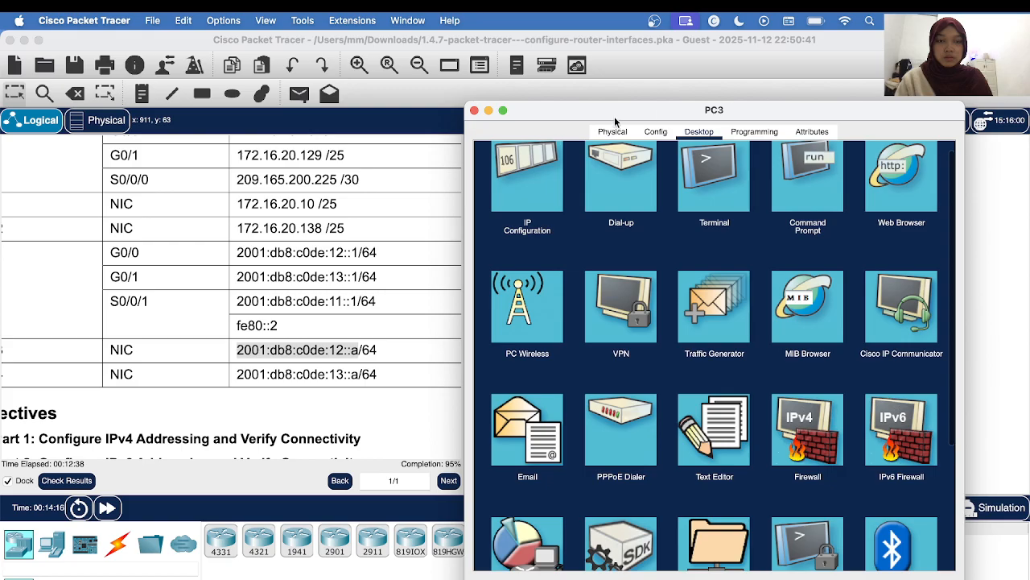
left_click(489, 111)
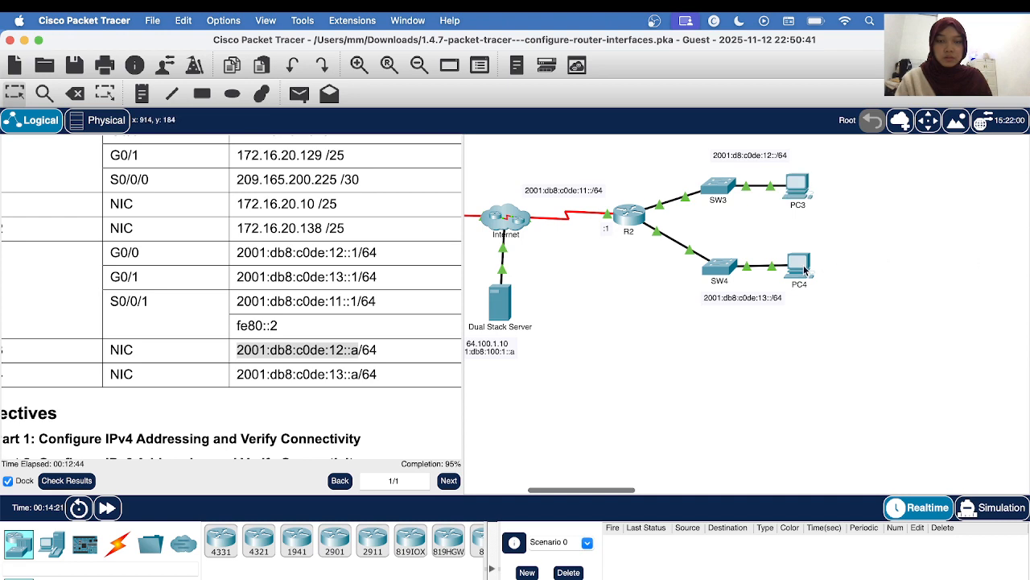
Open PC4's IP Configuration and copy PC4's IPv6 address 2001:db8:c0de:13::a from the Addressing Table without the prefix length.
left_click(801, 268)
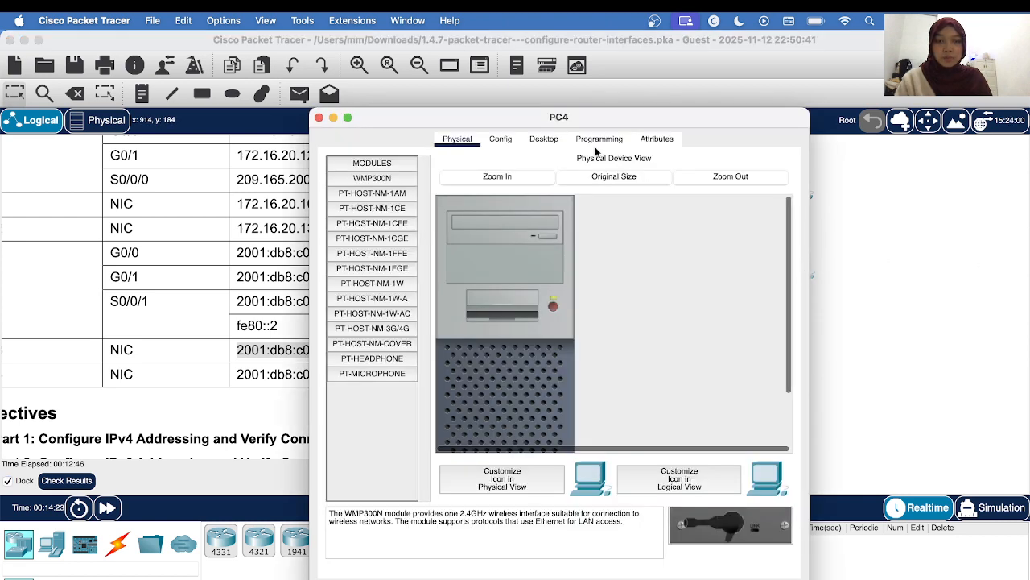
left_click(545, 140)
left_click(375, 229)
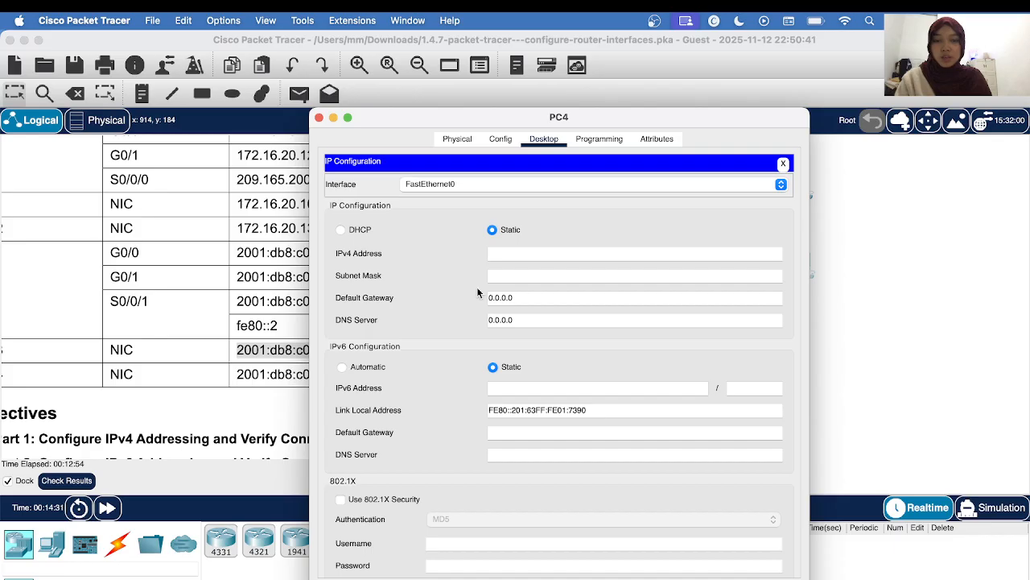
left_click(252, 377)
left_click_drag(234, 376, 359, 376)
right_click(359, 377)
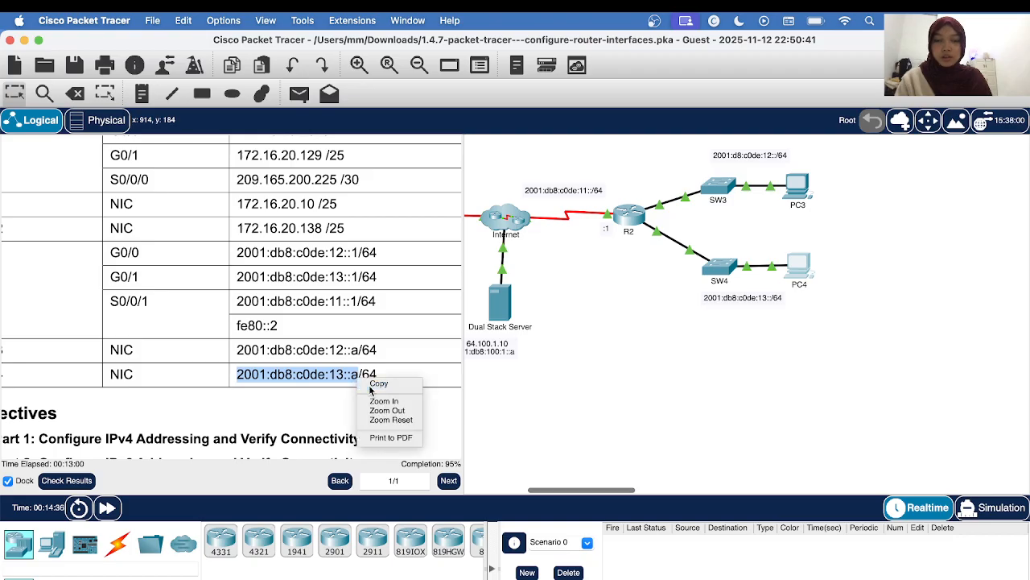
left_click(378, 384)
left_click(799, 271)
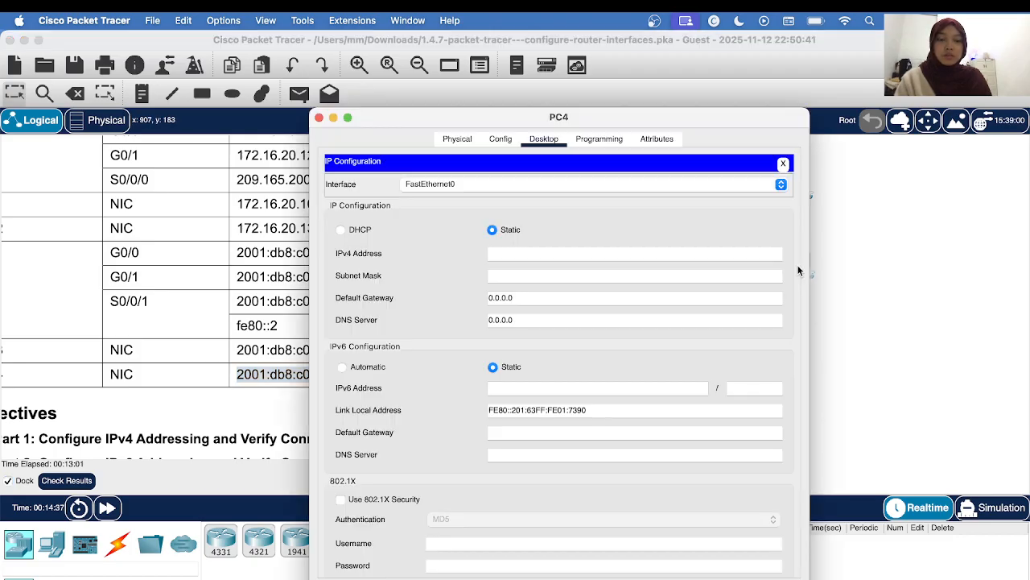
right_click(609, 252)
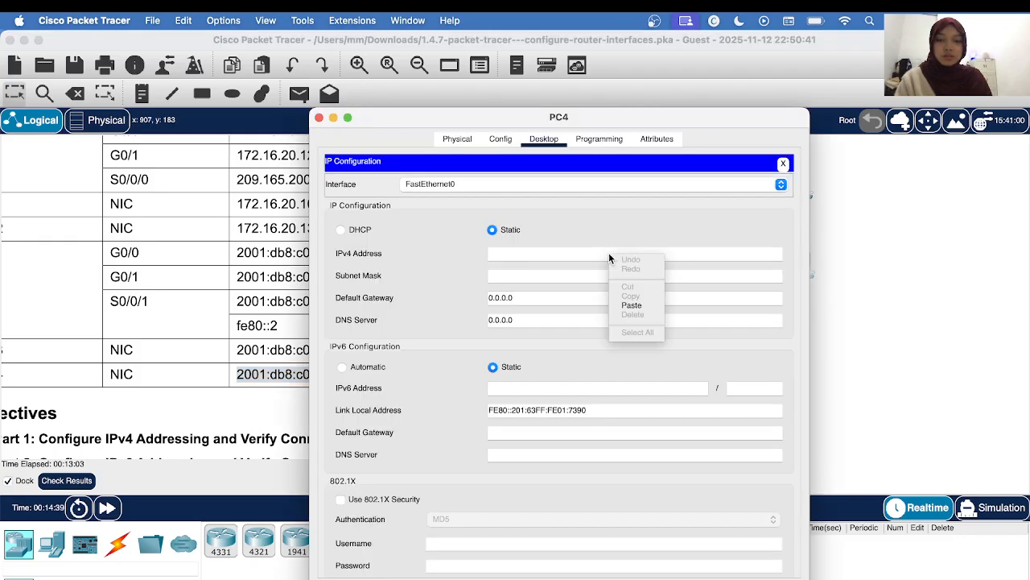
left_click(638, 305)
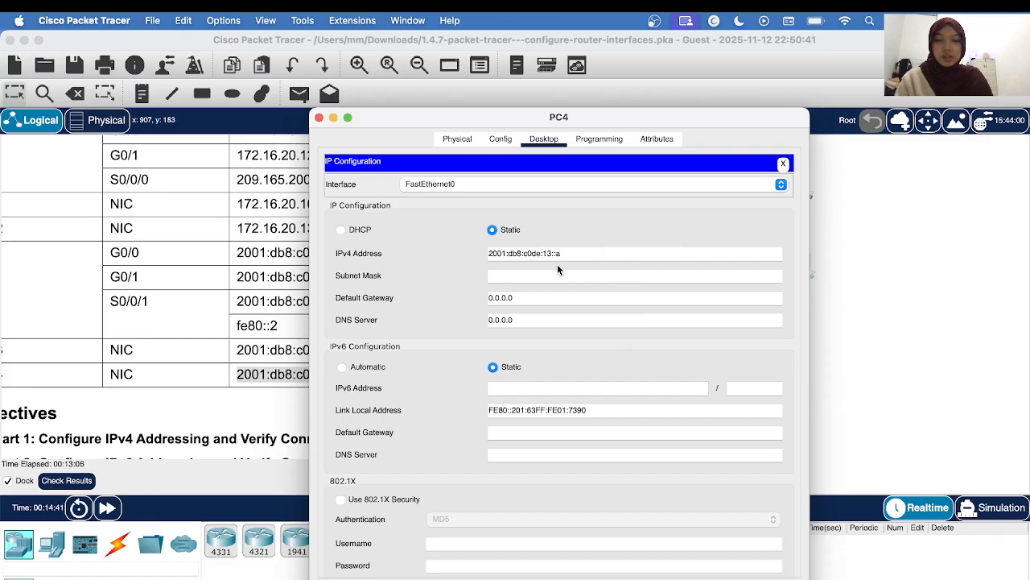
key("super+a")
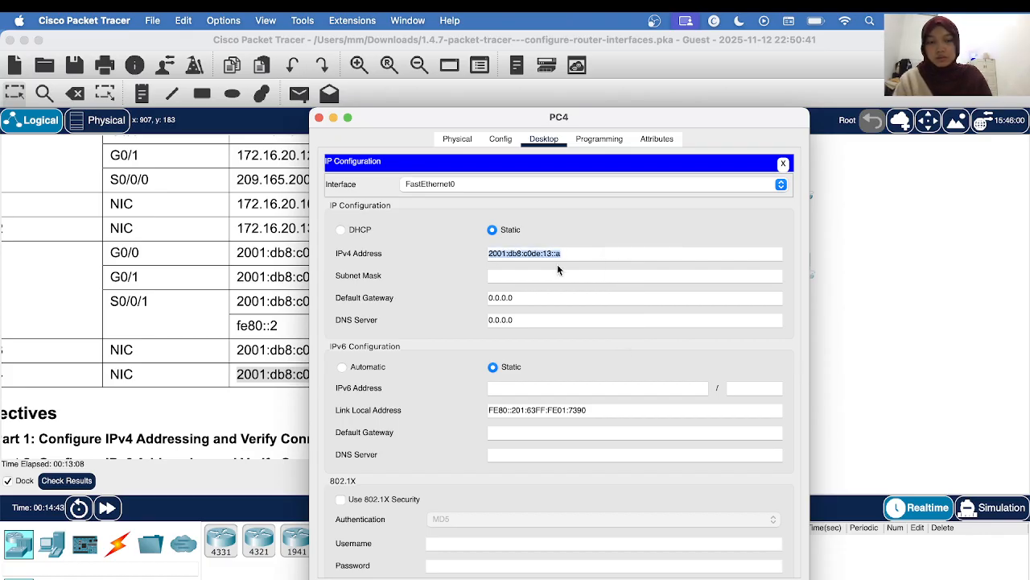
key("BackSpace")
Set PC4's static IPv6 address to 2001:db8:c0de:13::a with prefix length 64 and its IPv6 default gateway to fe80::2.
left_click(515, 389)
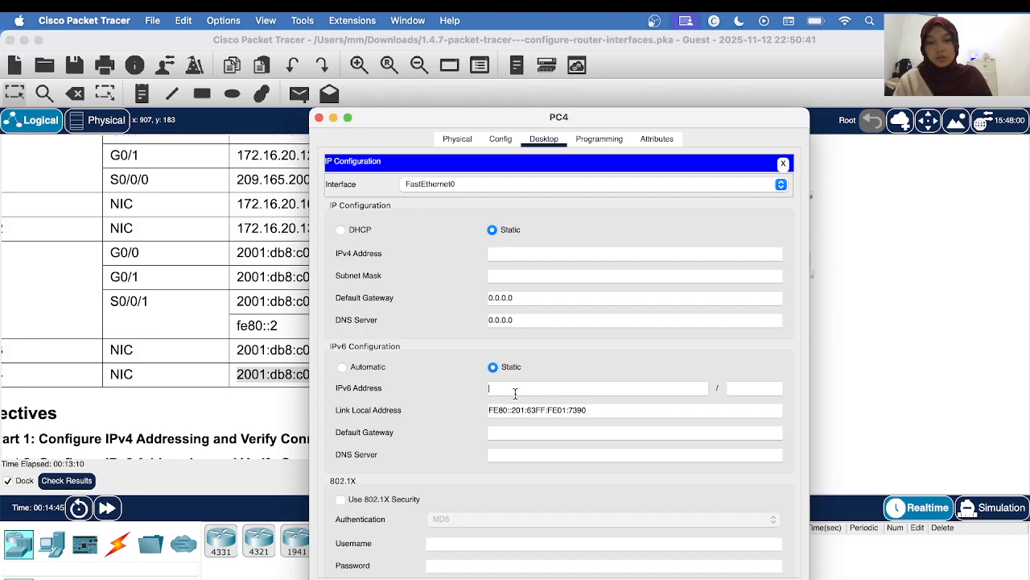
key("super+v")
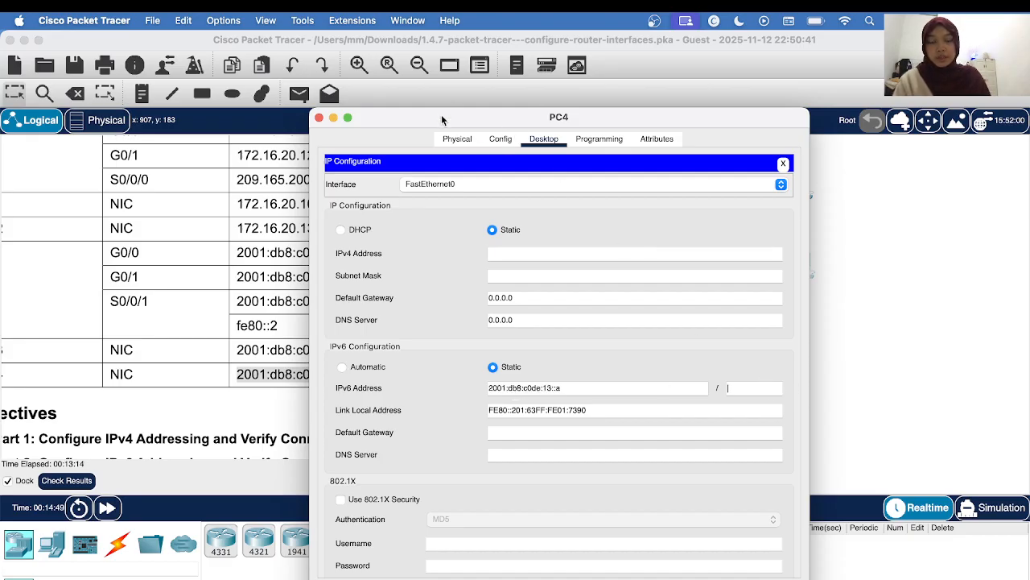
left_click_drag(441, 114, 652, 105)
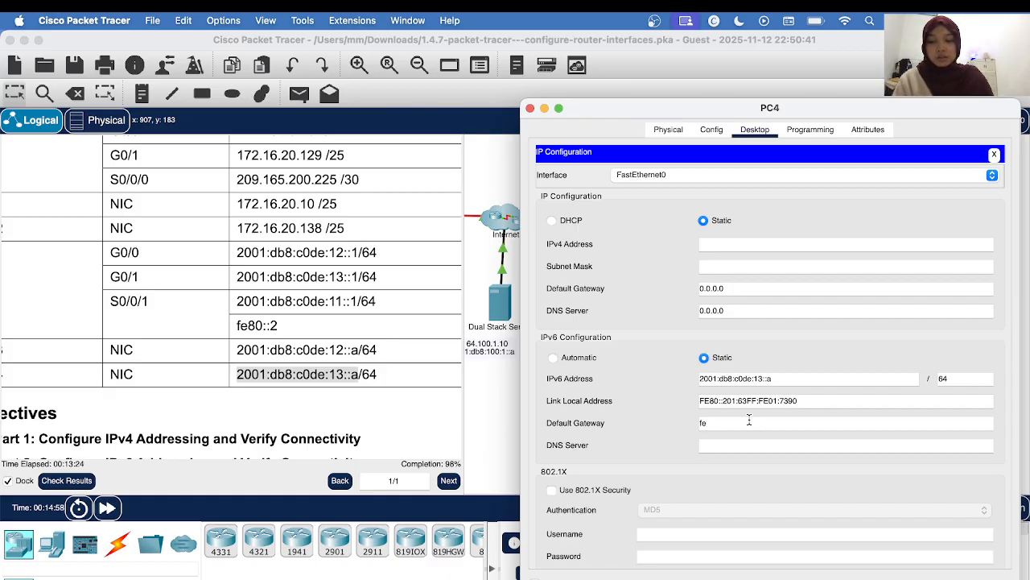
type("0")
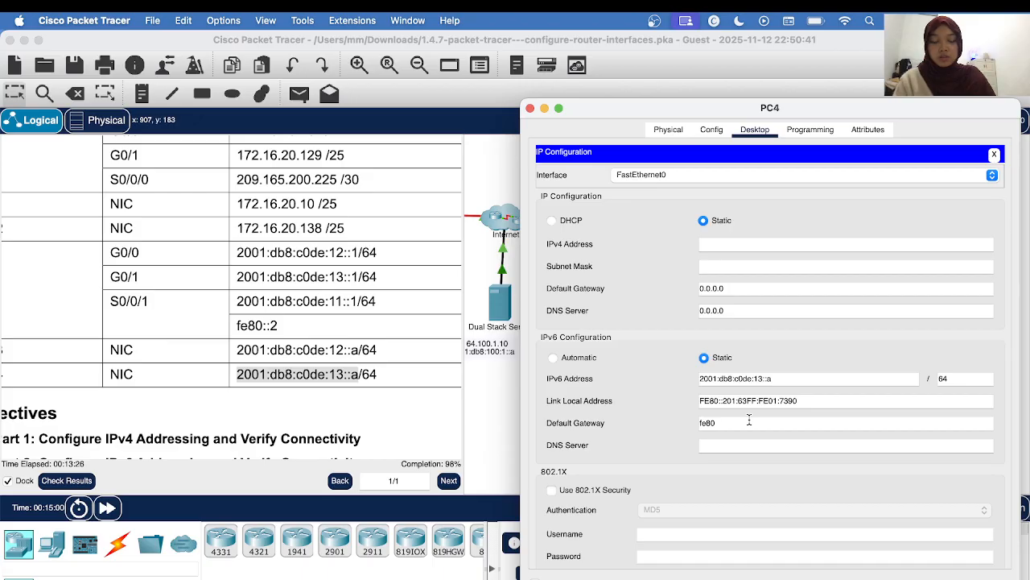
type("::")
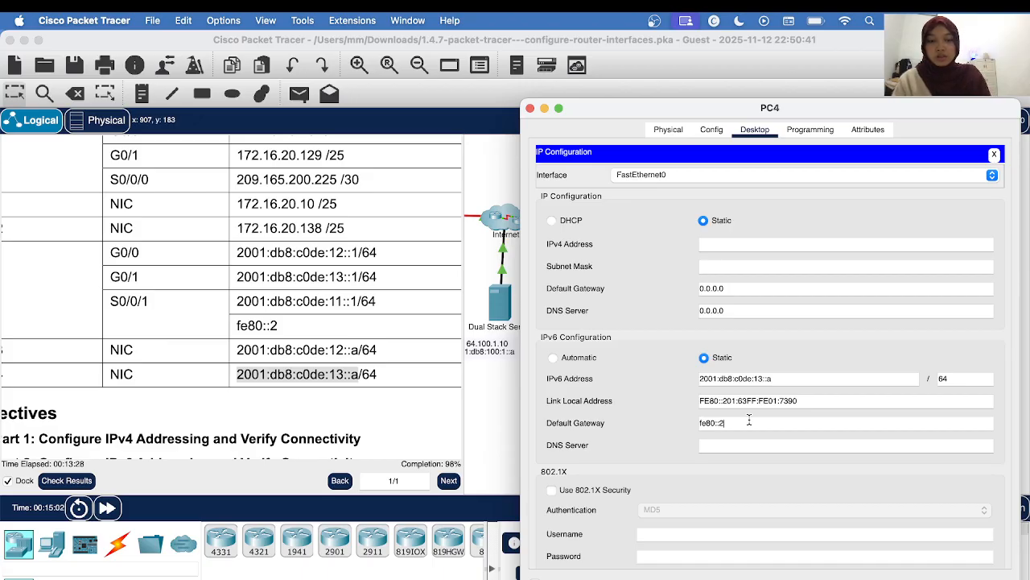
type("2")
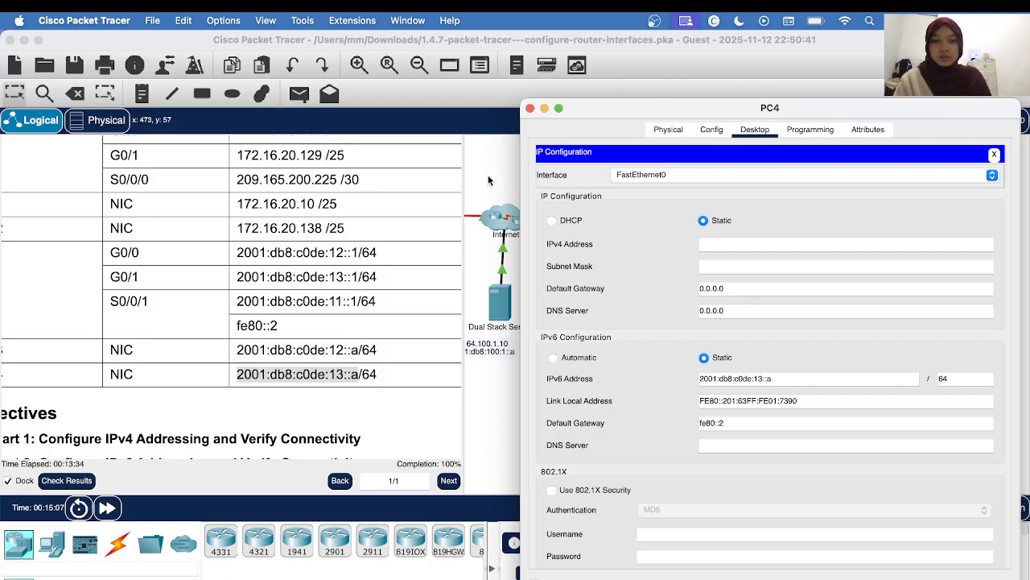
key("super+w")
Read the Verify connectivity step of Part 2 in the instructions and open PC3's Command Prompt.
scroll(544, 219, "left", 5)
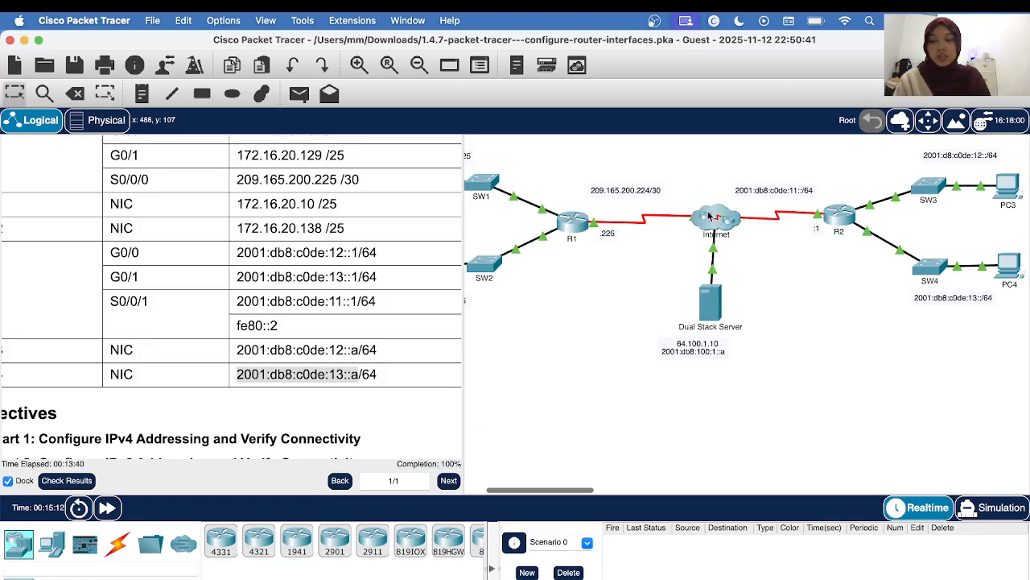
scroll(246, 322, "down", 10)
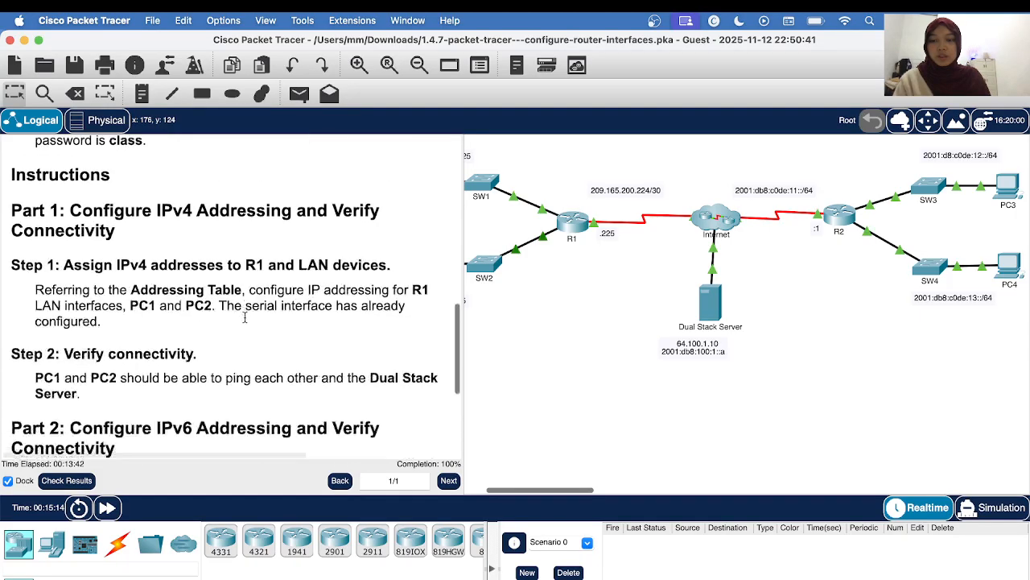
scroll(246, 322, "down", 3)
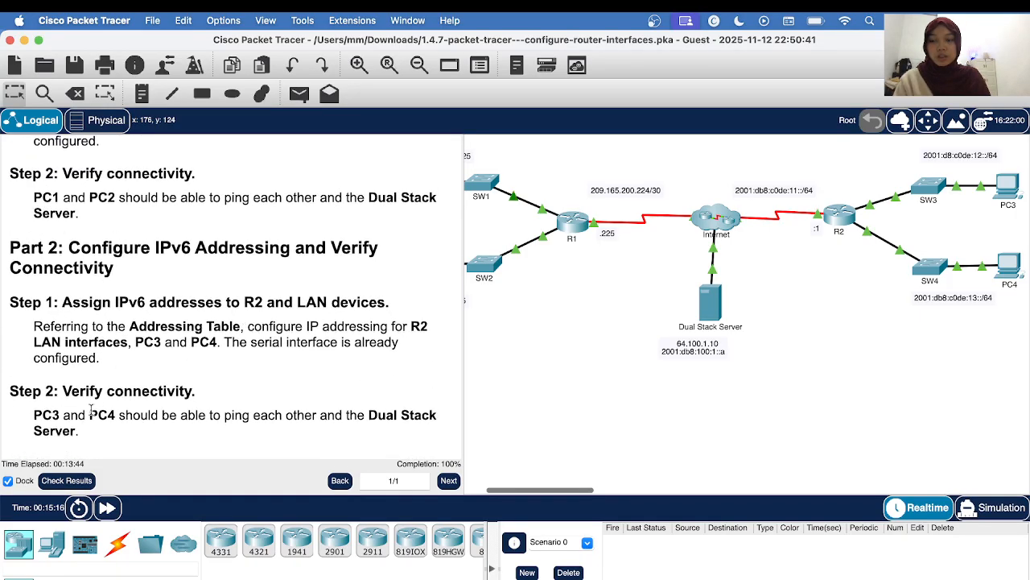
left_click_drag(70, 391, 207, 389)
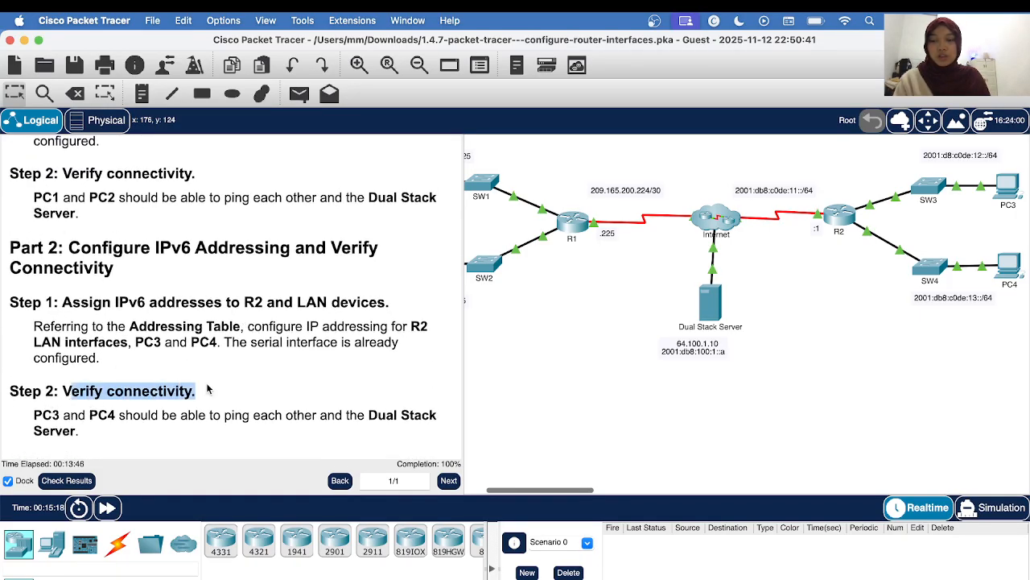
left_click(247, 394)
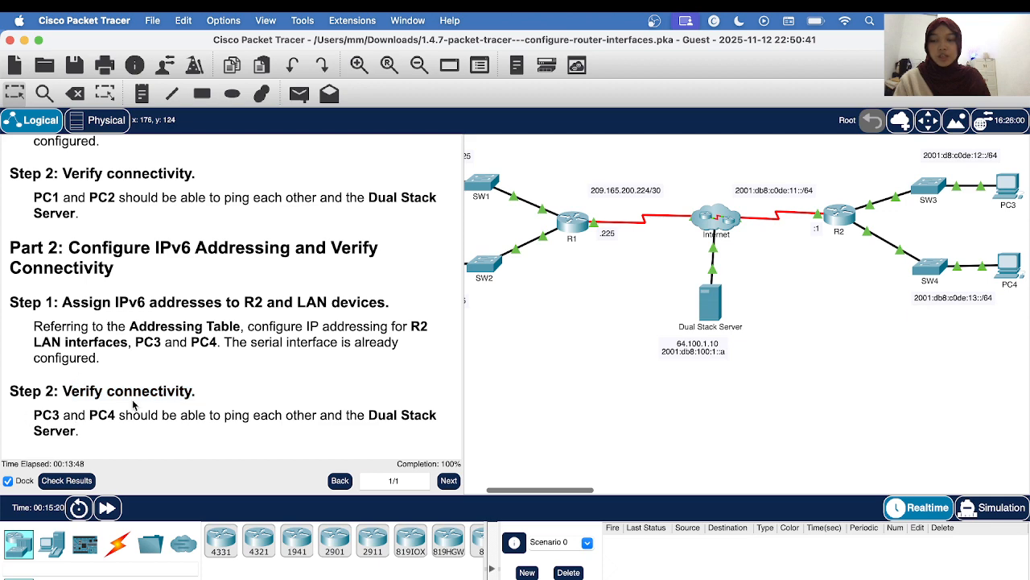
left_click(1003, 189)
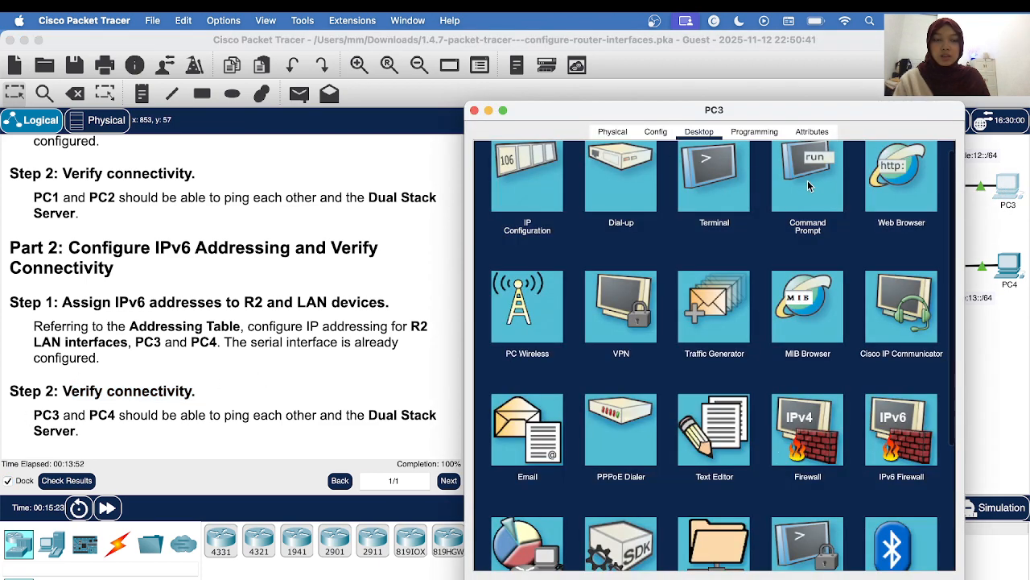
left_click(808, 181)
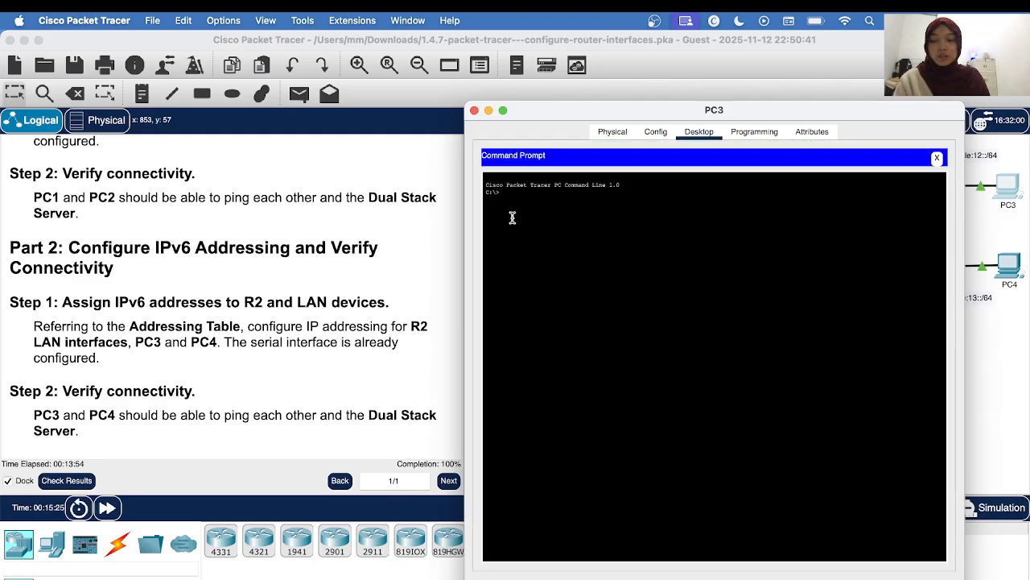
Ping PC4 at 2001:db8:c0de:13::a from PC3's Command Prompt, copying the address from the Addressing Table.
scroll(330, 250, "up", 10)
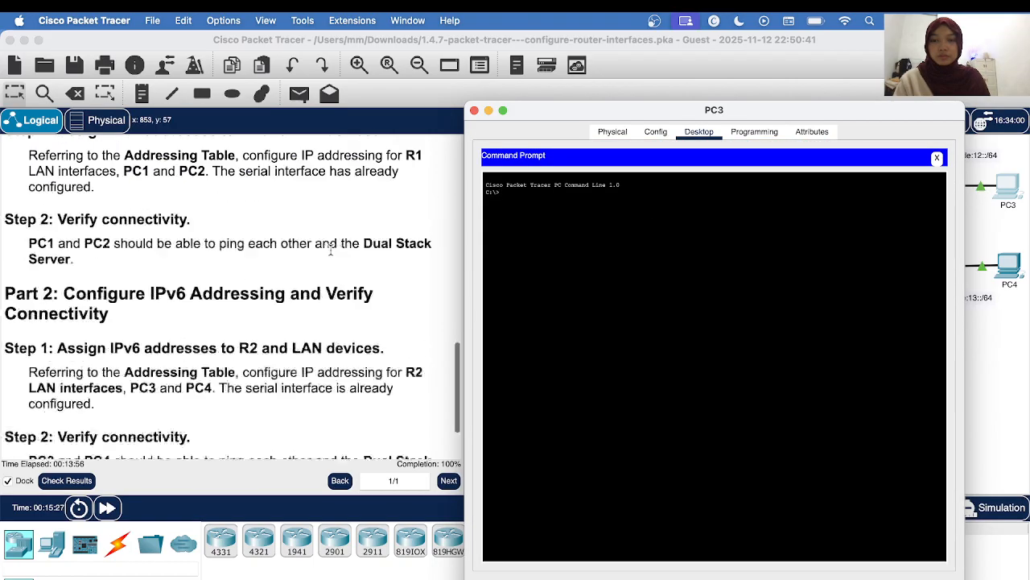
scroll(330, 249, "up", 8)
scroll(274, 338, "down", 4)
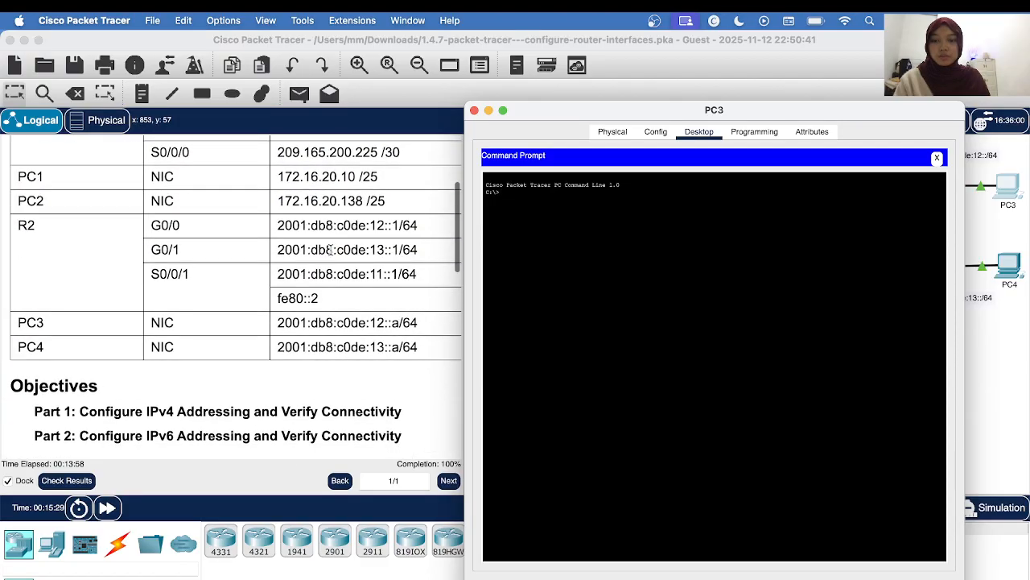
left_click_drag(276, 347, 400, 351)
right_click(400, 351)
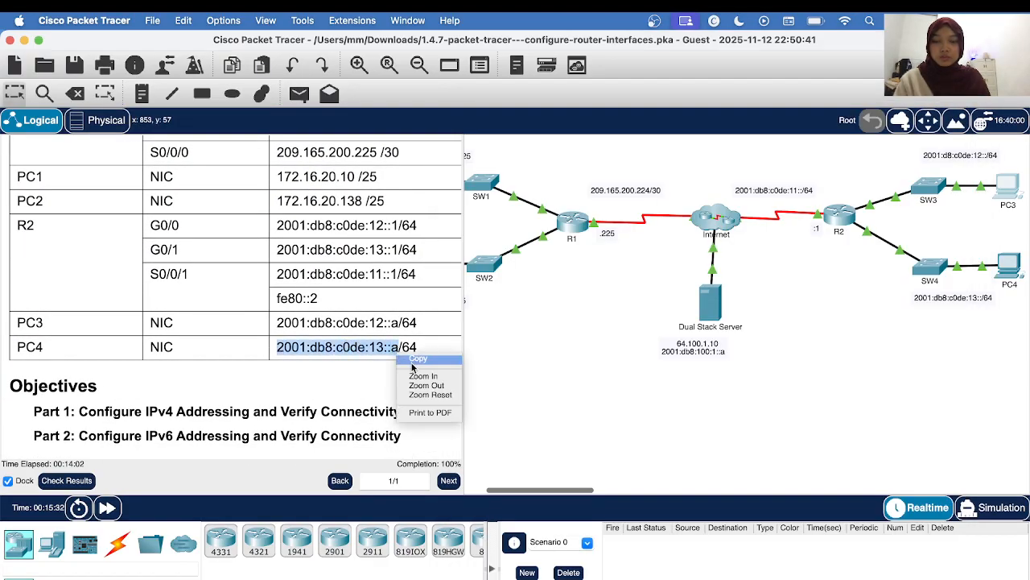
left_click(412, 359)
left_click(1012, 177)
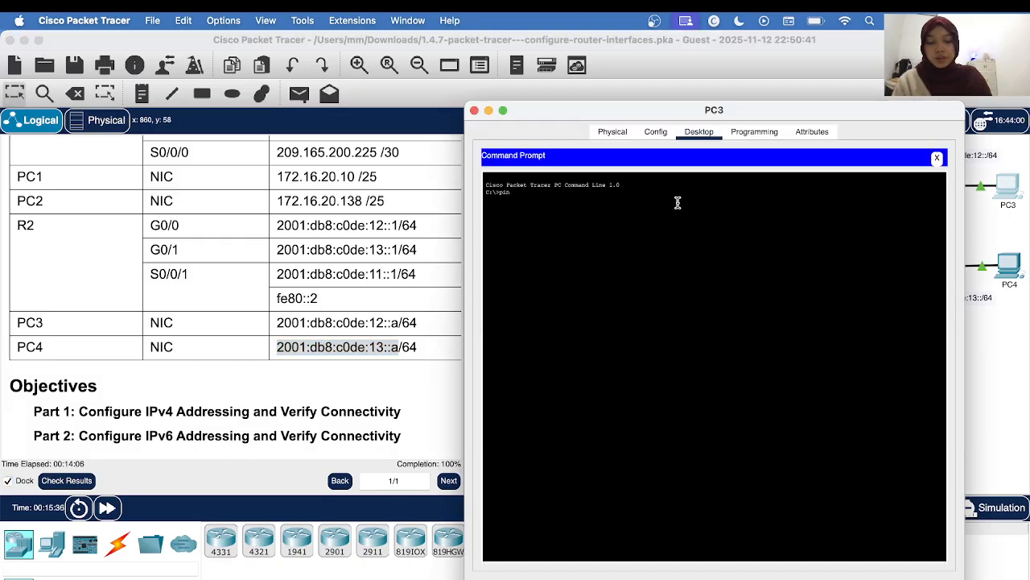
right_click(520, 191)
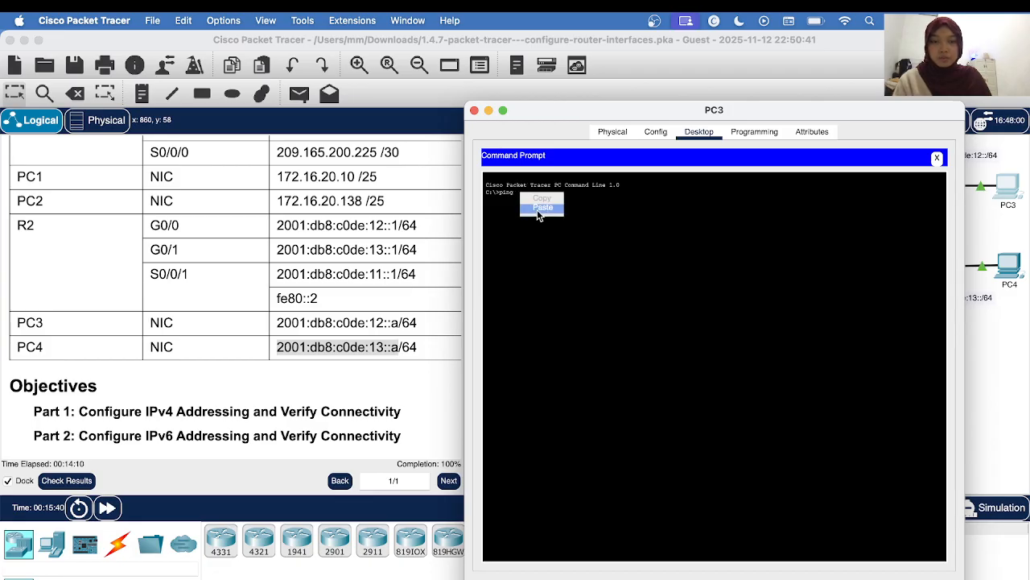
left_click(539, 207)
key("Return")
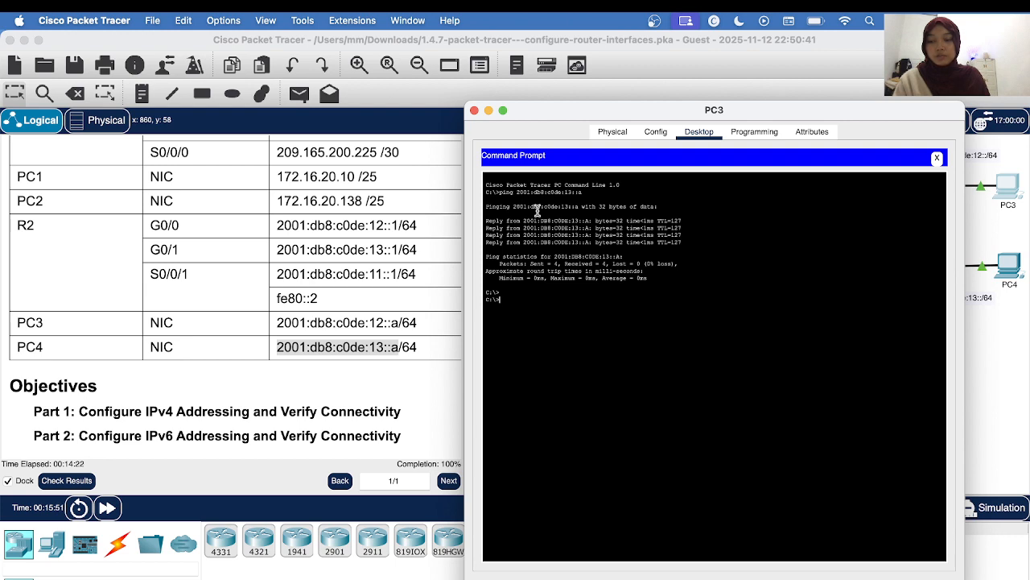
Close PC4's IP Configuration and open its Command Prompt, keeping the Addressing Table in view.
scroll(310, 263, "up", 4)
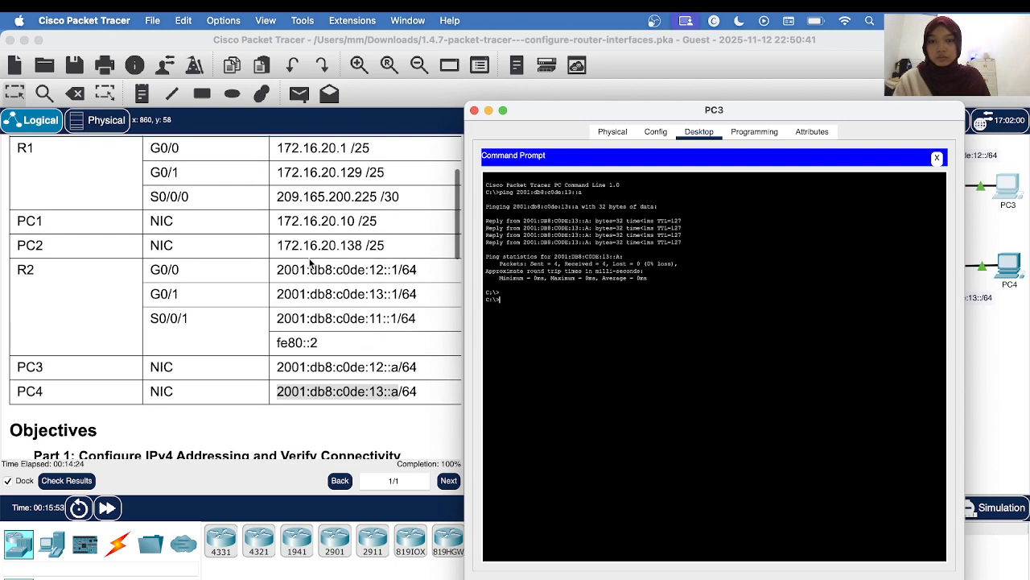
scroll(310, 263, "down", 2)
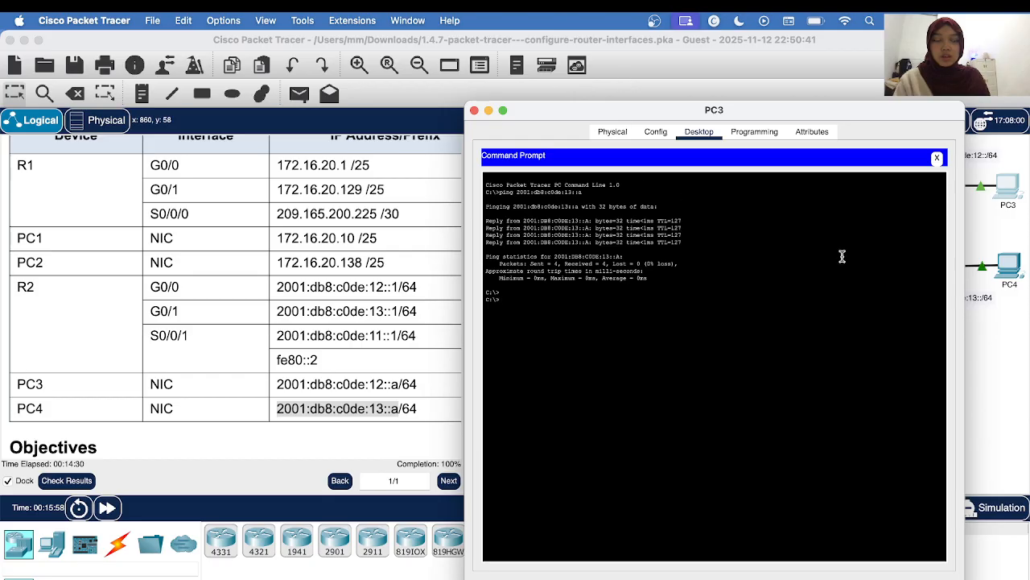
left_click(1020, 348)
left_click(1009, 274)
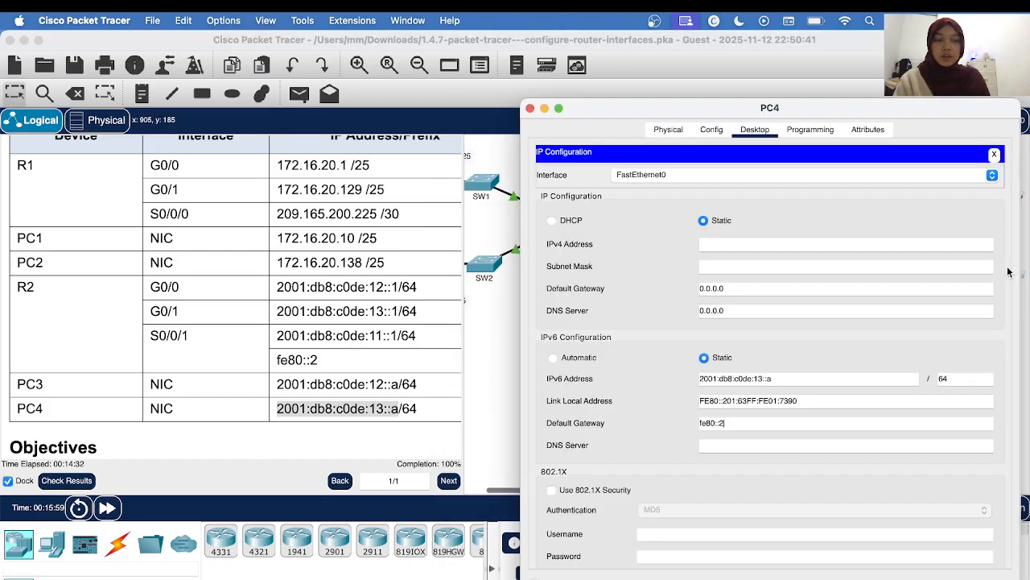
left_click(993, 156)
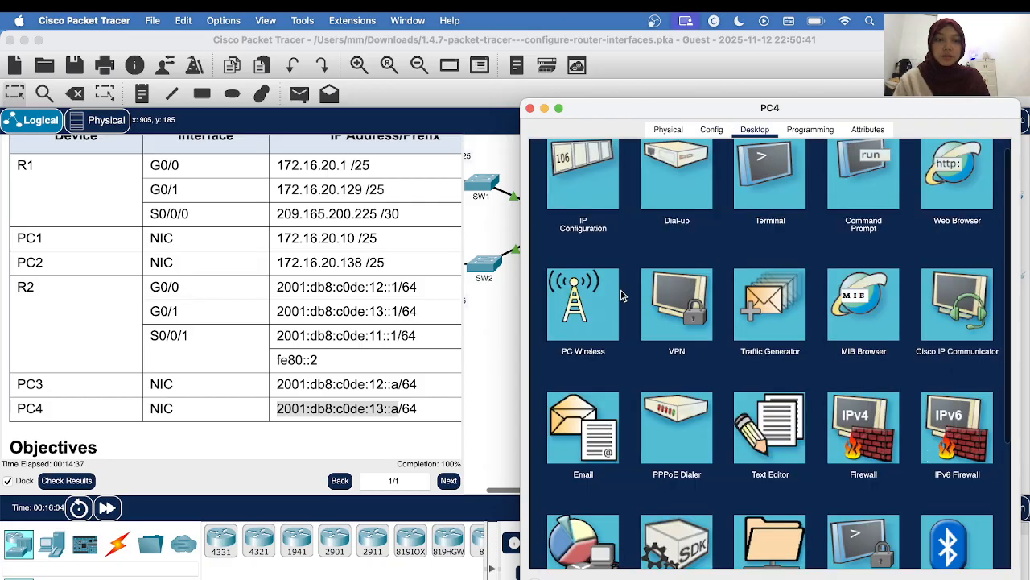
left_click(883, 184)
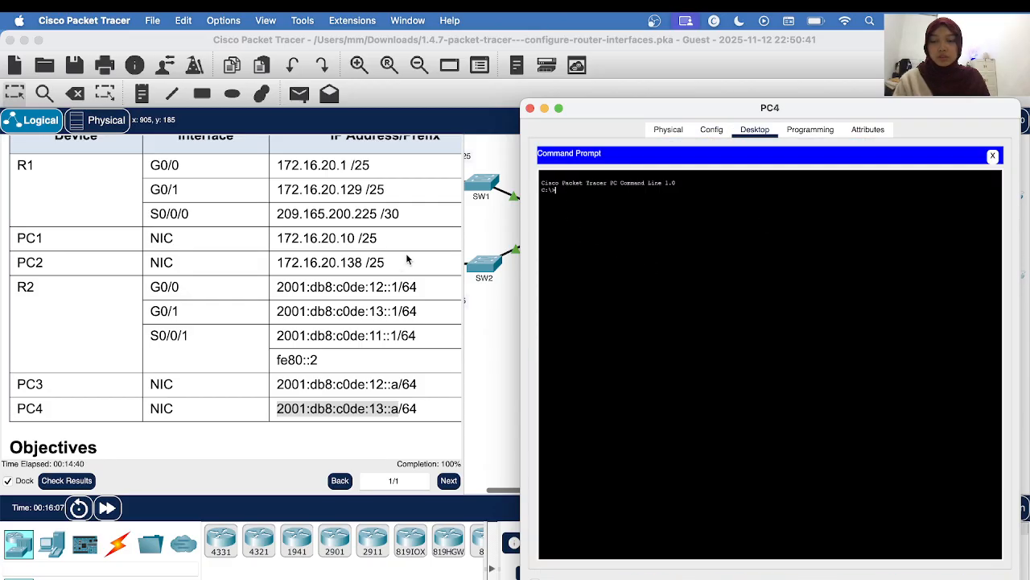
Ping PC3 at 2001:db8:c0de:12::a from PC4's Command Prompt, copying the address from the Addressing Table, and close the PC4 window.
left_click(294, 404)
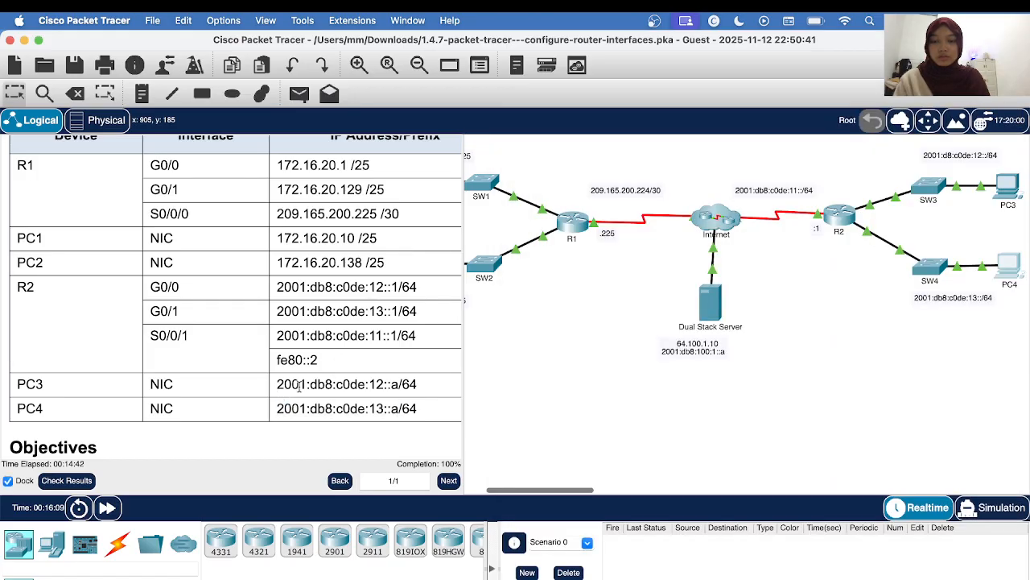
left_click_drag(277, 385, 399, 385)
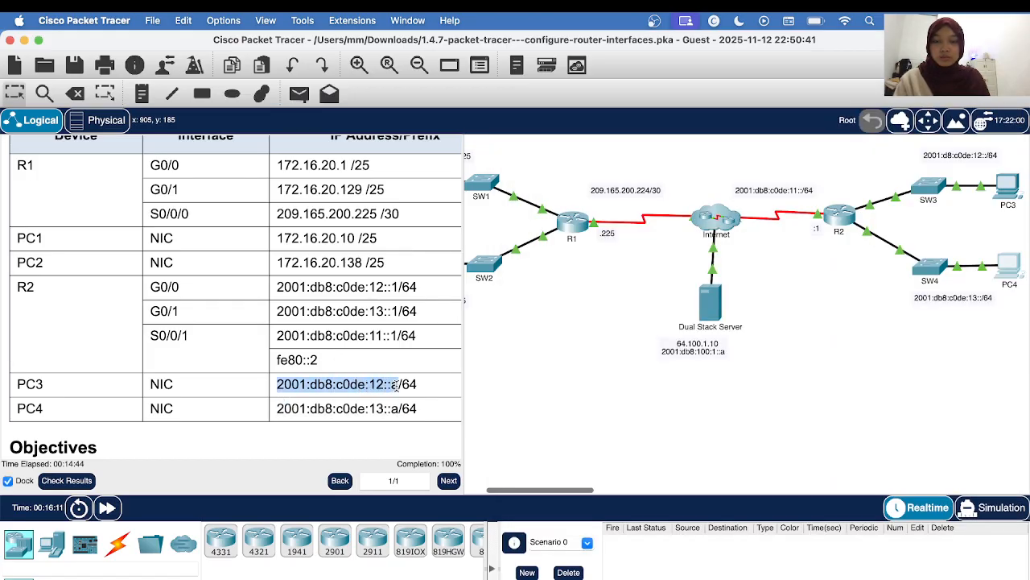
right_click(394, 384)
left_click(405, 394)
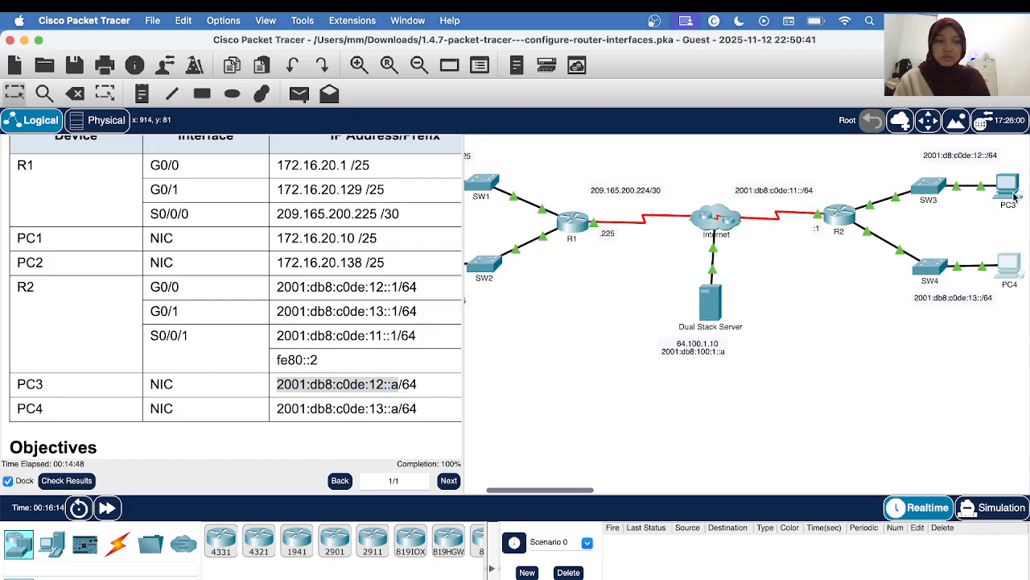
left_click(1008, 267)
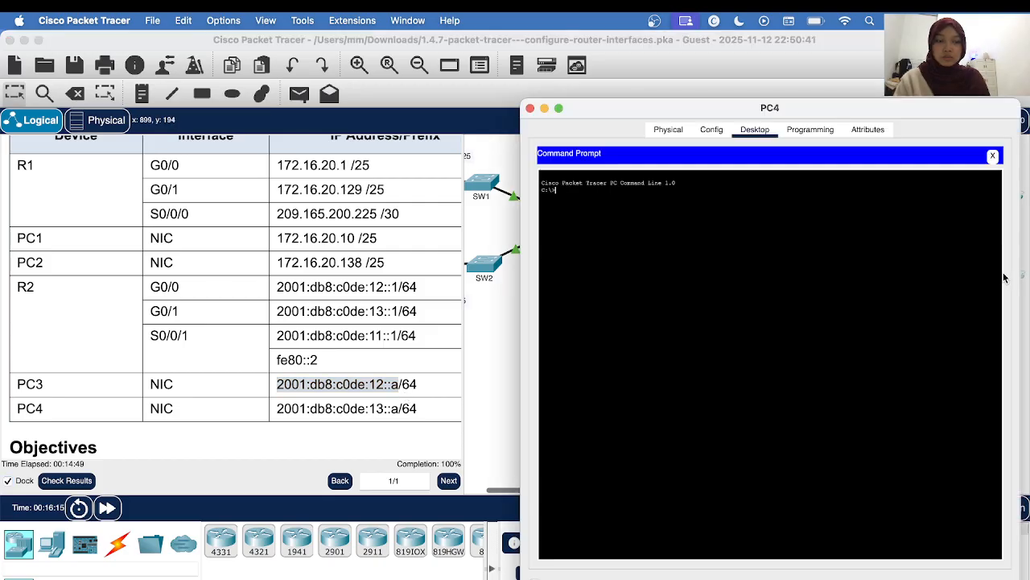
right_click(626, 207)
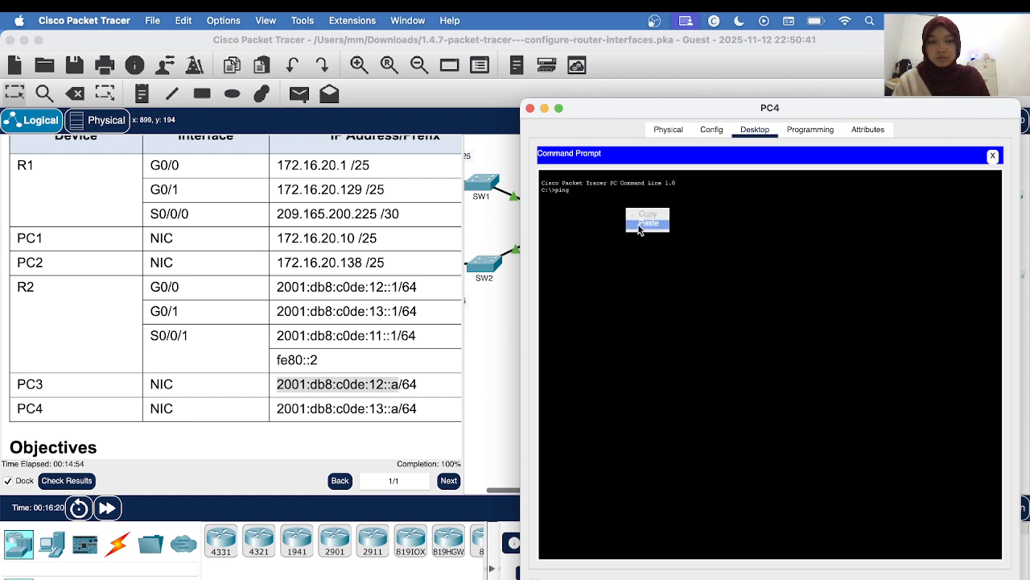
left_click(640, 219)
key("Return")
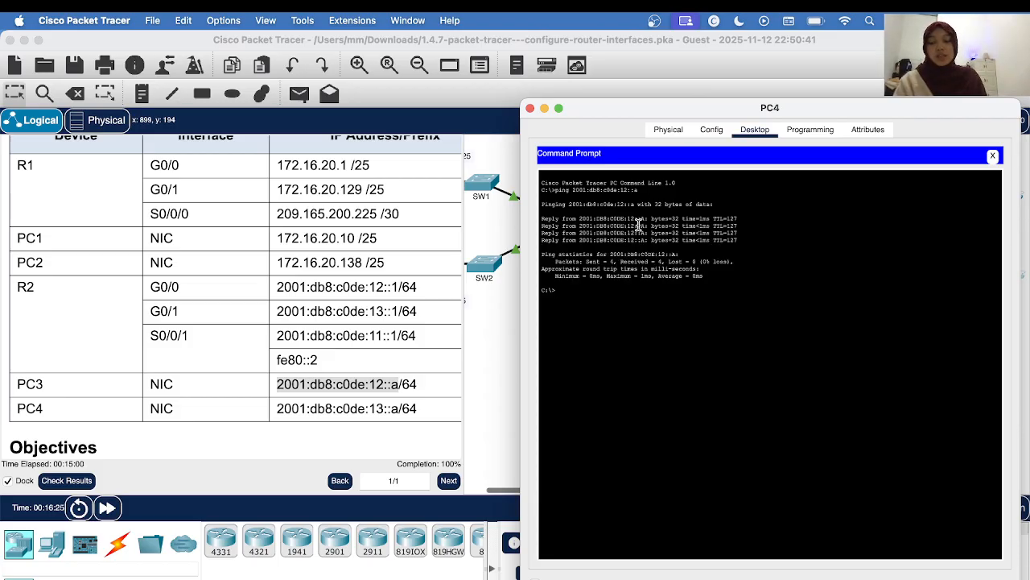
key("Return")
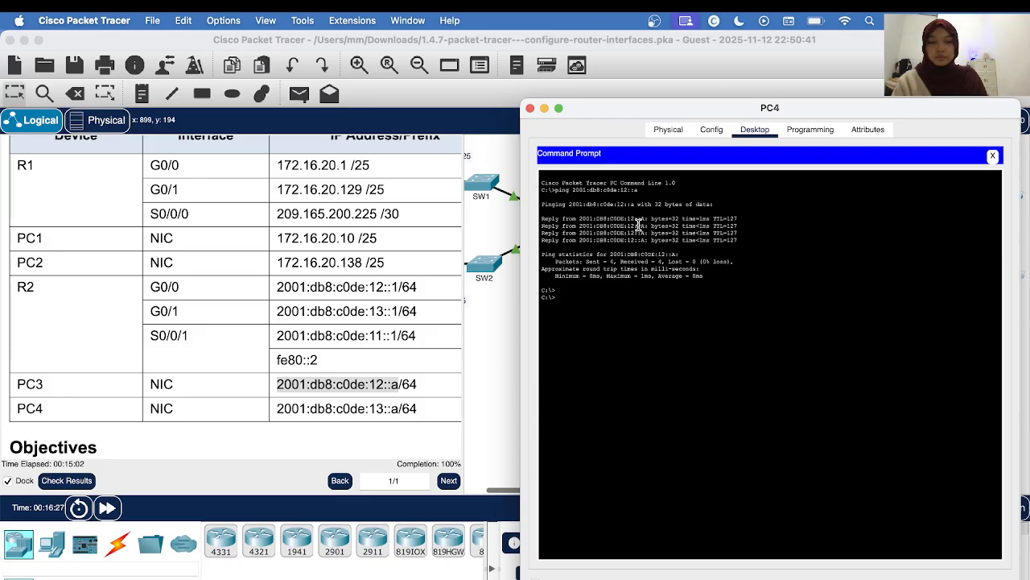
left_click(530, 110)
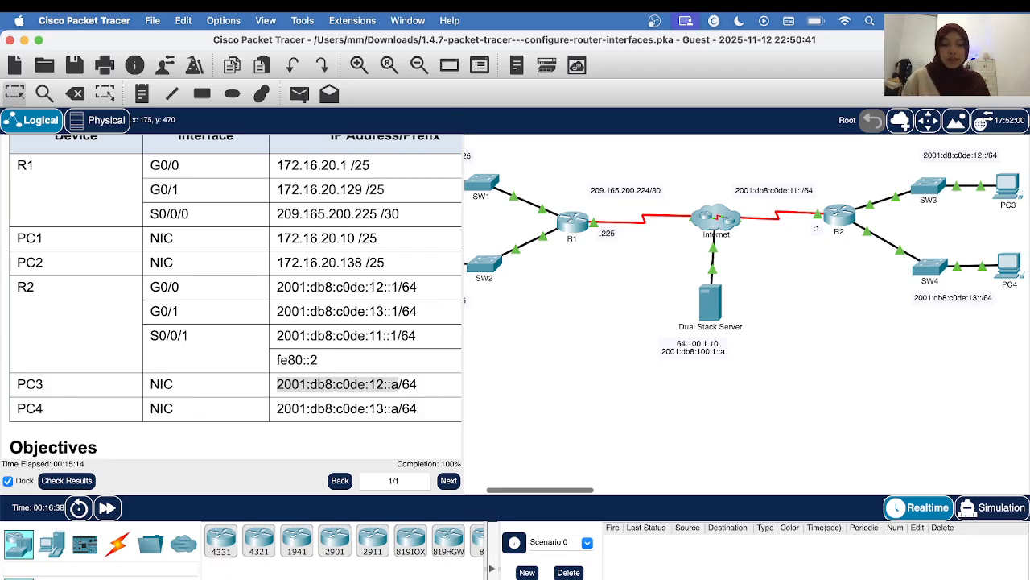
left_click(913, 578)
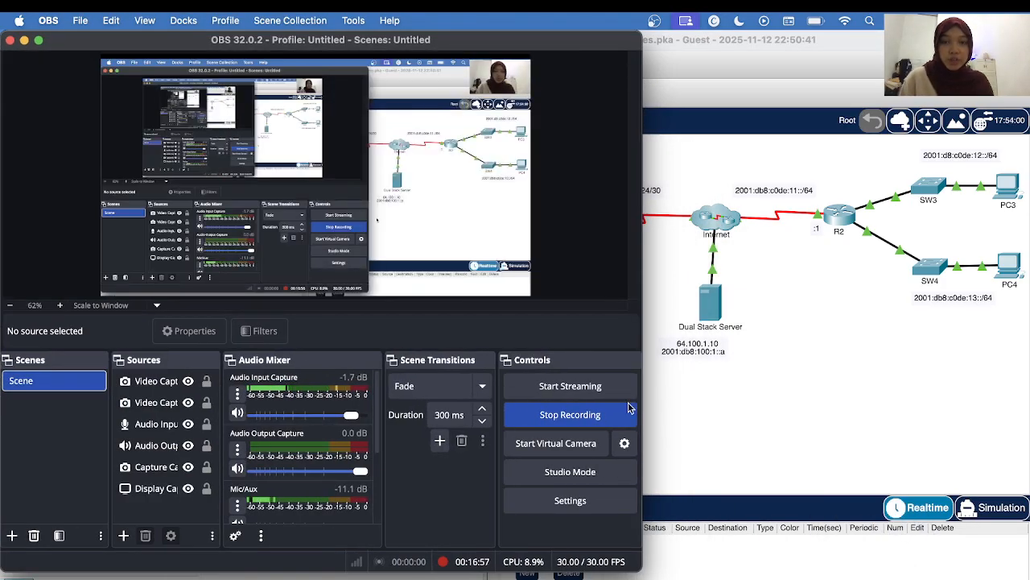